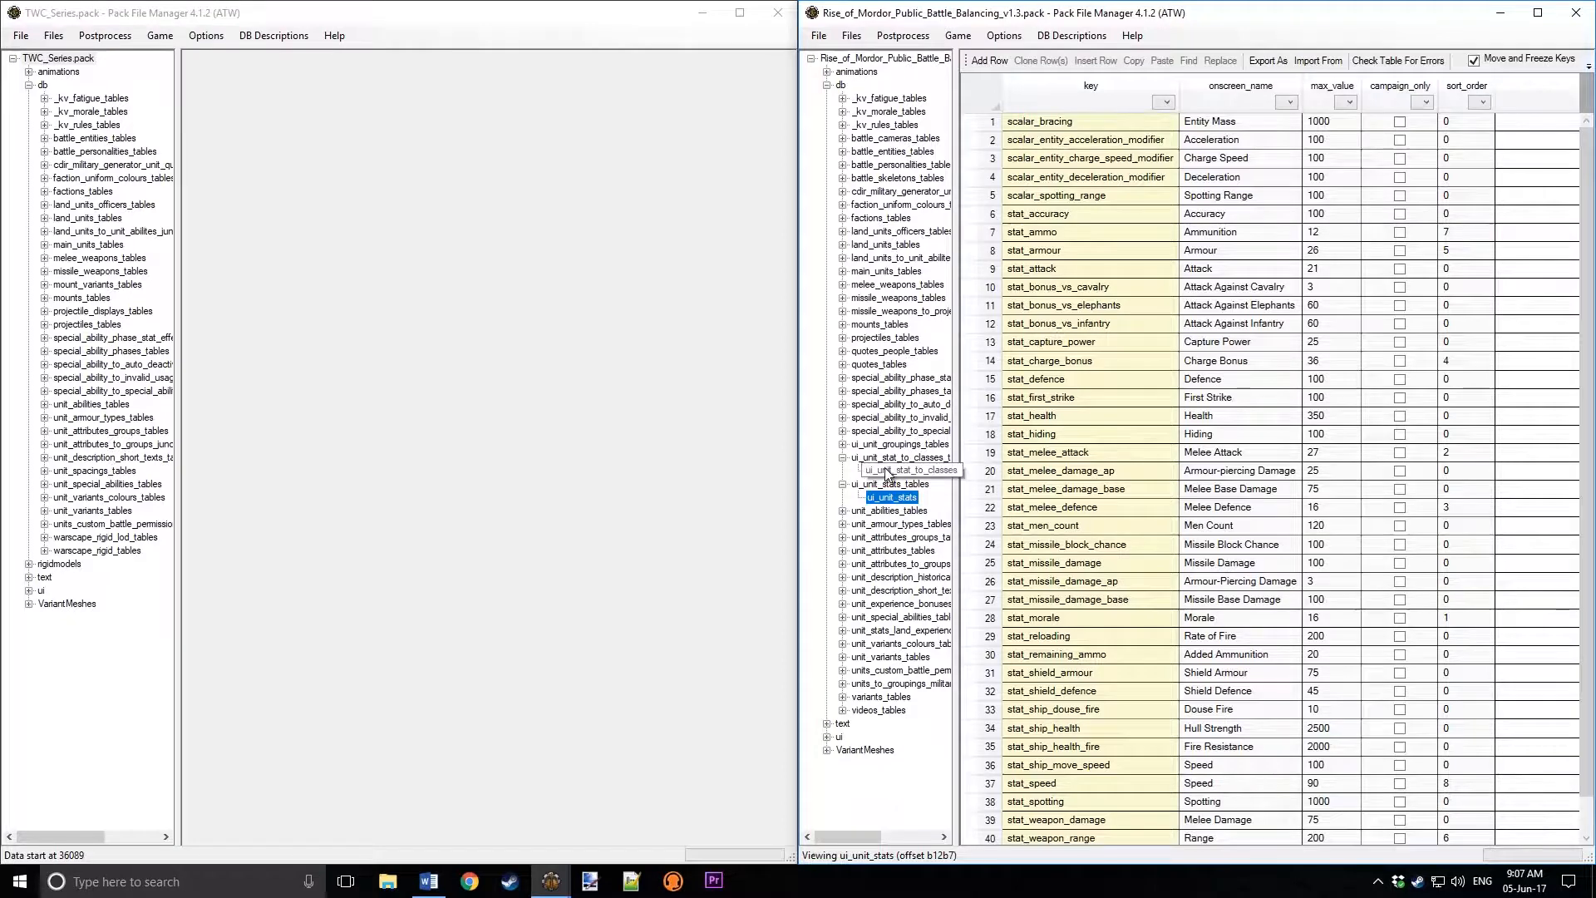
Step: Start adding files to TWC_Series.pack from another pack, choosing Rise_of_Mordor_Public_Battle_Balancing_v1.3.pack in the Mods folder as the source
{"action": "left_click_drag", "start_coordinate": [958, 429], "coordinate": [1117, 429]}
{"action": "left_click", "coordinate": [21, 35]}
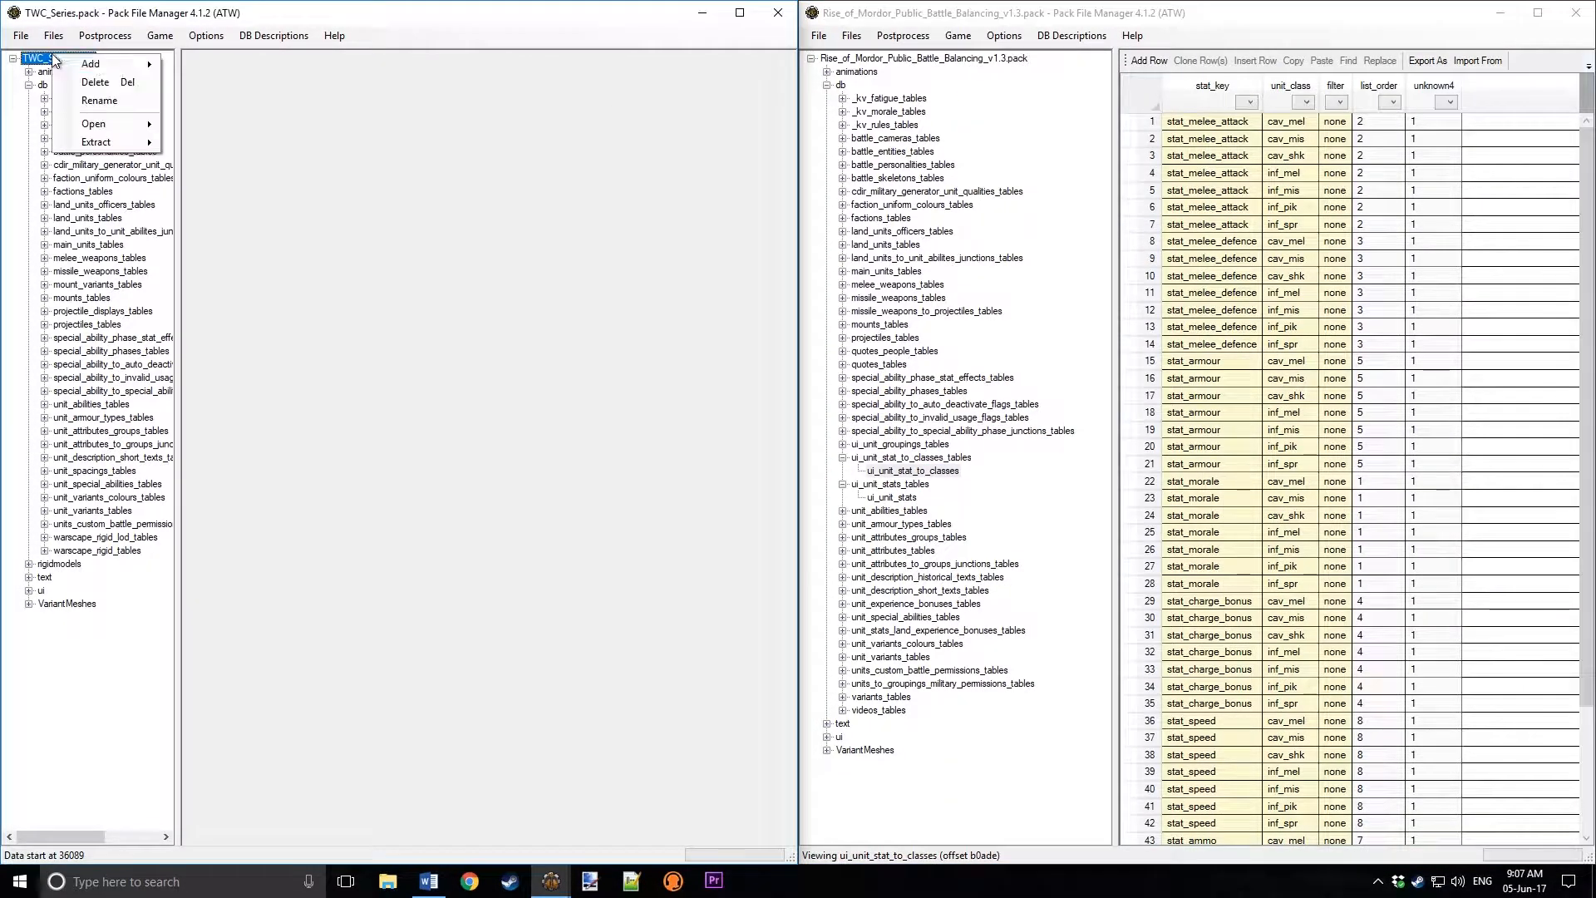
{"action": "mouse_move", "coordinate": [96, 58]}
{"action": "left_click", "coordinate": [232, 103]}
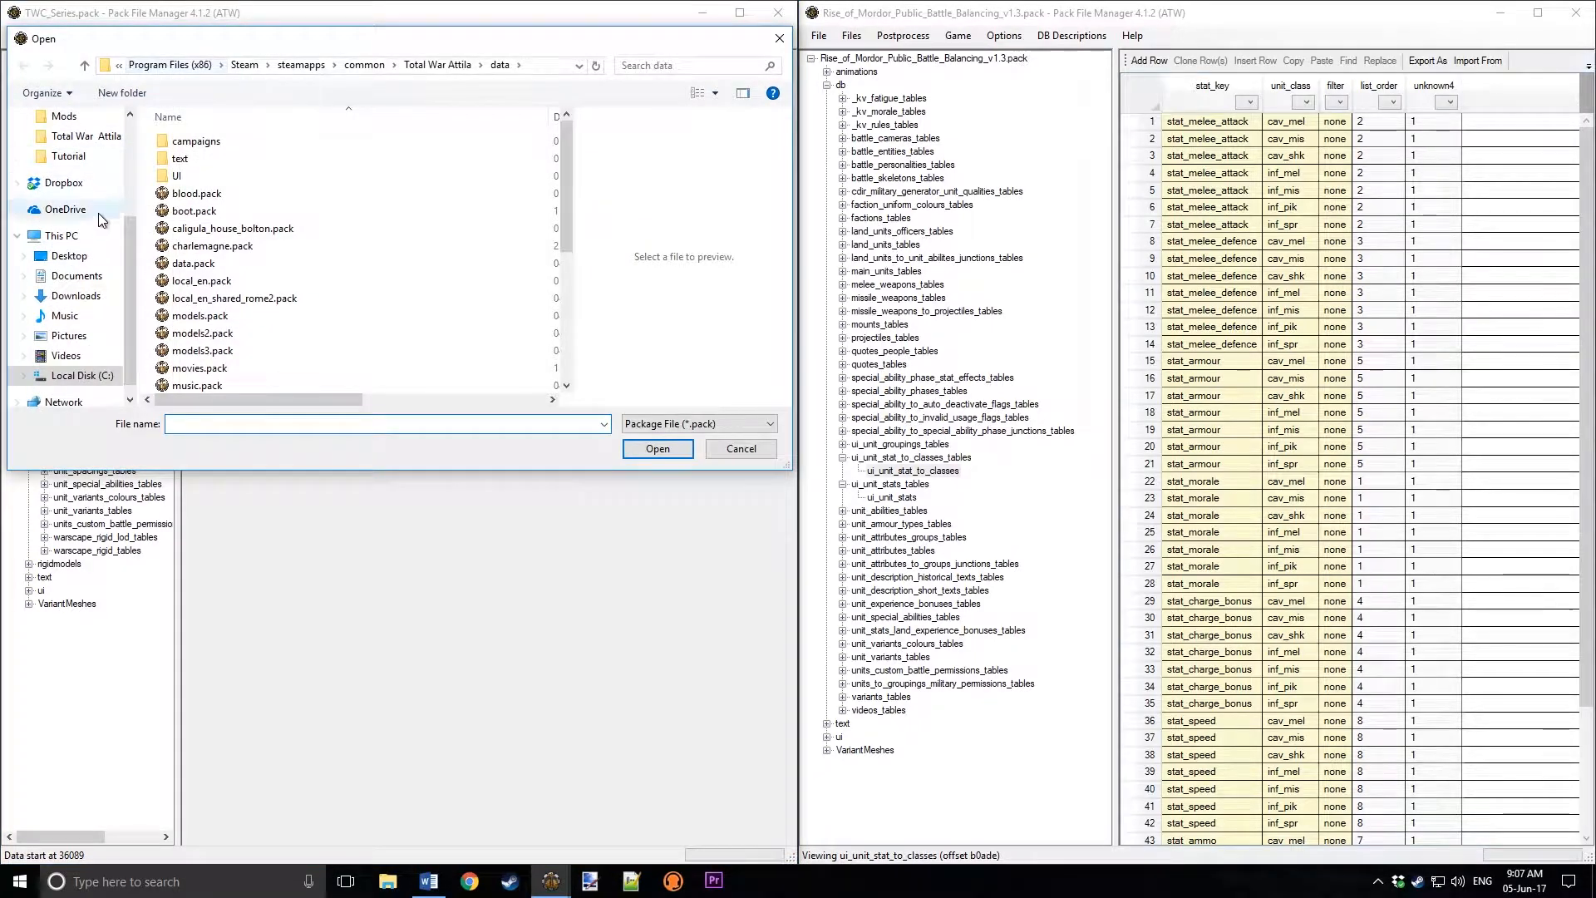
{"action": "scroll", "coordinate": [58, 241], "scroll_direction": "up", "scroll_amount": 3}
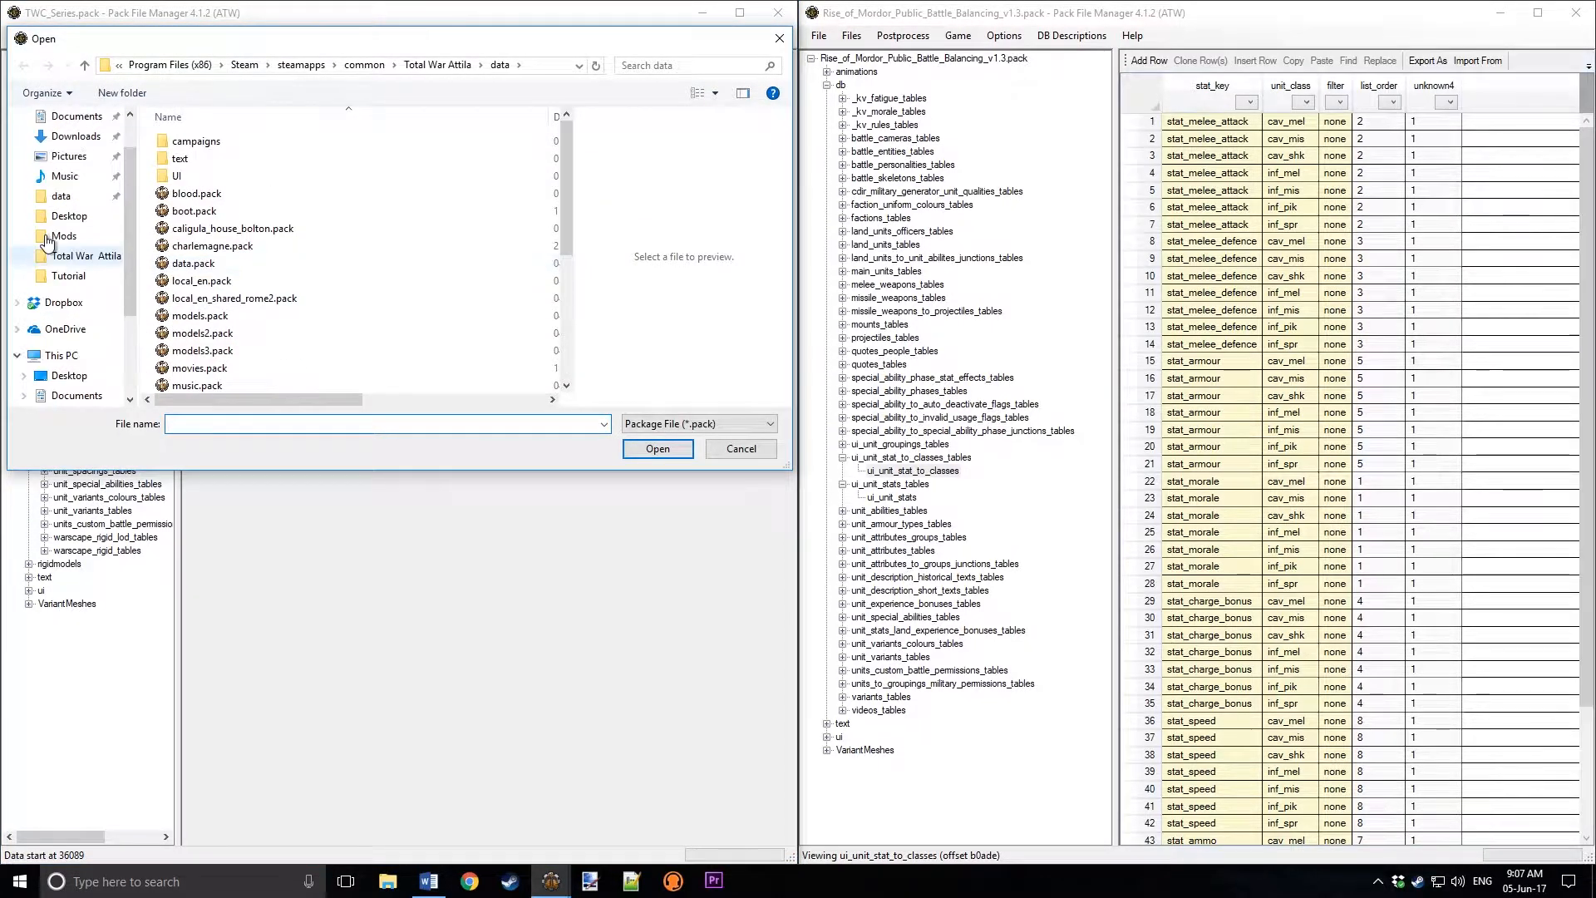
{"action": "left_click", "coordinate": [79, 309]}
{"action": "left_click", "coordinate": [69, 291]}
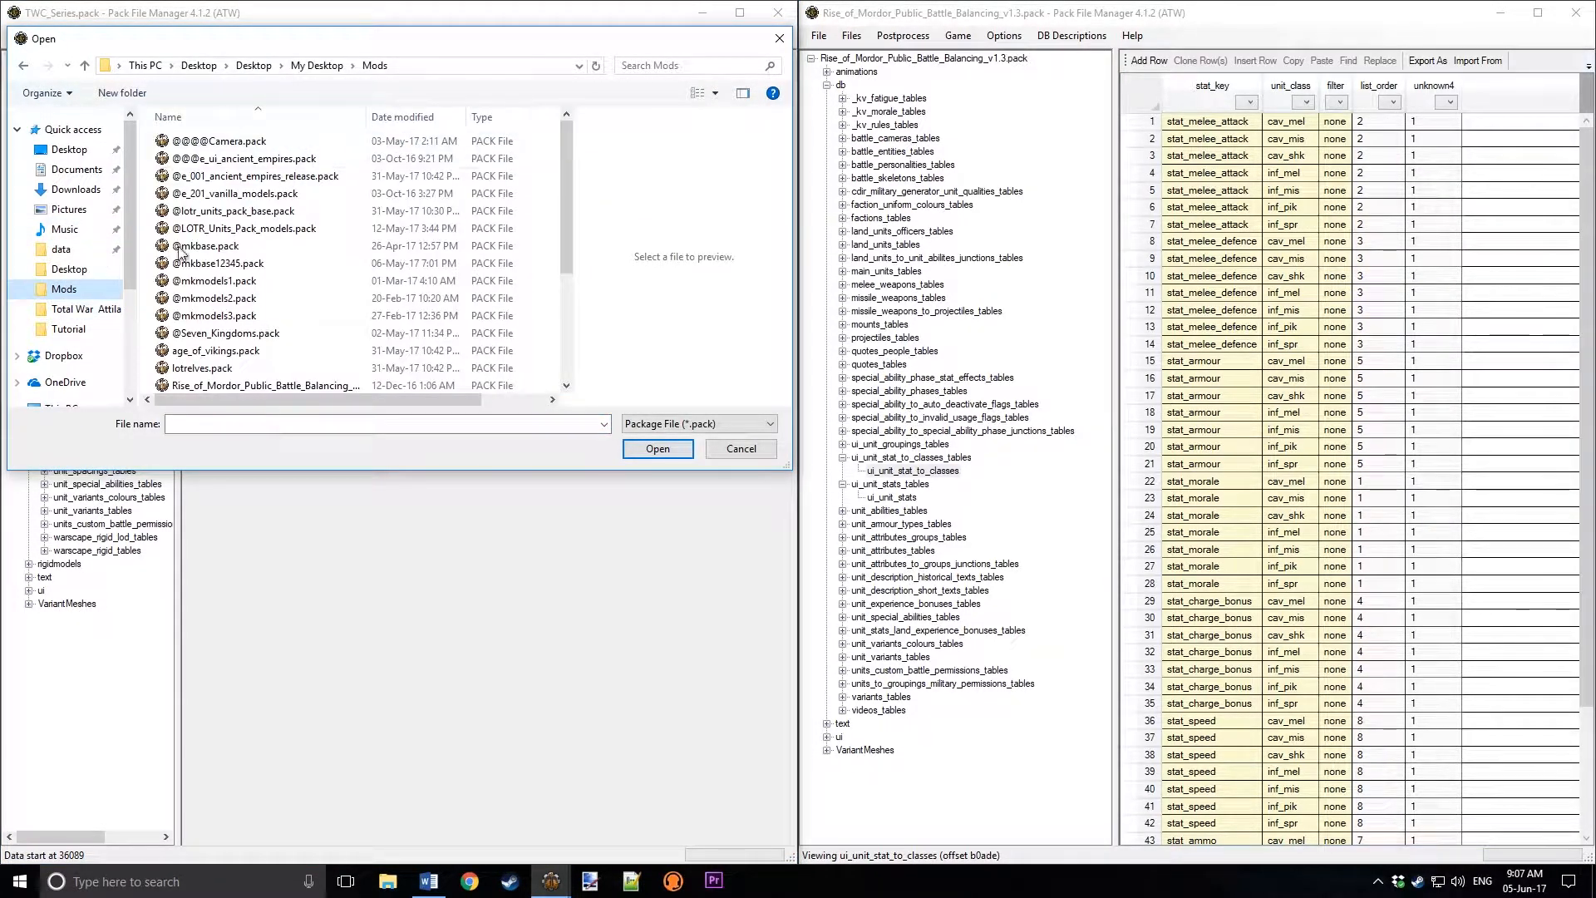
{"action": "double_click", "coordinate": [253, 208]}
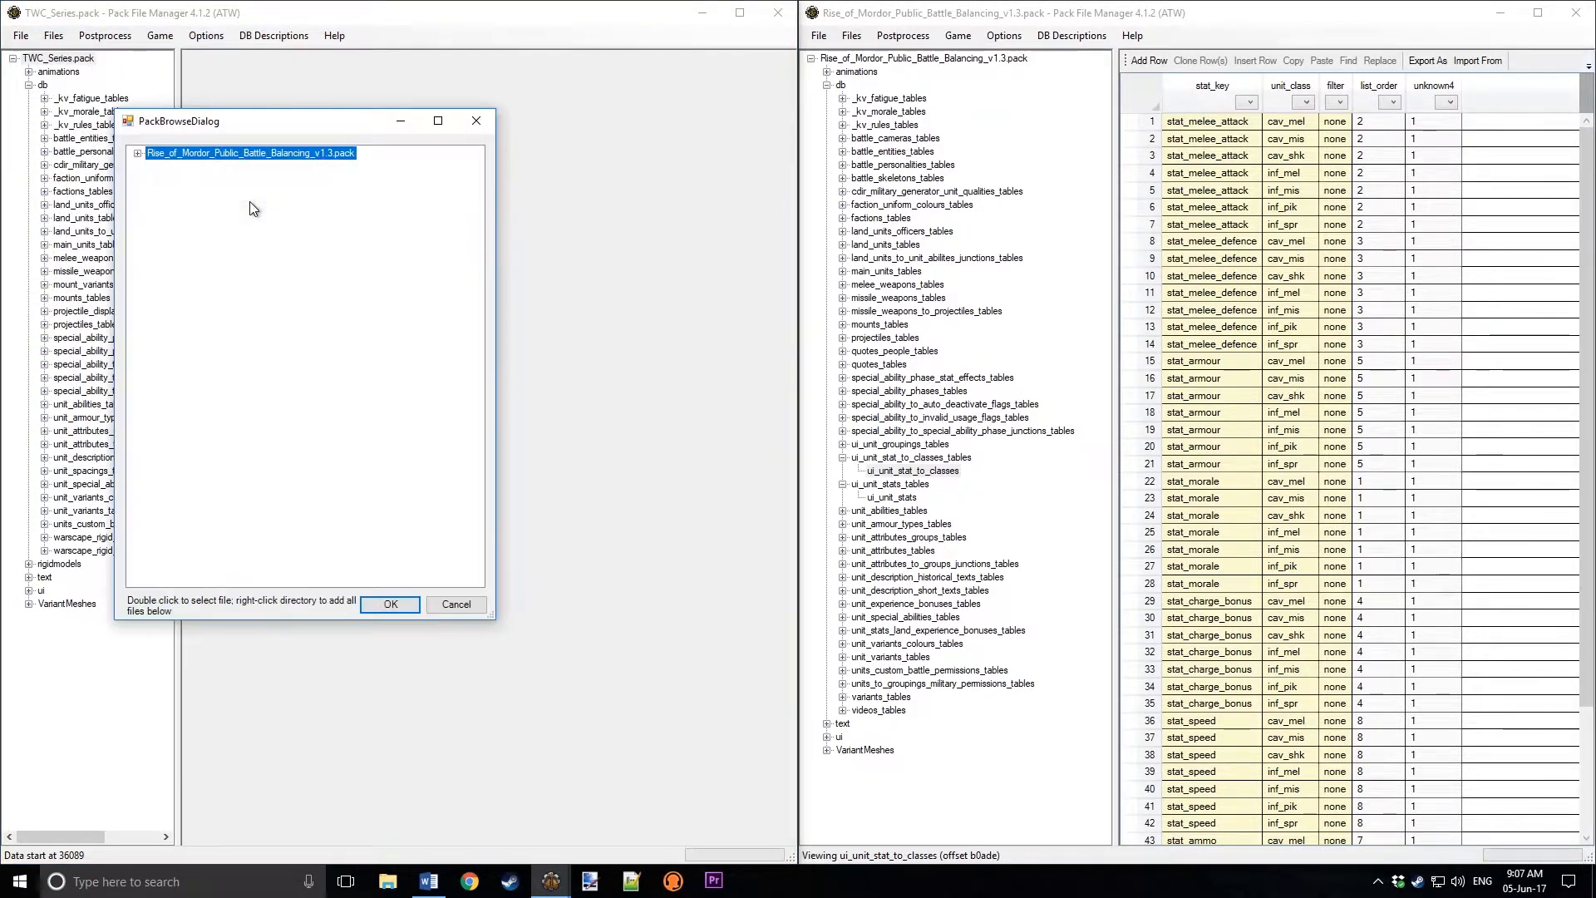
Step: Add the ui_unit_stat_to_classes_tables and ui_unit_stats_tables folders from the source pack's db folder to TWC_Series.pack
{"action": "left_click", "coordinate": [138, 153]}
{"action": "left_click", "coordinate": [153, 180]}
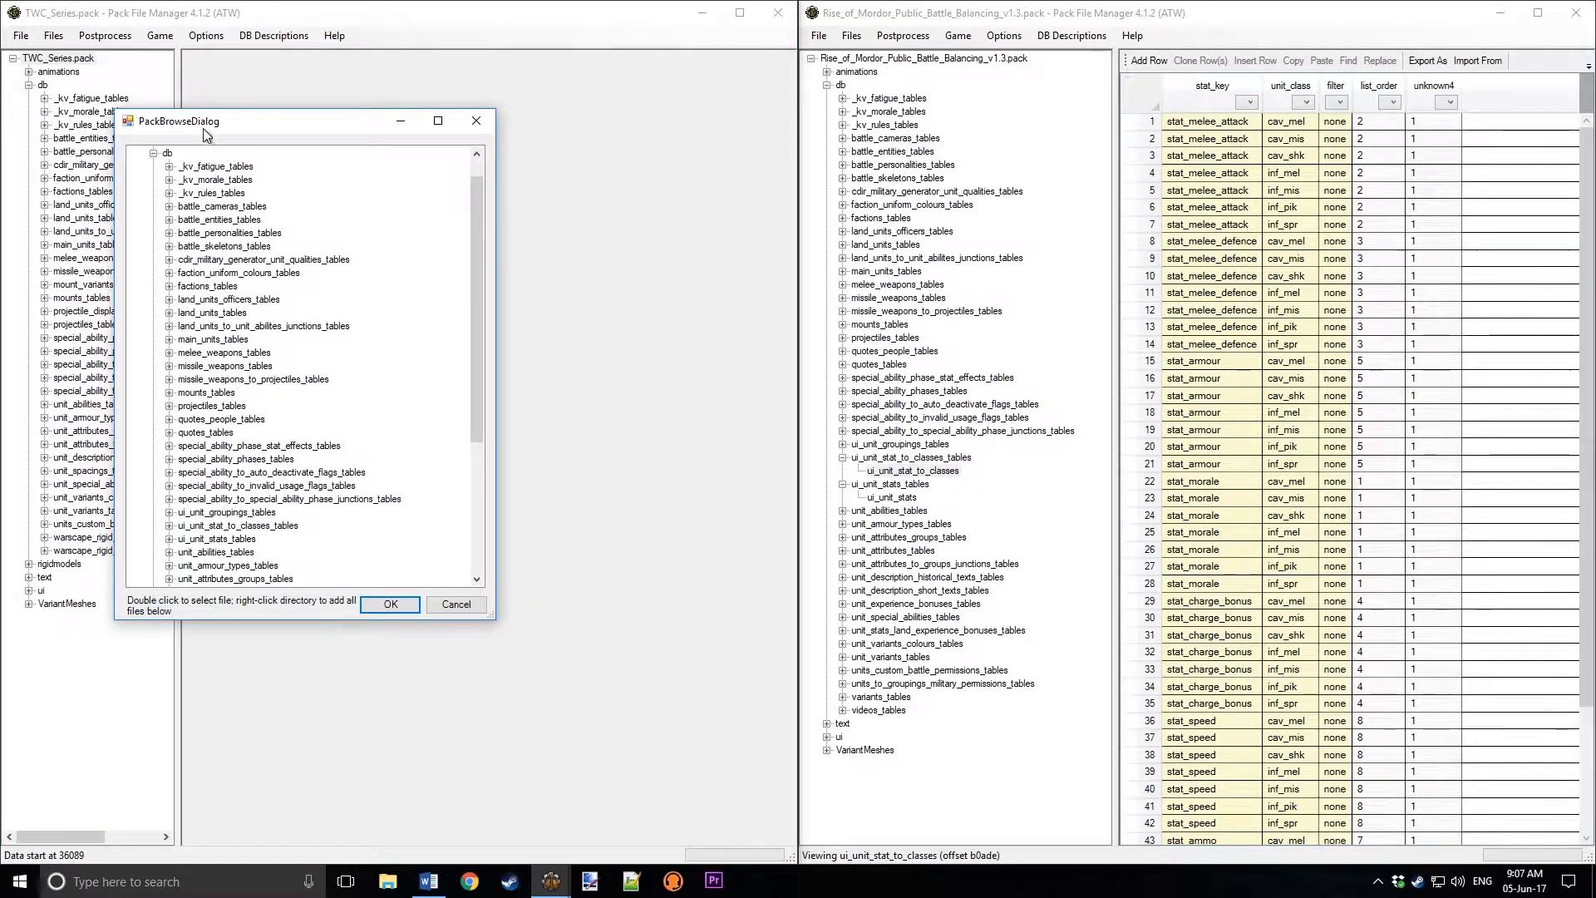
{"action": "left_click_drag", "start_coordinate": [207, 127], "coordinate": [344, 144]}
{"action": "scroll", "coordinate": [362, 428], "scroll_direction": "down", "scroll_amount": 5}
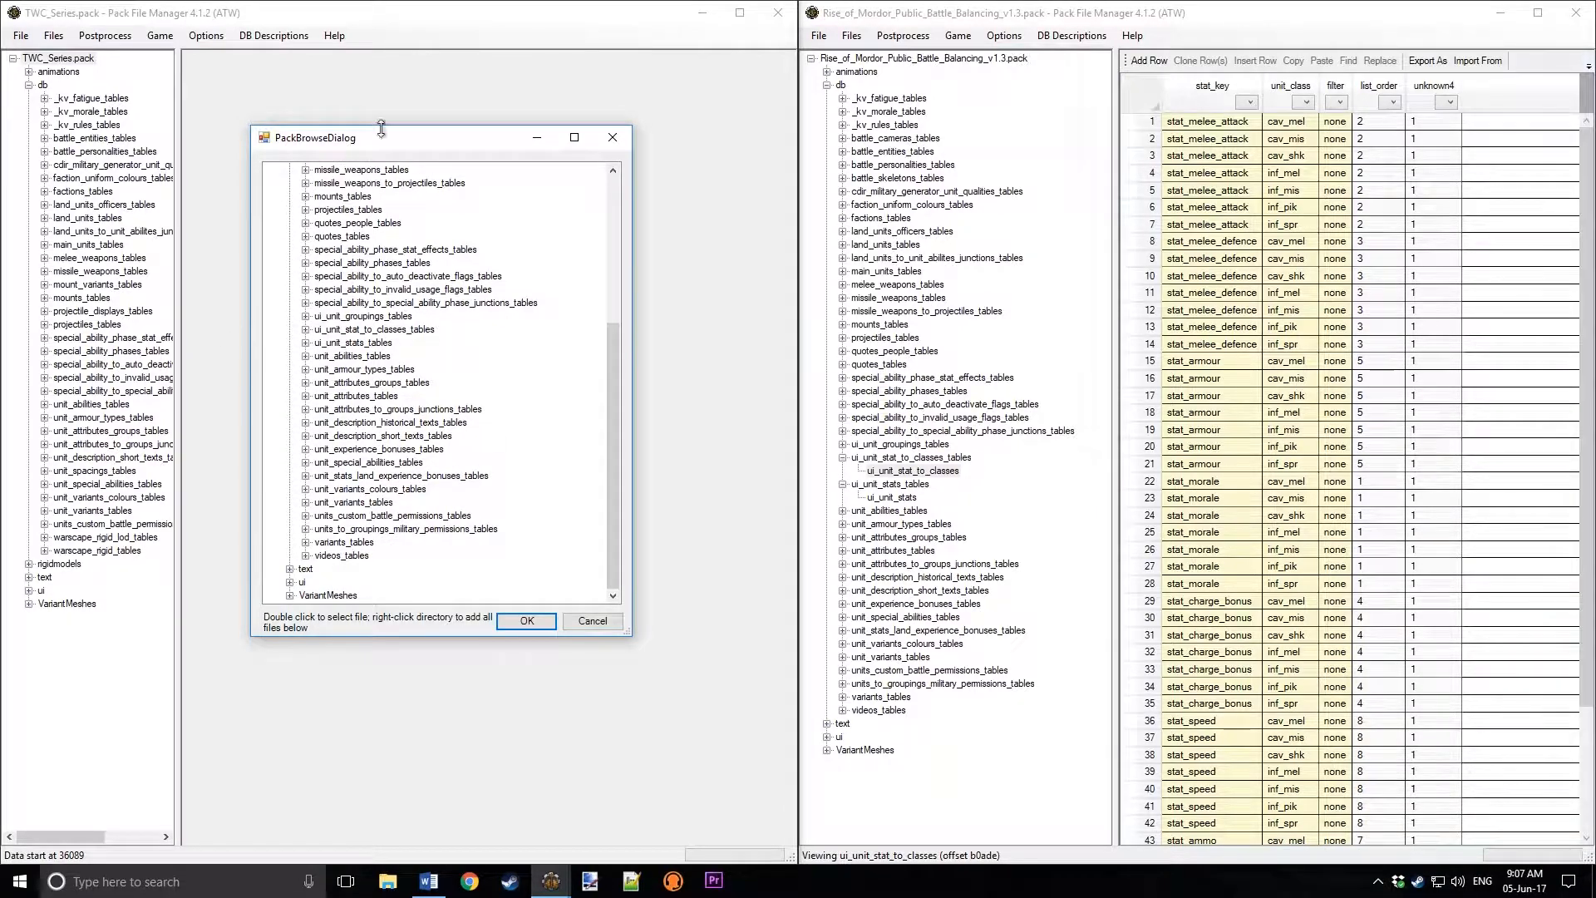
{"action": "left_click", "coordinate": [392, 331]}
{"action": "right_click", "coordinate": [391, 331]}
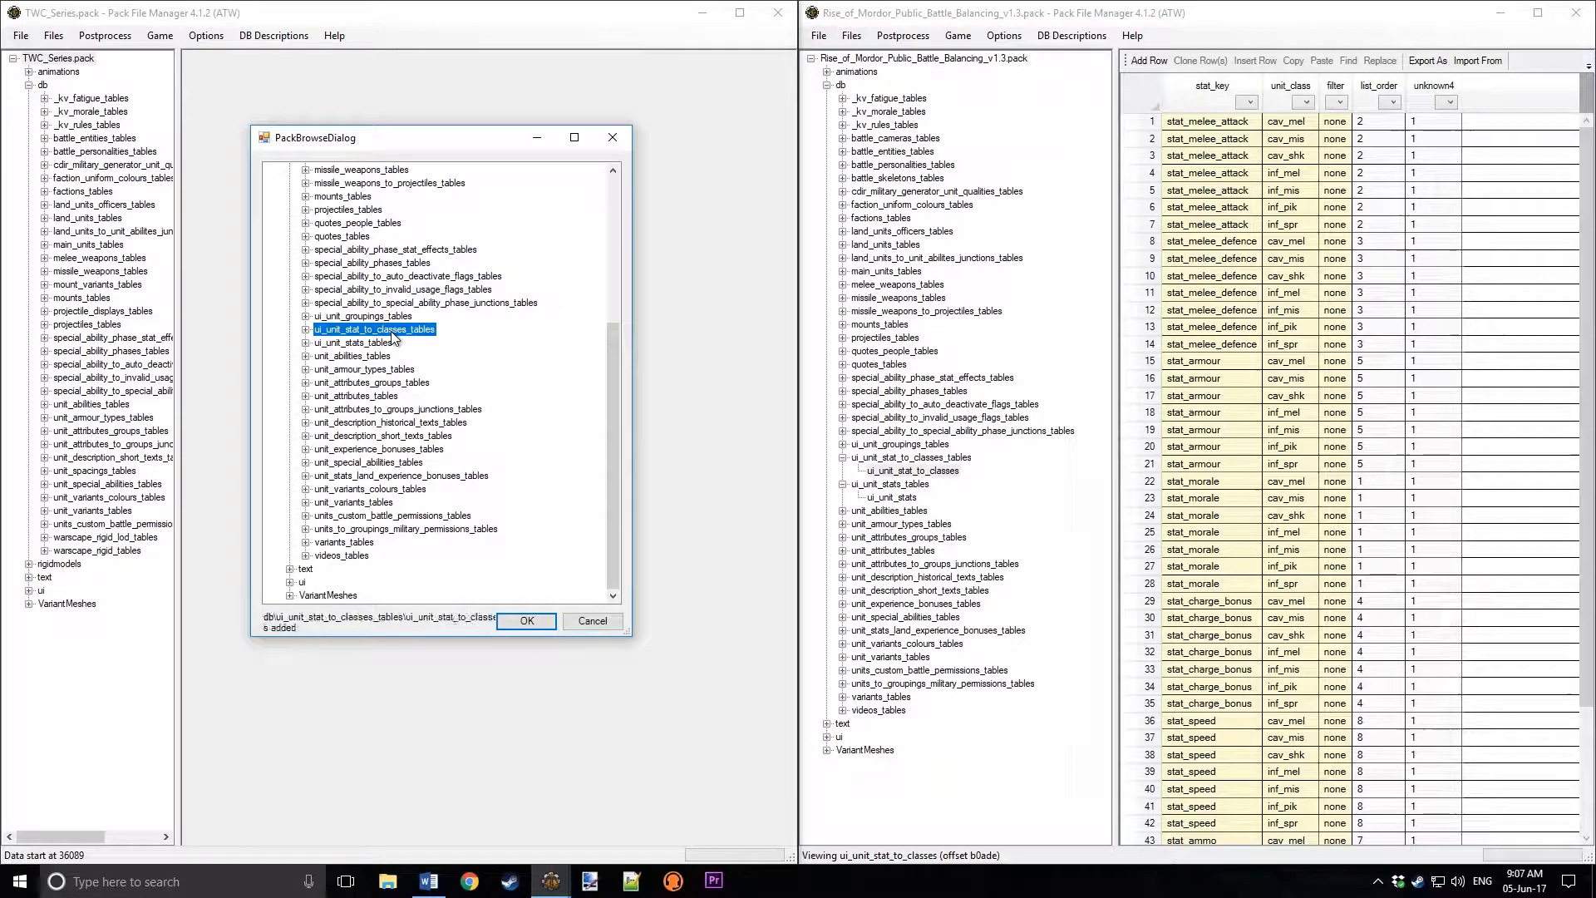
{"action": "left_click", "coordinate": [335, 344]}
{"action": "right_click", "coordinate": [335, 344]}
{"action": "left_click", "coordinate": [527, 621]}
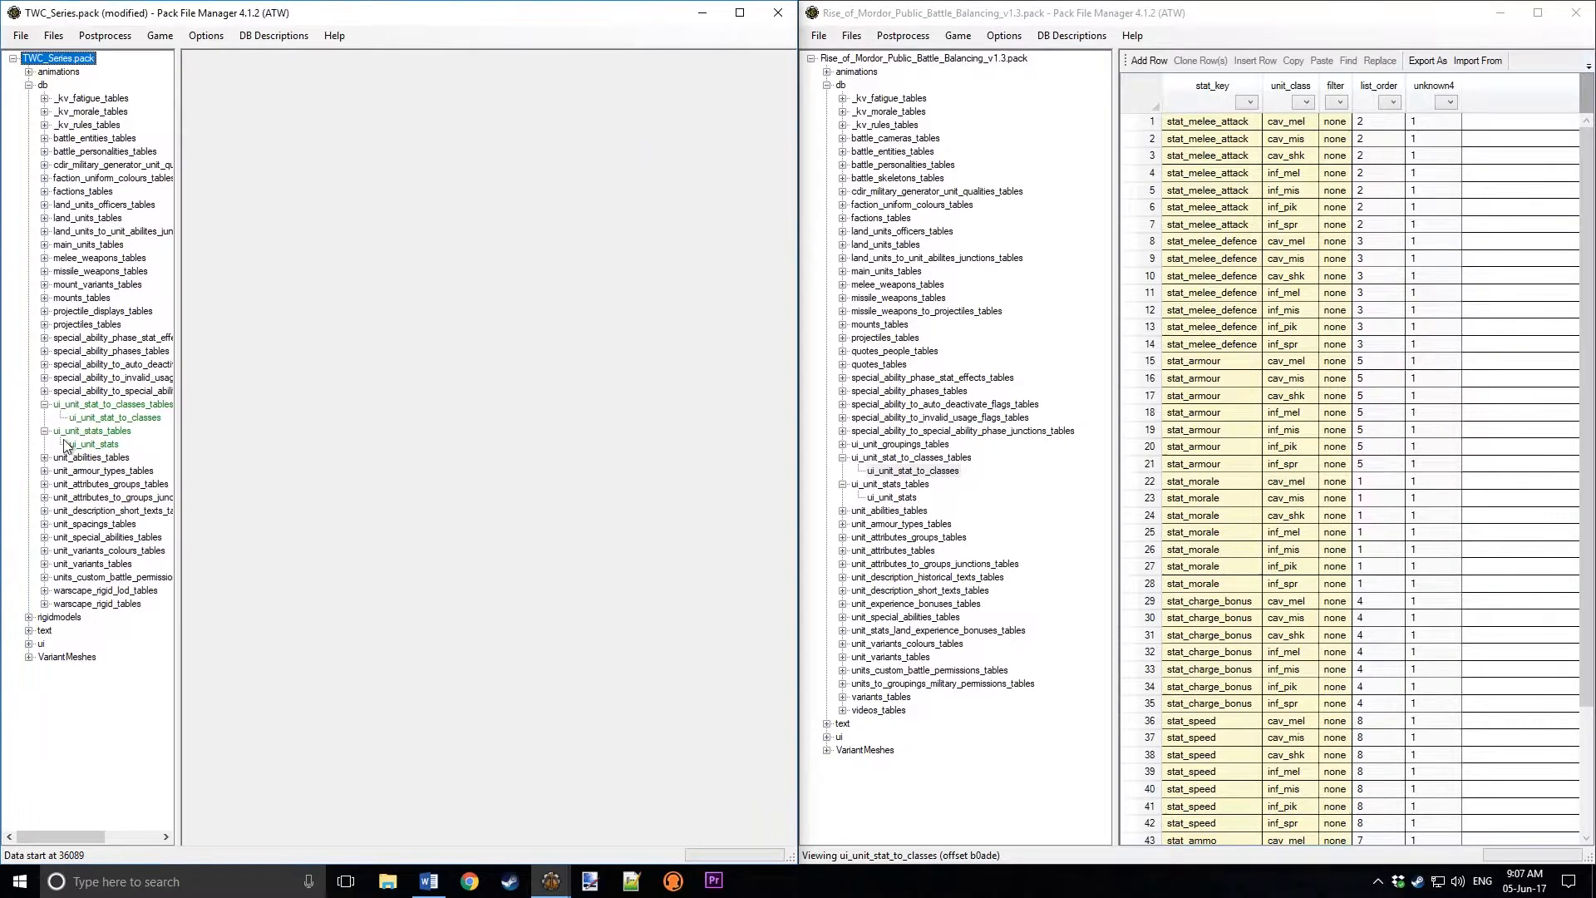
Step: View the imported ui_unit_stat_to_classes table in the maximized TWC_Series.pack window and expand the _kv rules, morale and fatigue tables
{"action": "left_click", "coordinate": [105, 418]}
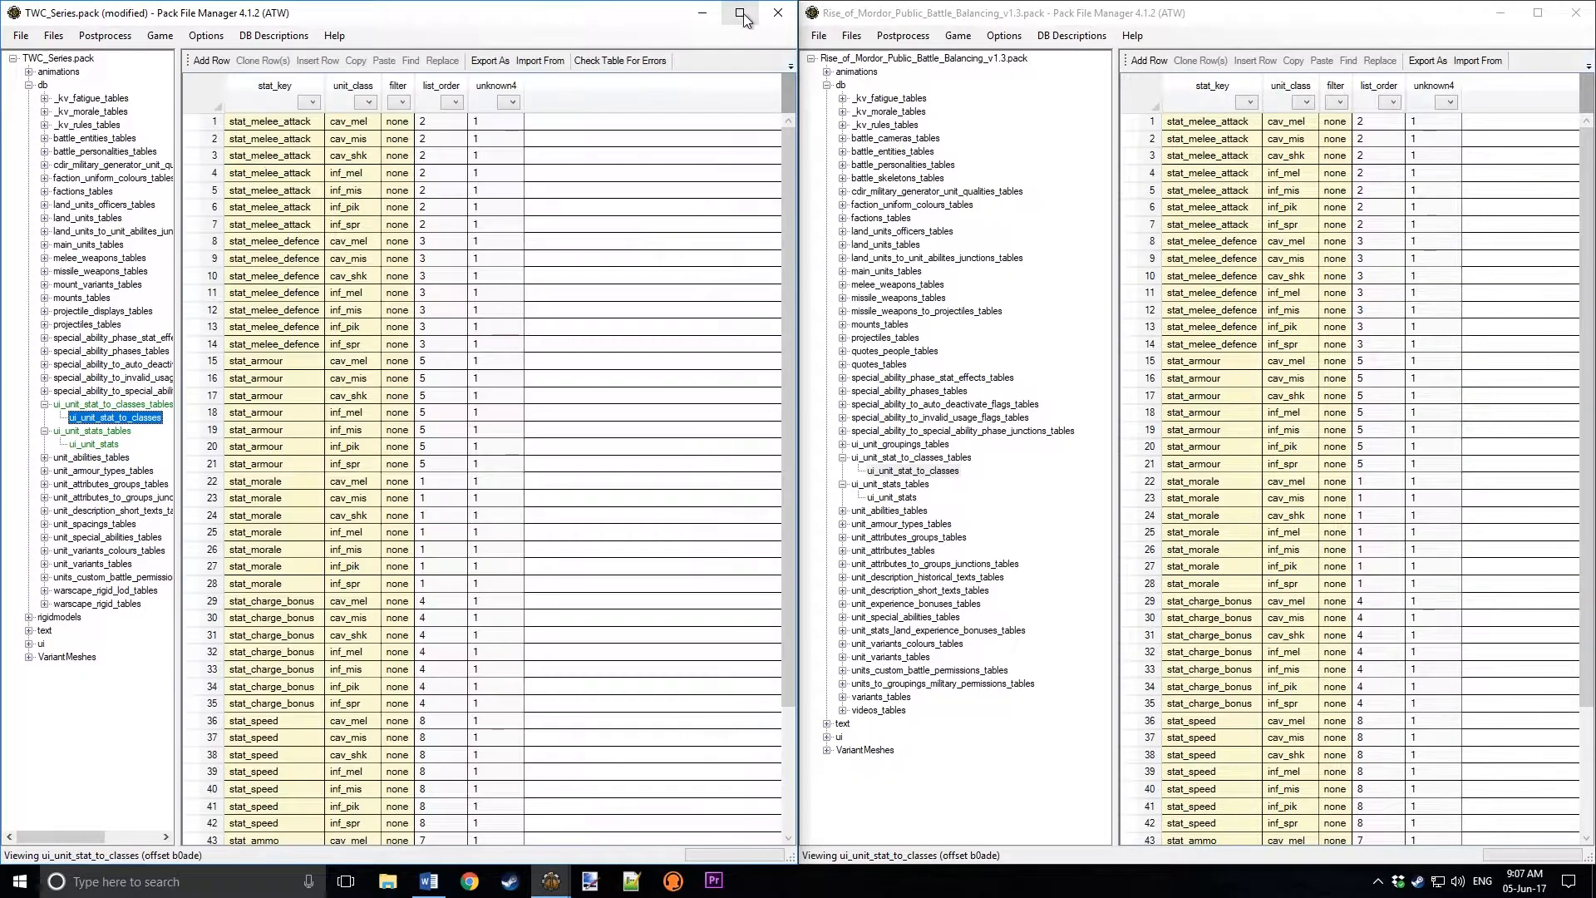
{"action": "left_click", "coordinate": [739, 13]}
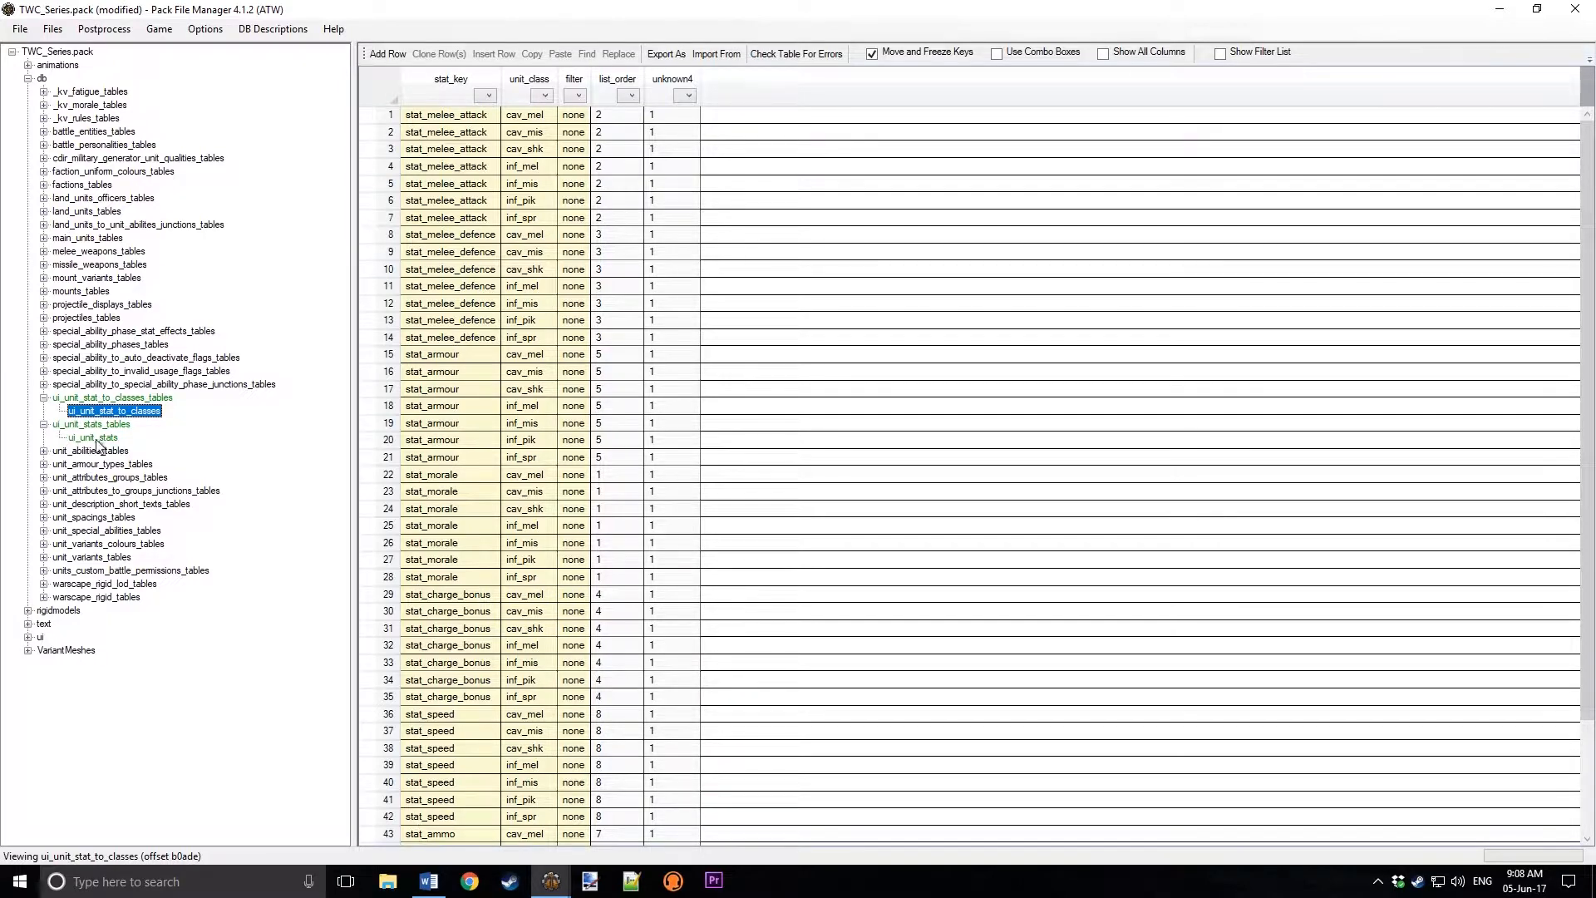
{"action": "left_click", "coordinate": [44, 118]}
{"action": "left_click", "coordinate": [44, 105]}
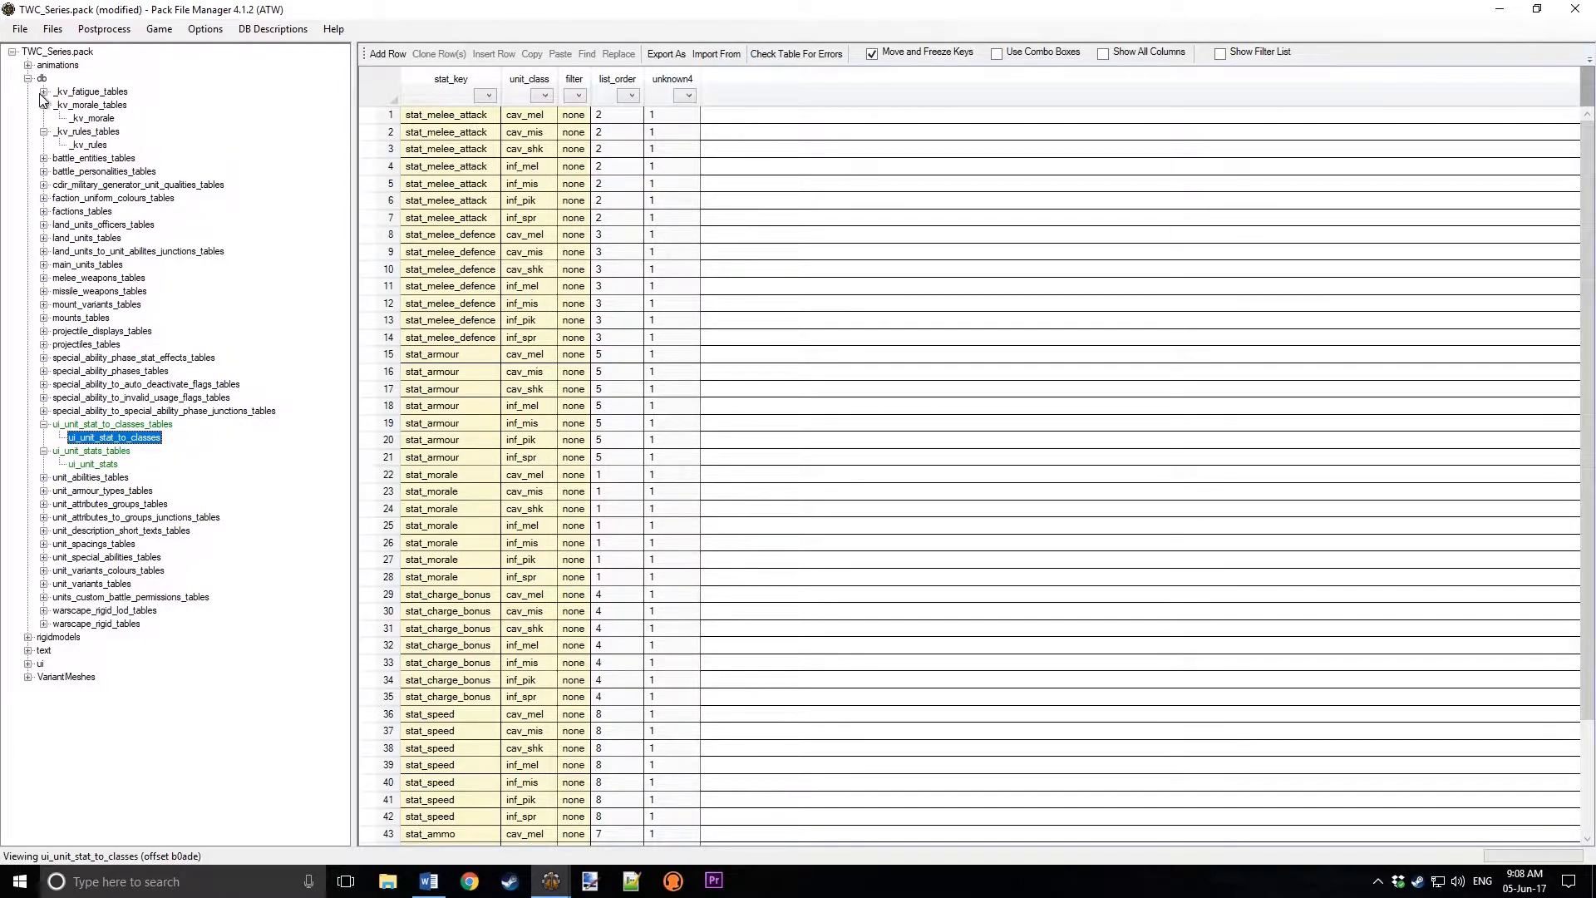
{"action": "left_click", "coordinate": [43, 92]}
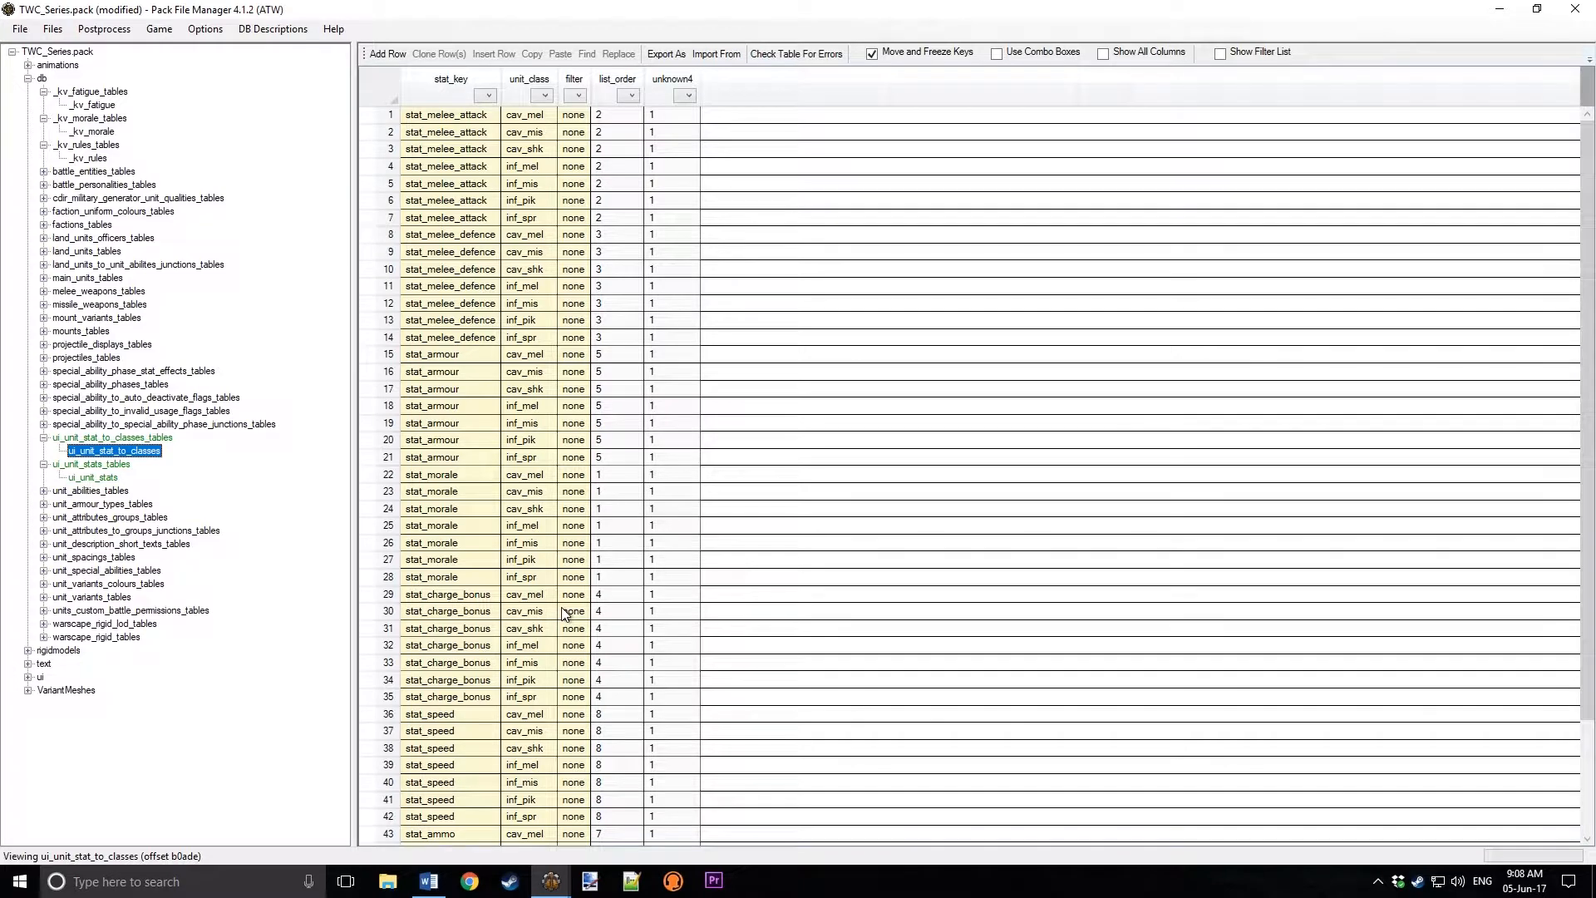
Step: Sort the ui_unit_stat_to_classes table by list_order and review the display order of the unit stats
{"action": "left_click", "coordinate": [616, 75]}
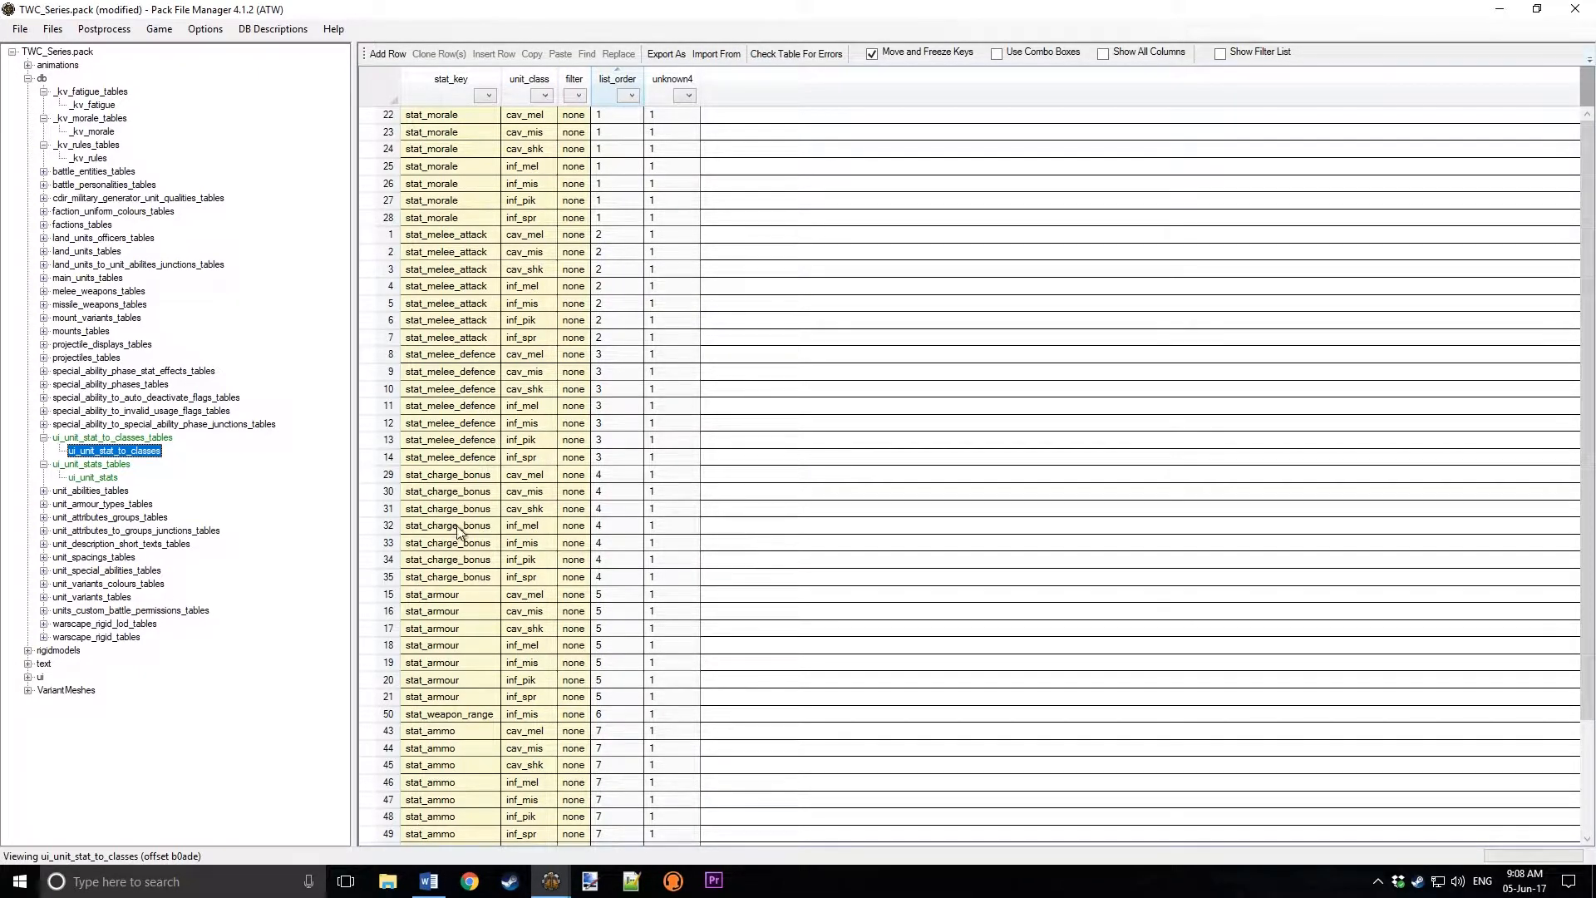
{"action": "scroll", "coordinate": [468, 600], "scroll_direction": "down", "scroll_amount": 3}
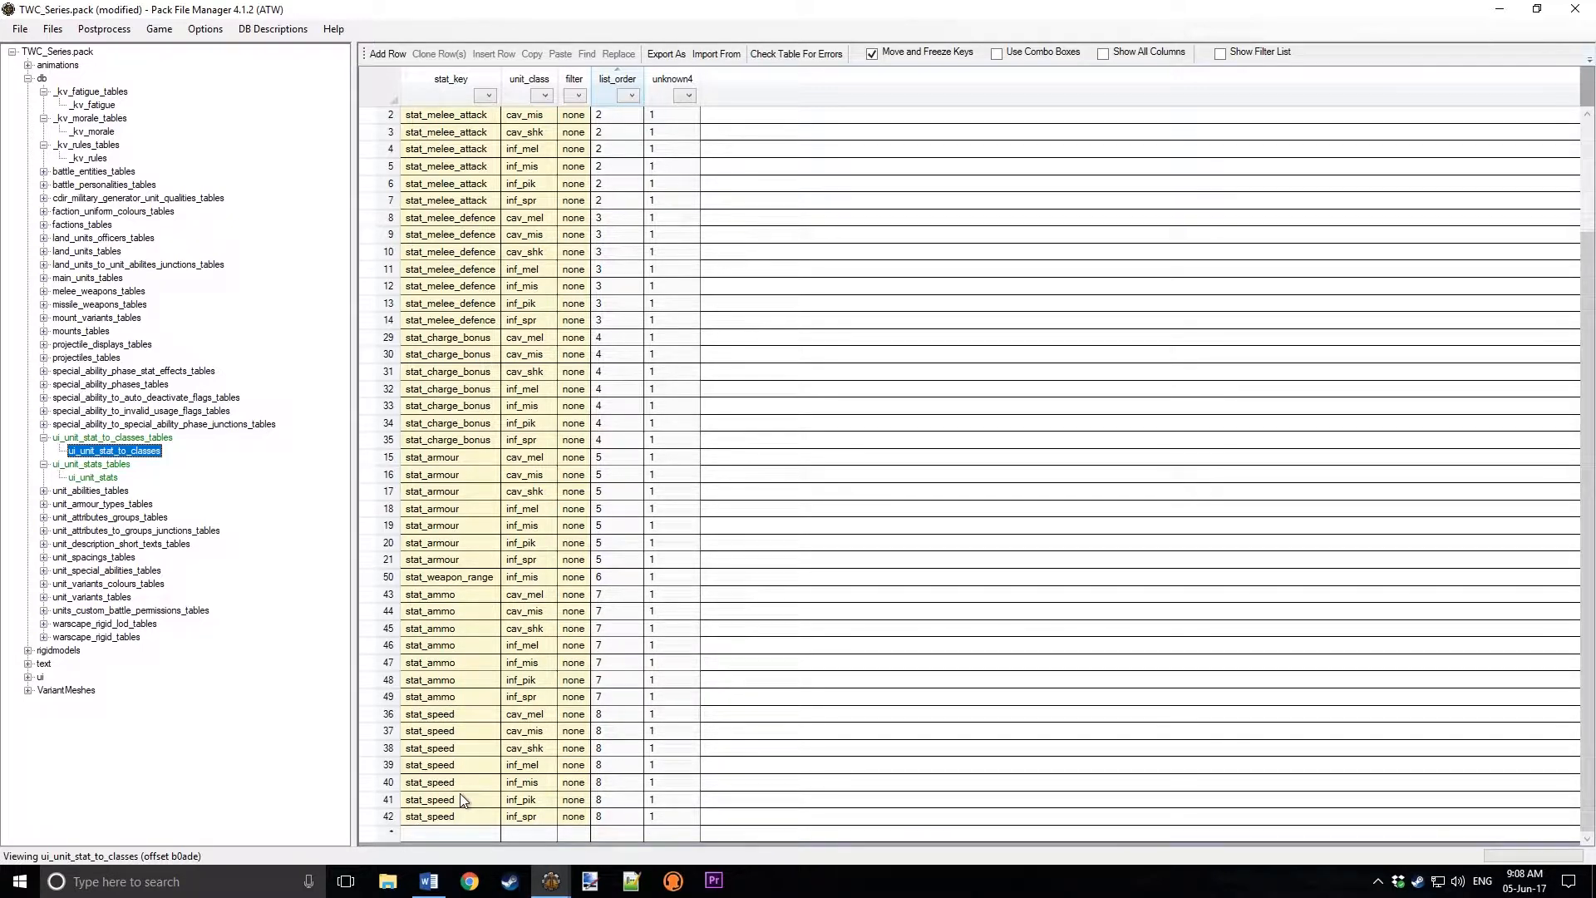
{"action": "scroll", "coordinate": [482, 703], "scroll_direction": "up", "scroll_amount": 3}
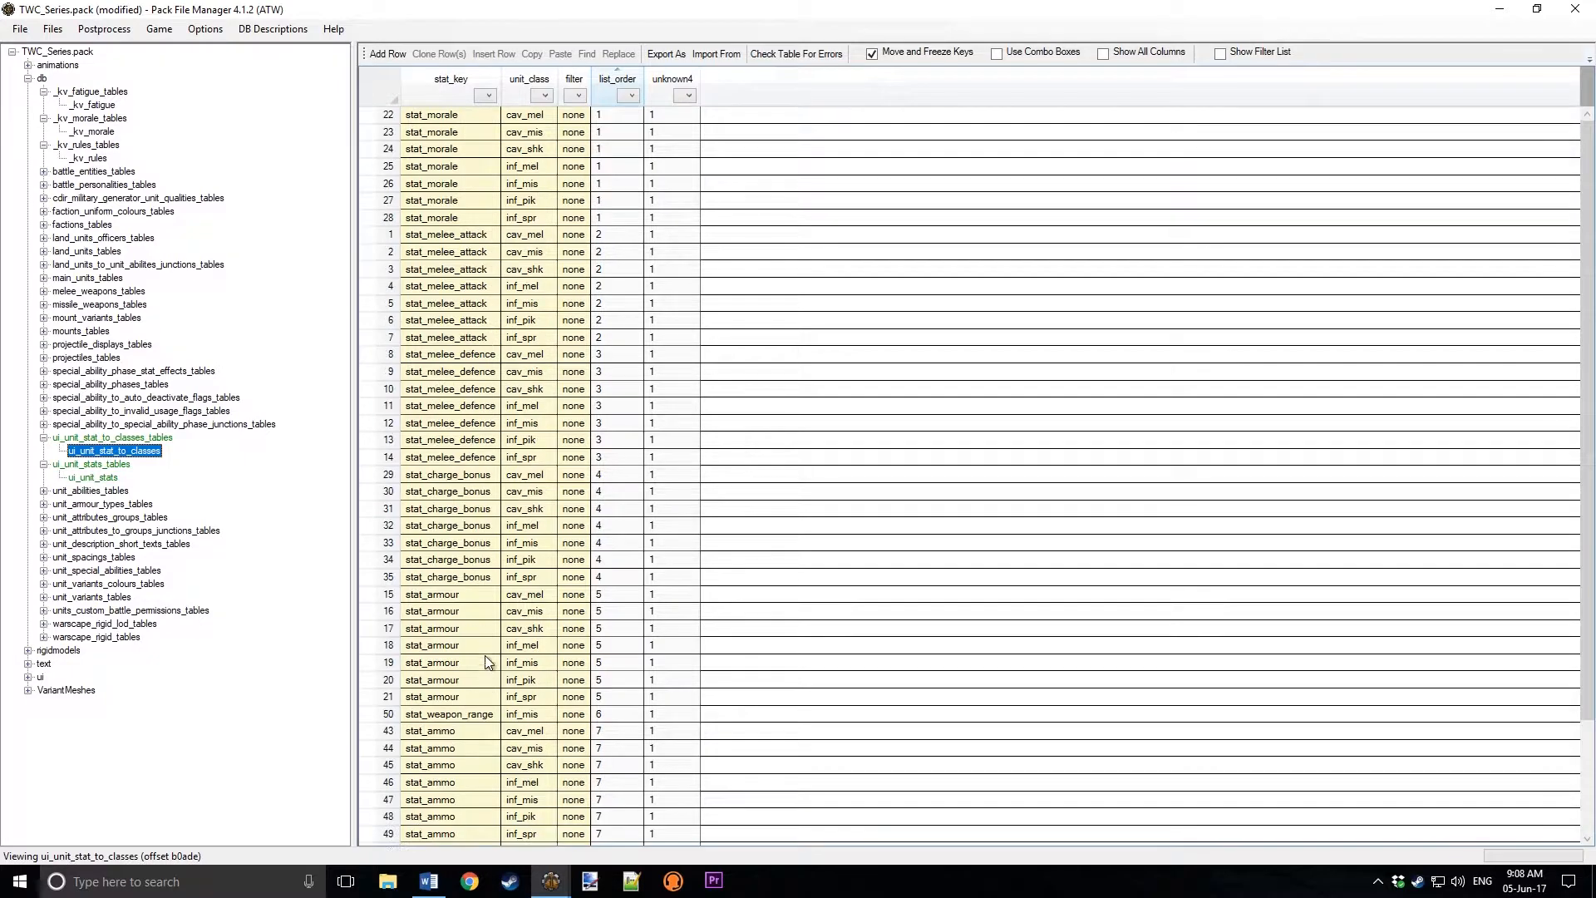
{"action": "scroll", "coordinate": [616, 375], "scroll_direction": "down", "scroll_amount": 3}
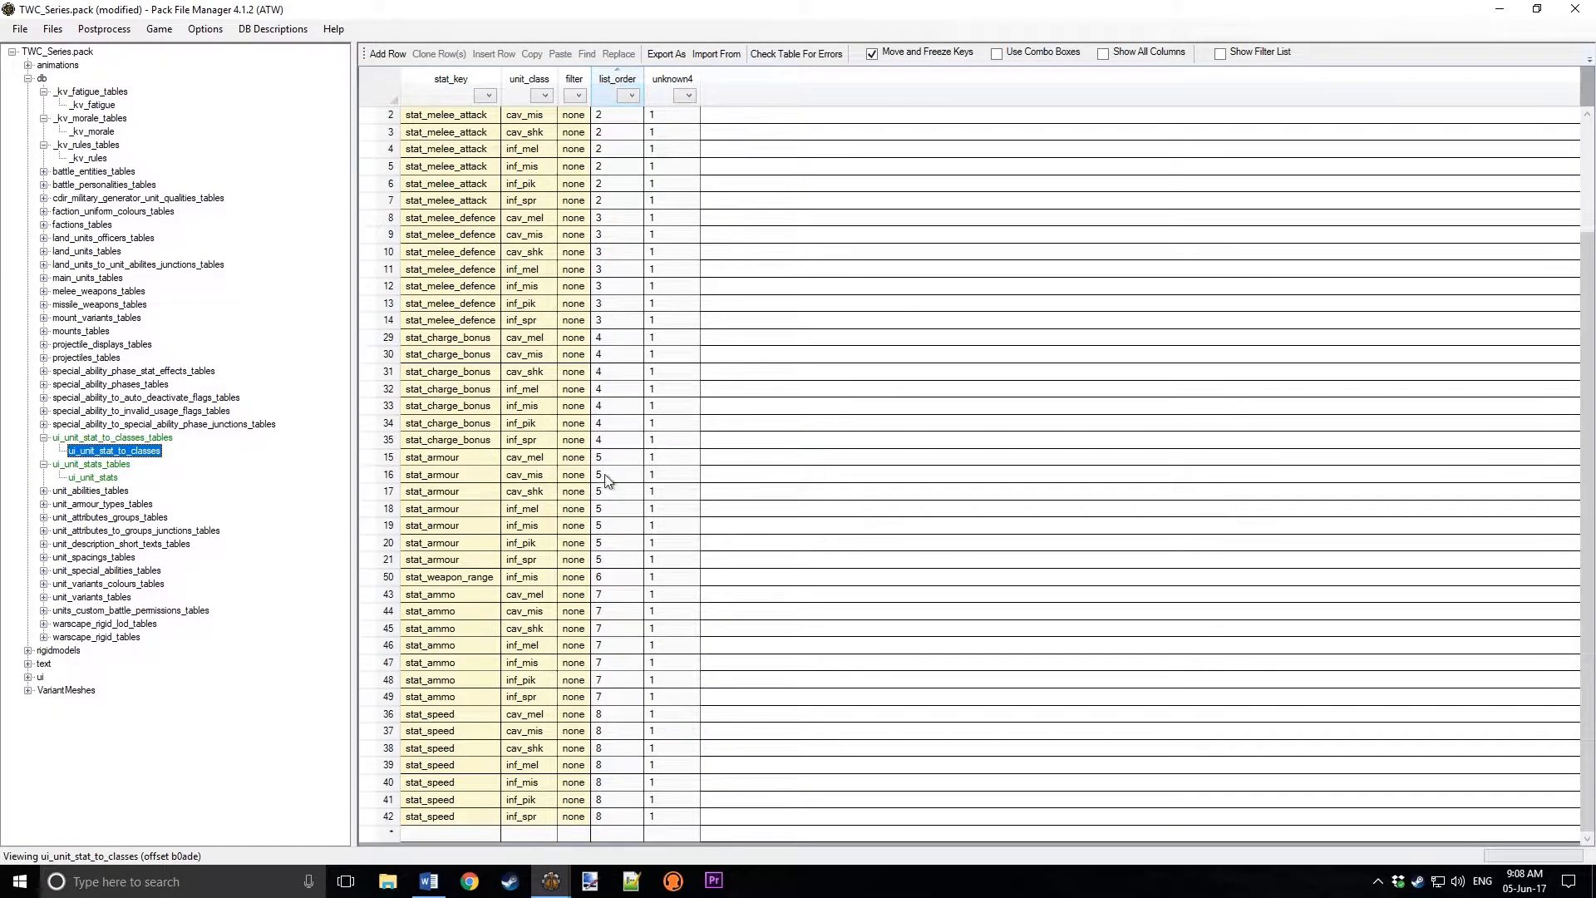
{"action": "scroll", "coordinate": [572, 447], "scroll_direction": "up", "scroll_amount": 3}
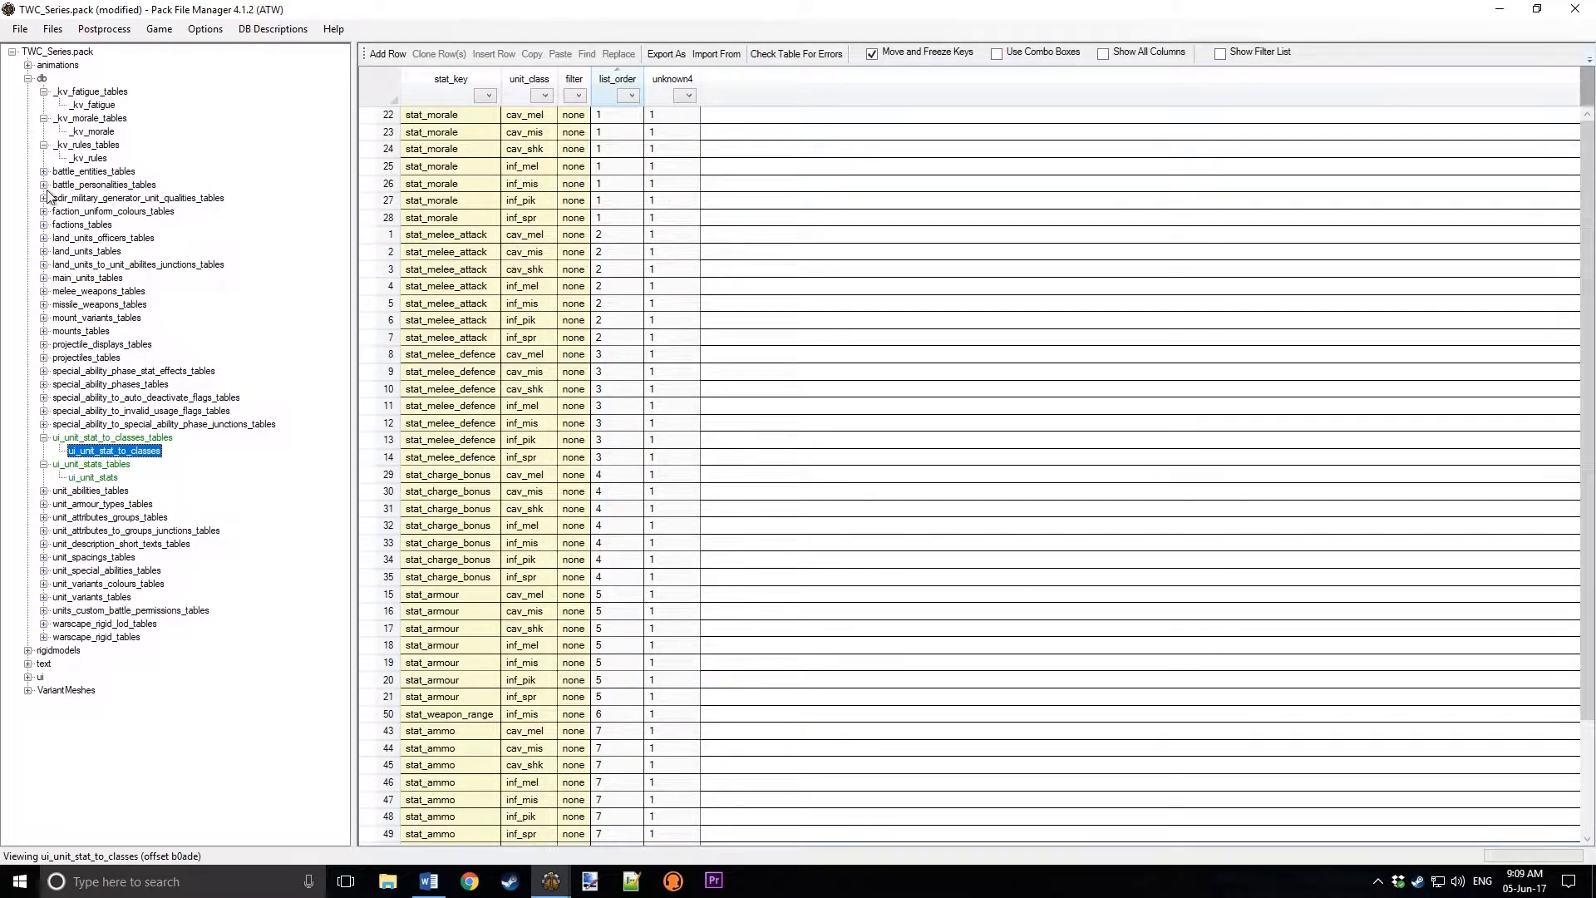
Step: Check the class column in the TWC_land_units table, and compare it with ui_unit_stat_to_classes sorted by unit_class
{"action": "left_click", "coordinate": [44, 251]}
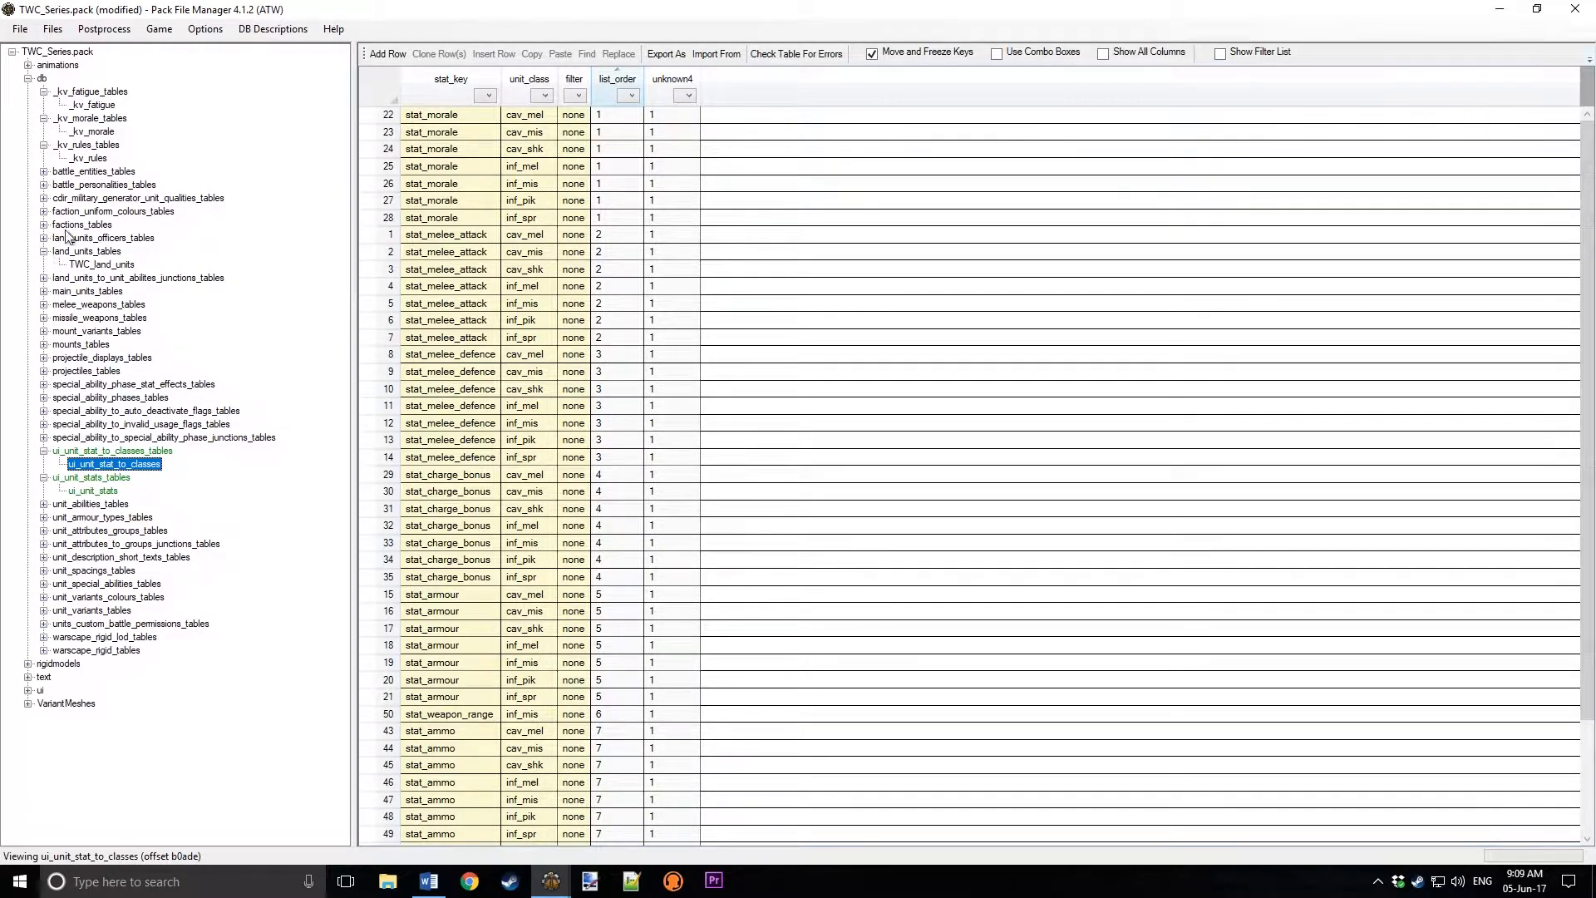
{"action": "left_click", "coordinate": [100, 264]}
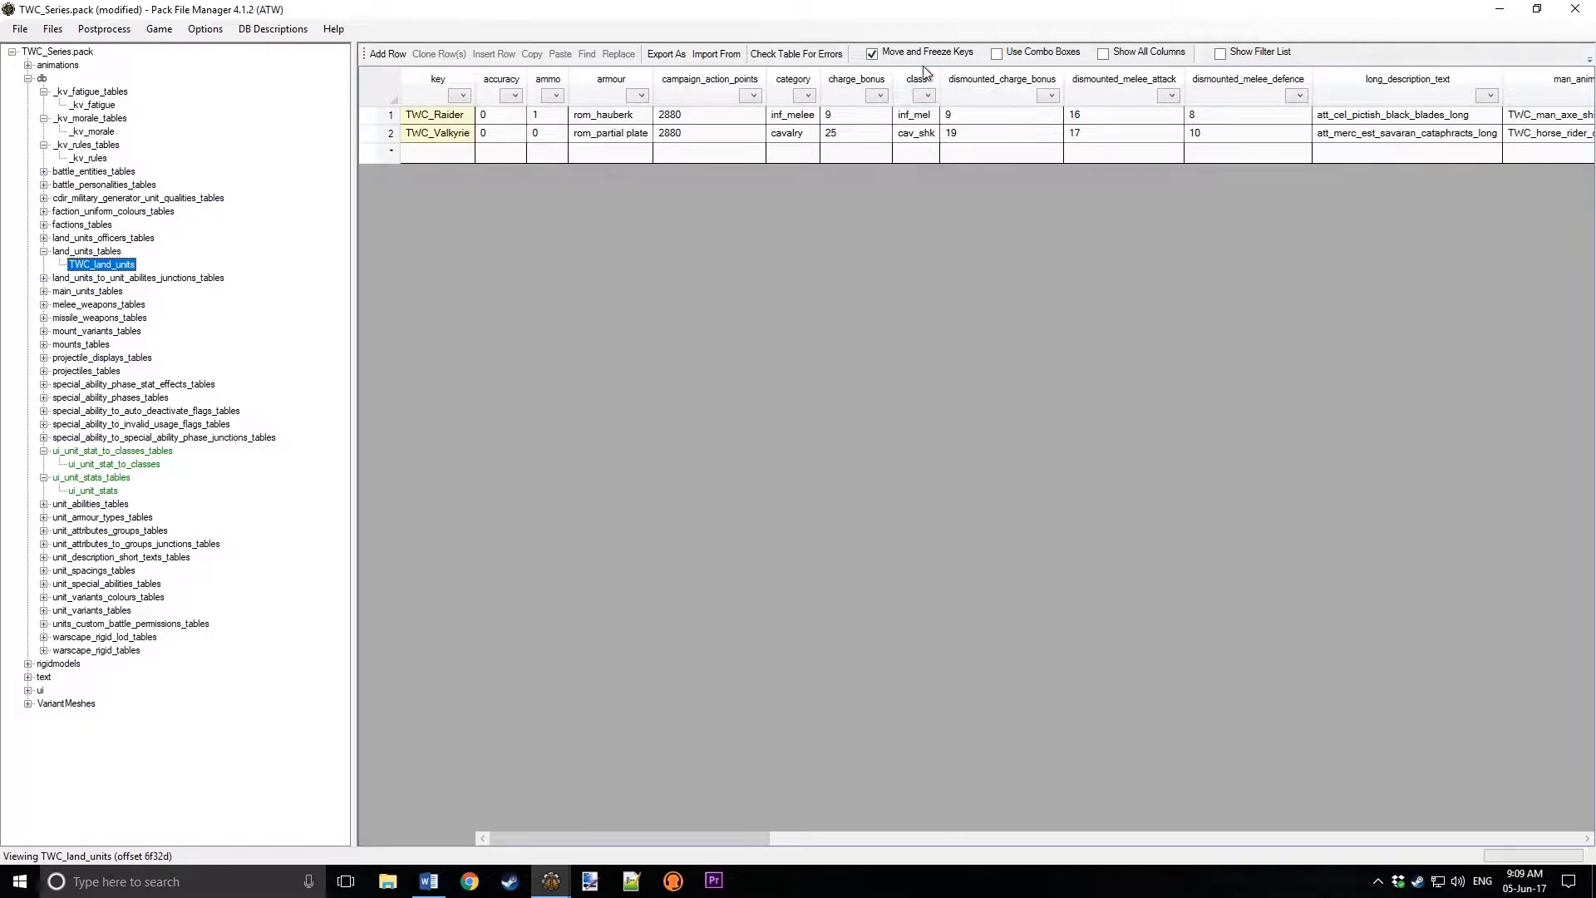
{"action": "left_click", "coordinate": [93, 466]}
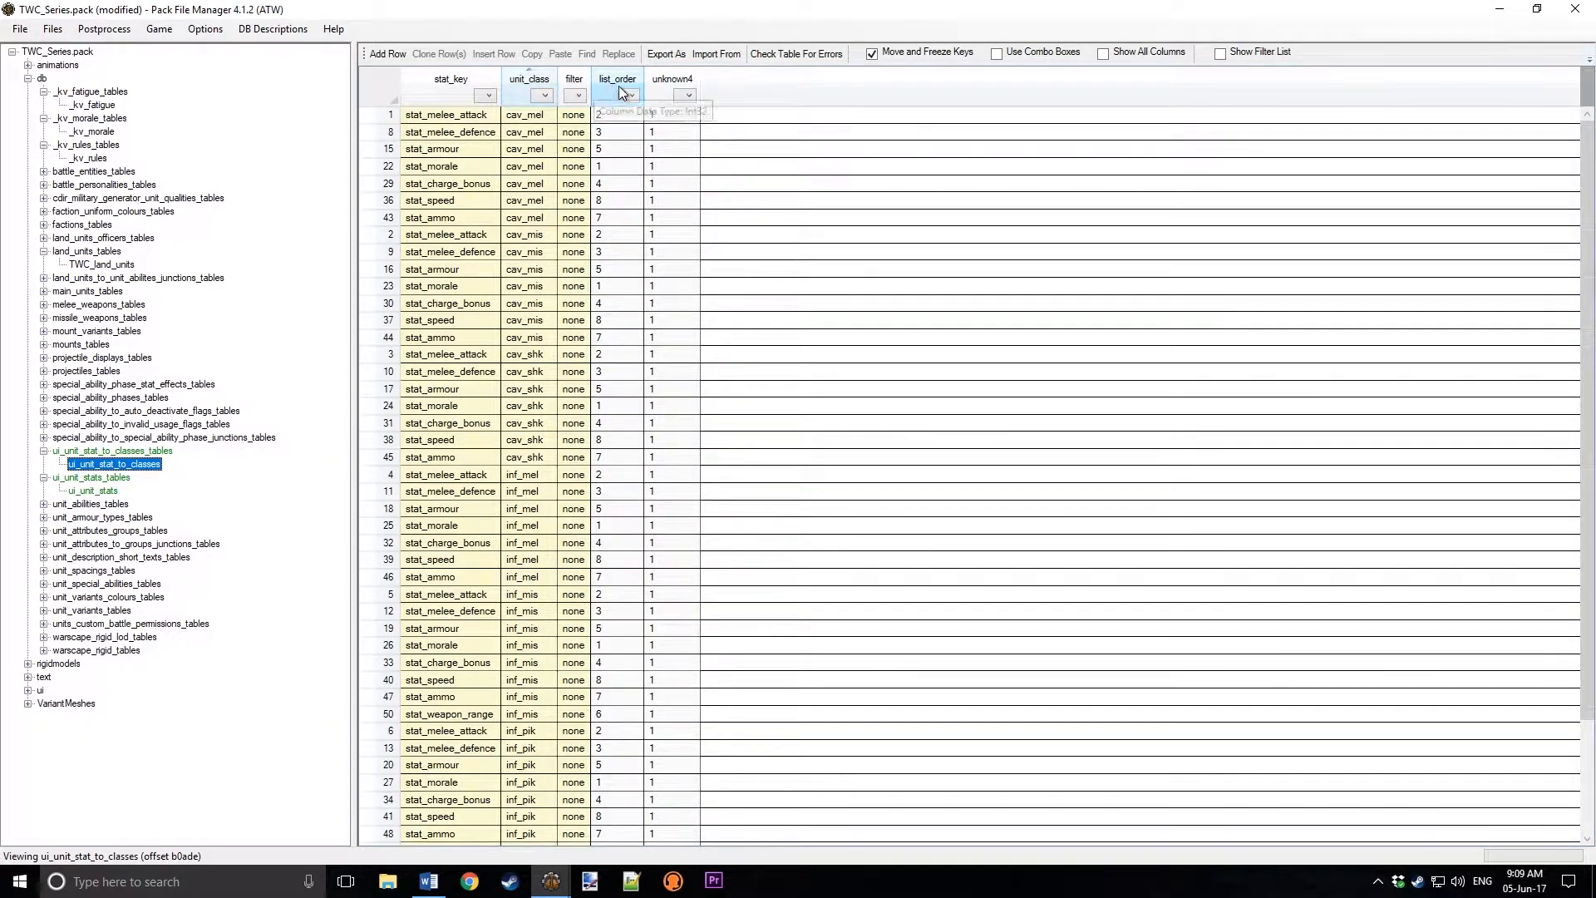
Step: Sort the ui_unit_stat_to_classes rows by unknown4 and review the unknown4 and filter columns
{"action": "left_click", "coordinate": [672, 72]}
{"action": "scroll", "coordinate": [658, 171], "scroll_direction": "down", "scroll_amount": 3}
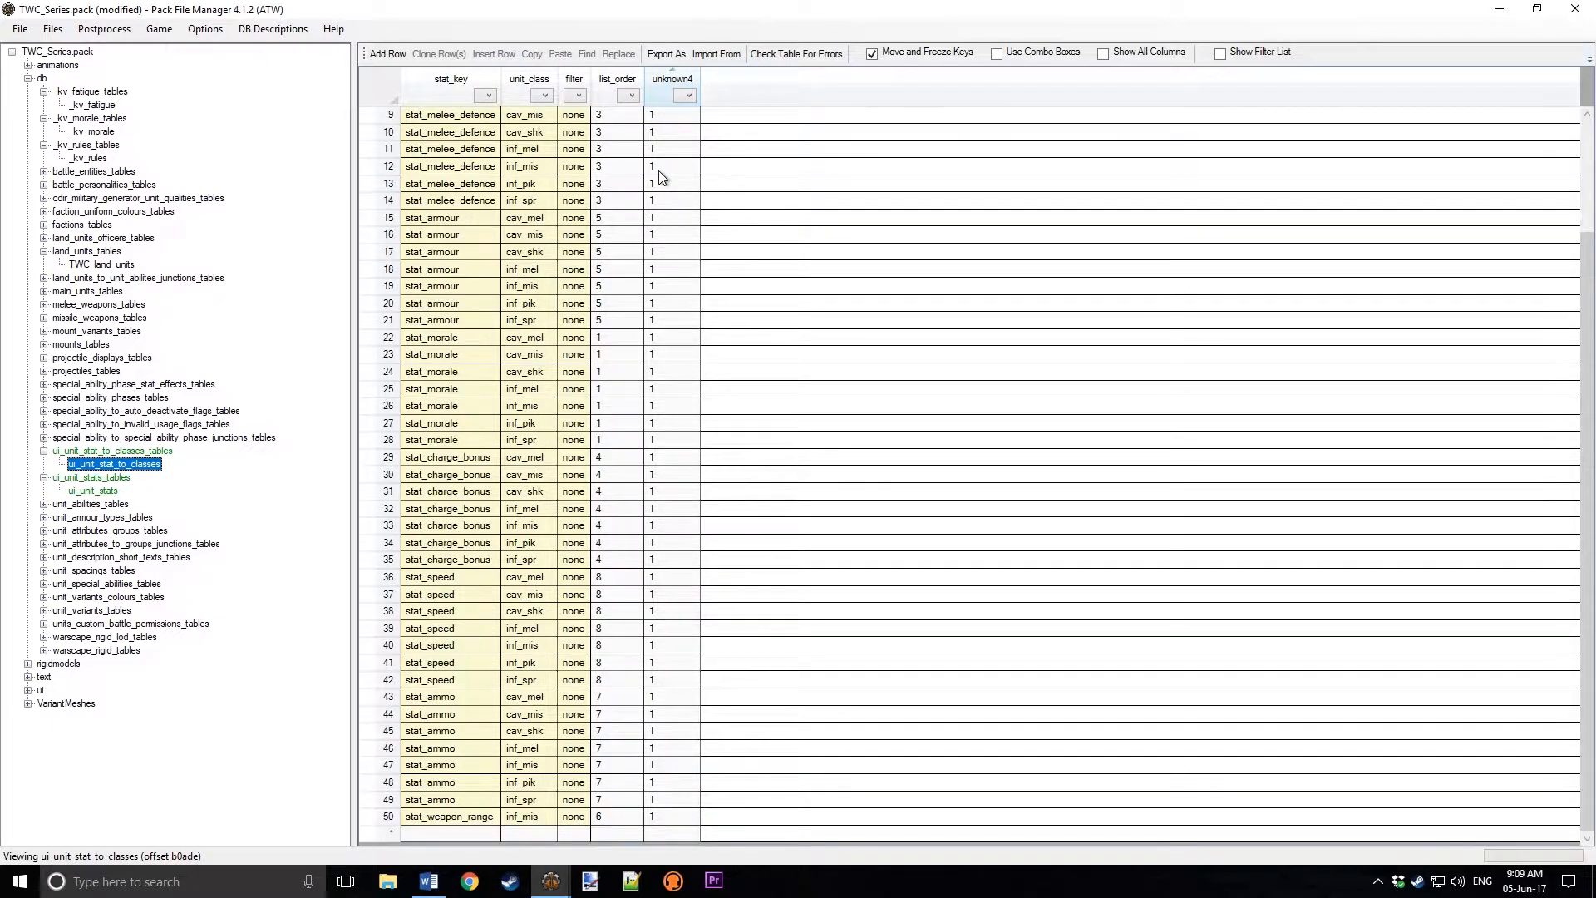
{"action": "scroll", "coordinate": [659, 214], "scroll_direction": "up", "scroll_amount": 3}
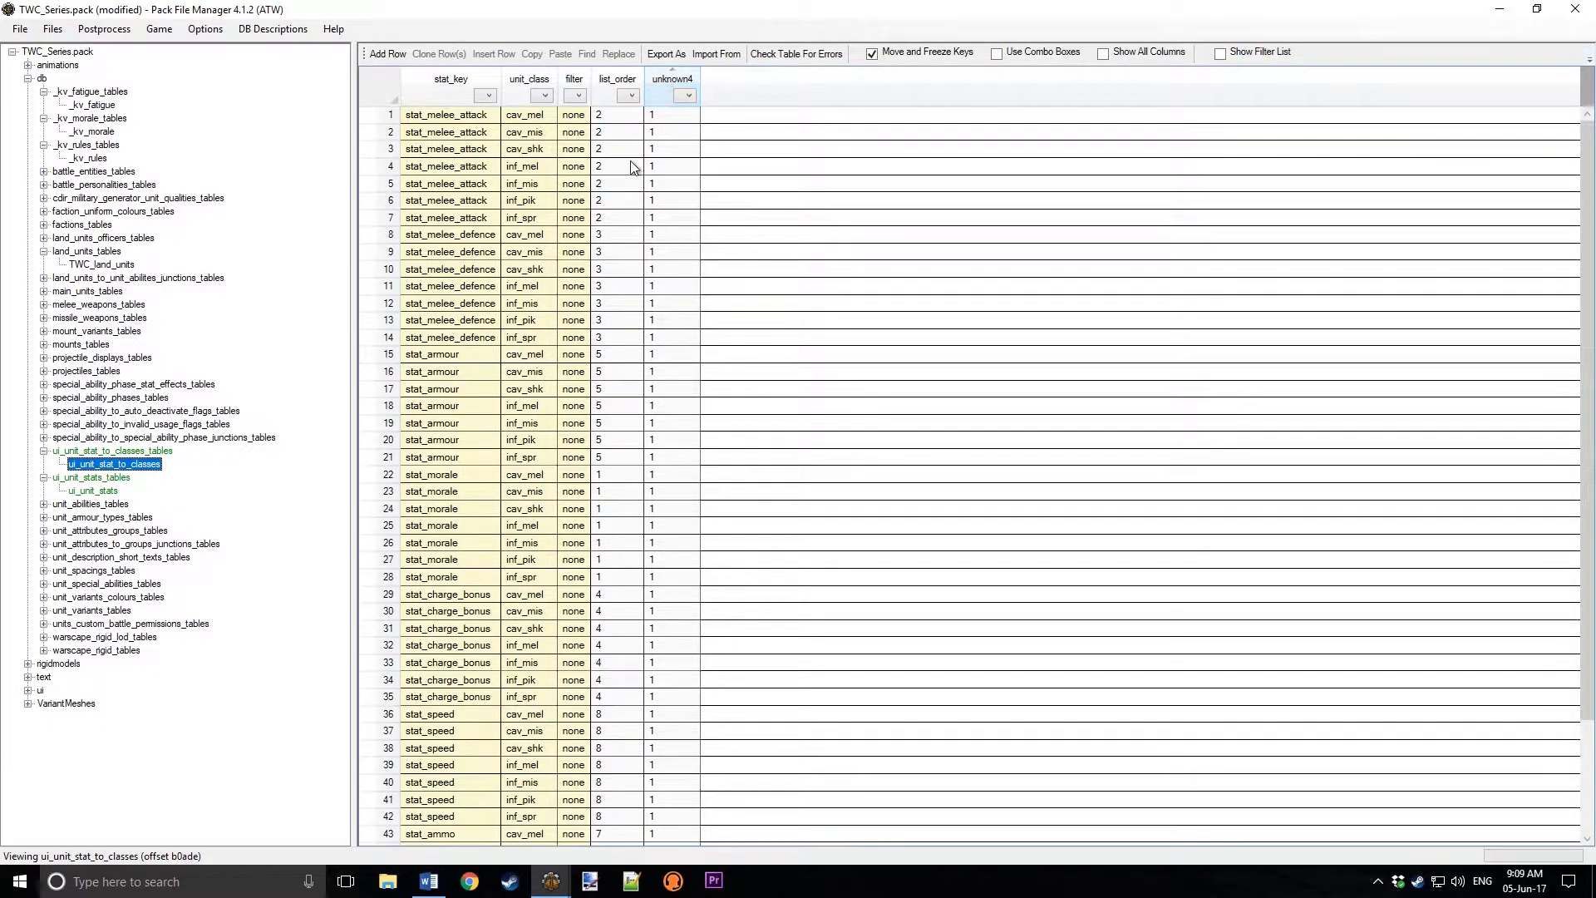
{"action": "left_click", "coordinate": [575, 98]}
{"action": "left_click", "coordinate": [574, 108]}
{"action": "scroll", "coordinate": [575, 98], "scroll_direction": "down", "scroll_amount": 3}
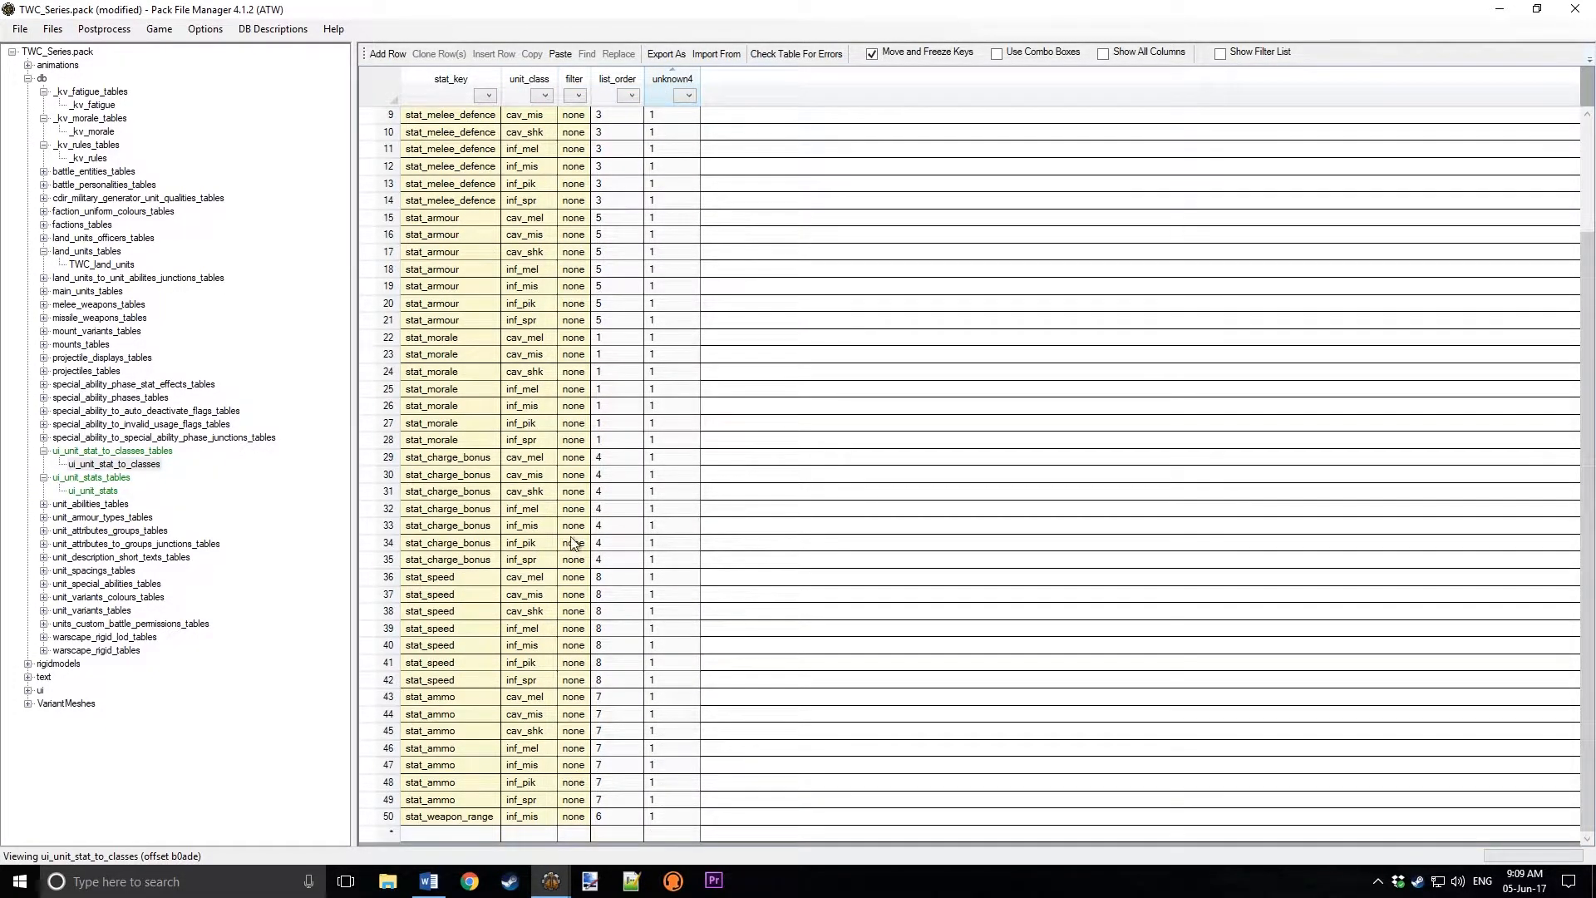
Step: Sort the ui_unit_stats table by sort_order, highlighting the rows with order 0 and then the stat_morale to stat_speed rows
{"action": "left_click", "coordinate": [93, 491]}
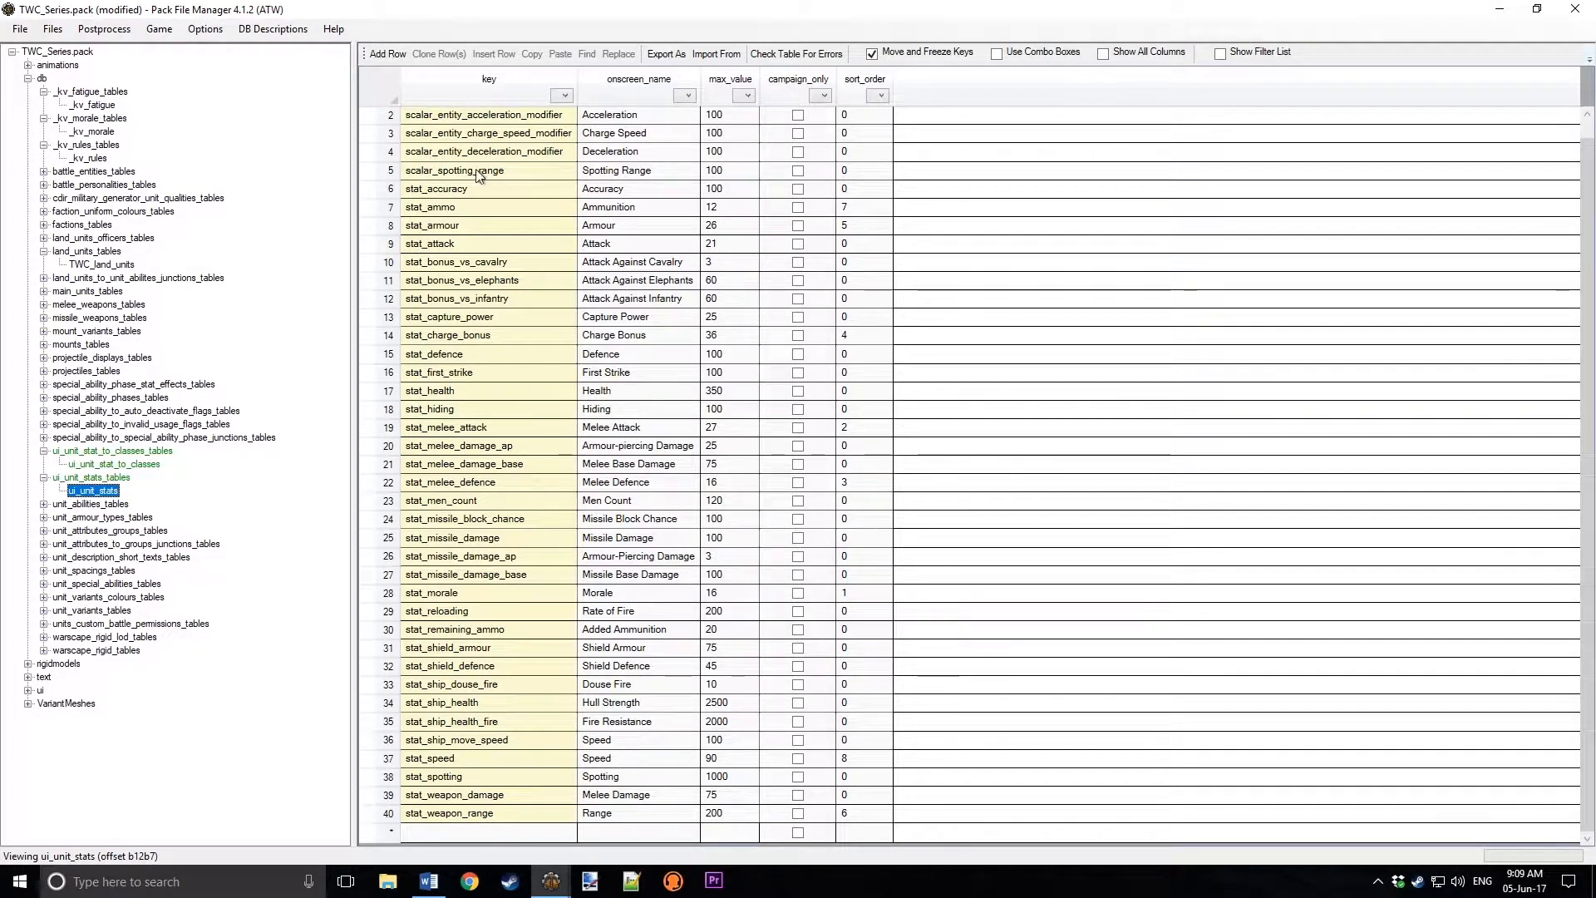
{"action": "left_click", "coordinate": [852, 98]}
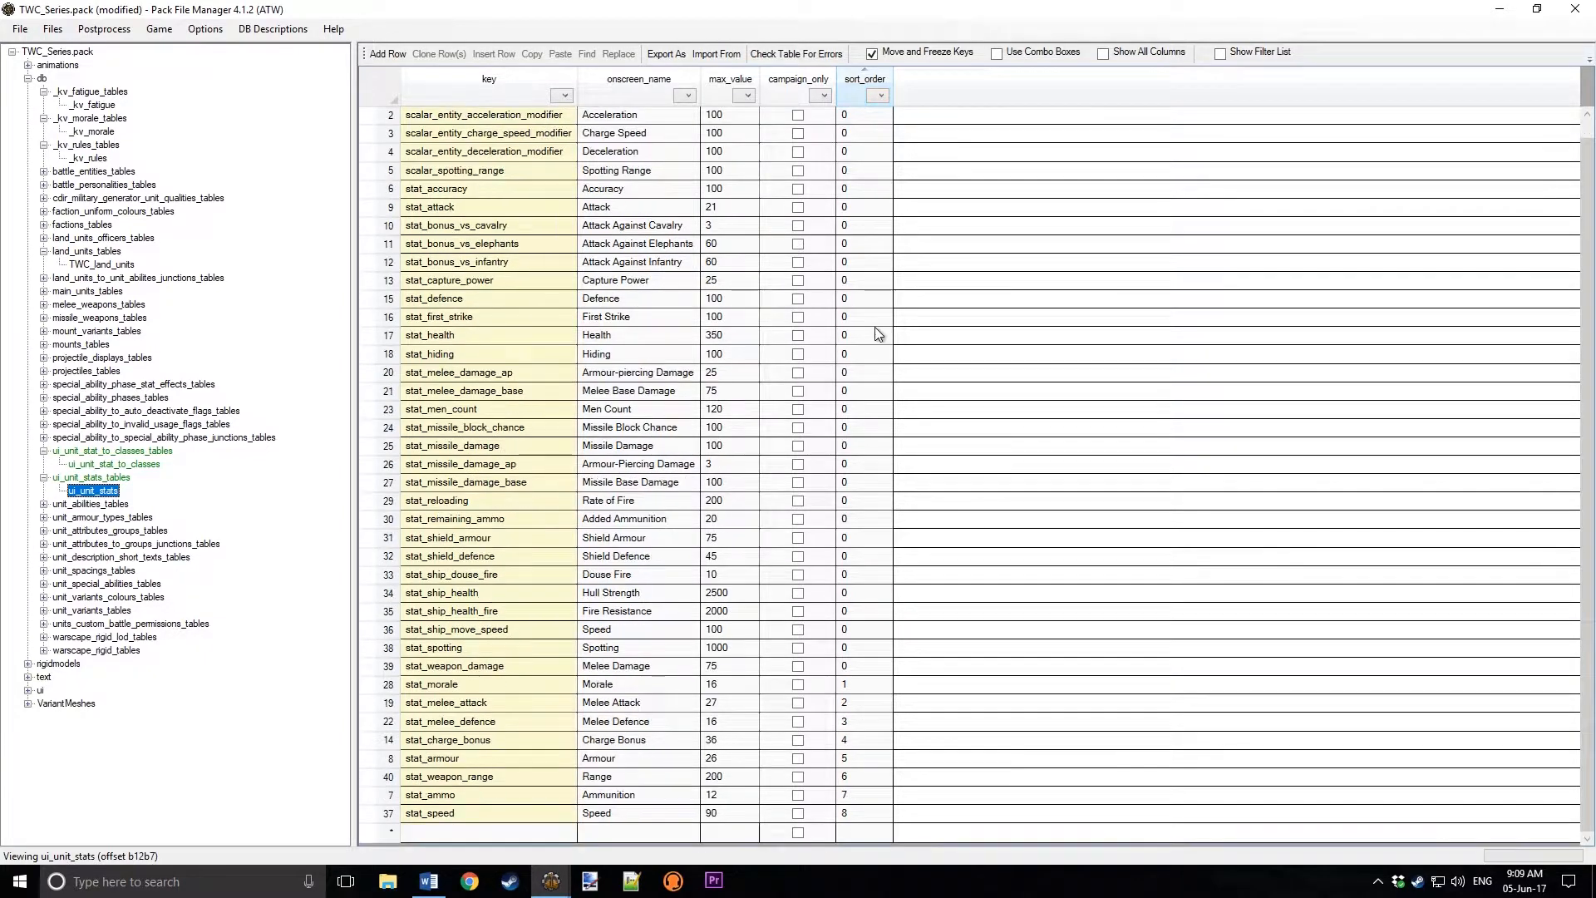
{"action": "left_click", "coordinate": [370, 667]}
{"action": "scroll", "coordinate": [370, 667], "scroll_direction": "up", "scroll_amount": 1}
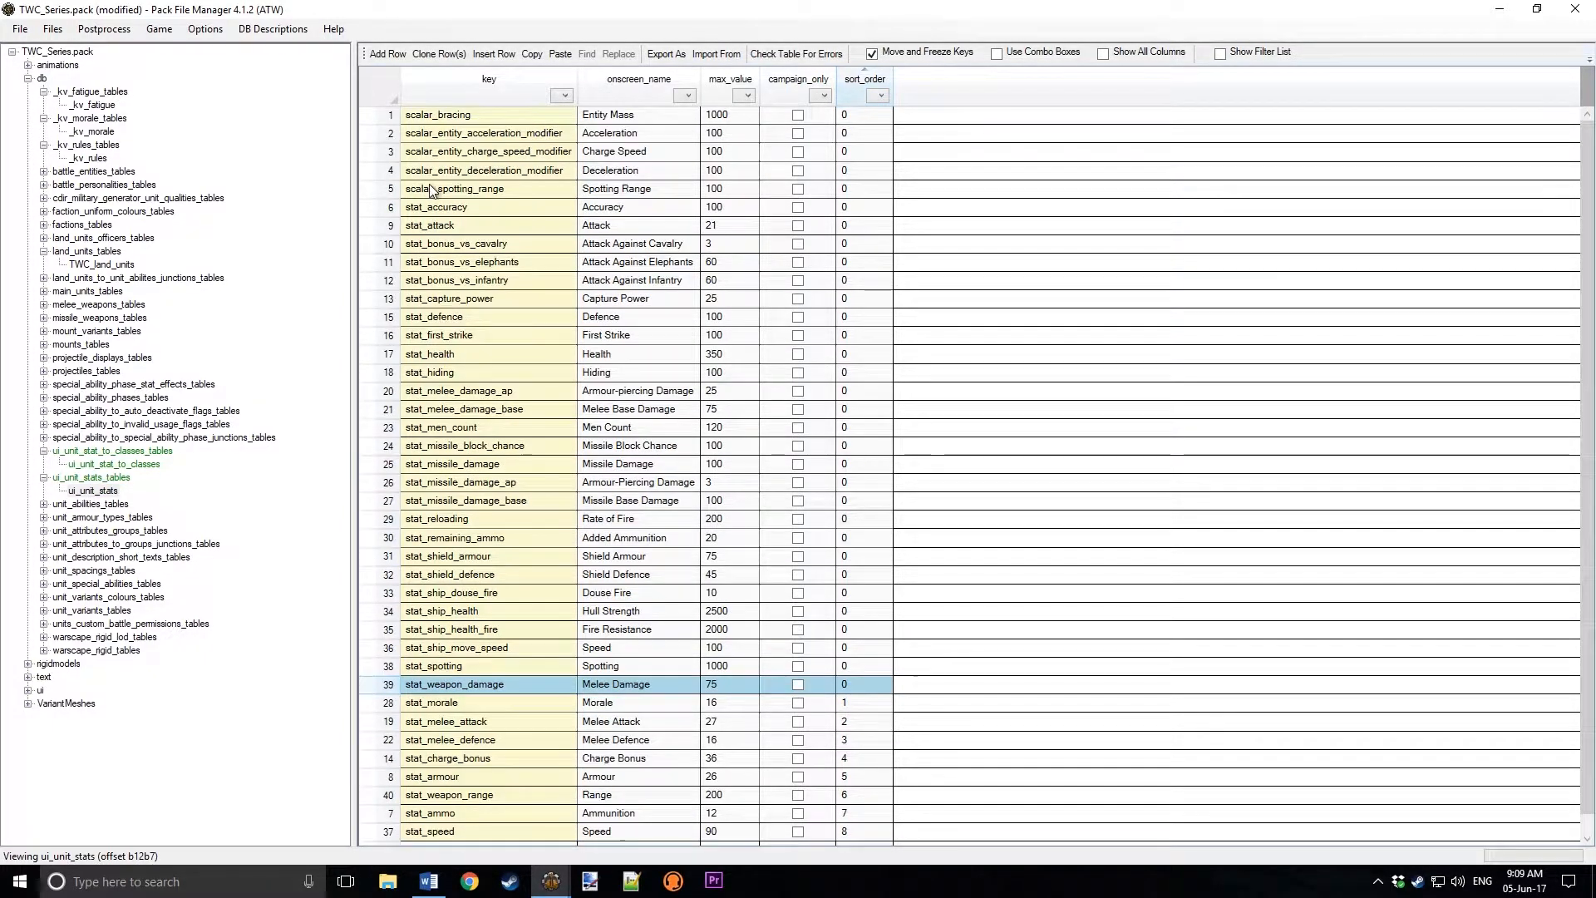
{"action": "left_click", "coordinate": [378, 117], "text": "shift"}
{"action": "scroll", "coordinate": [370, 416], "scroll_direction": "down", "scroll_amount": 1}
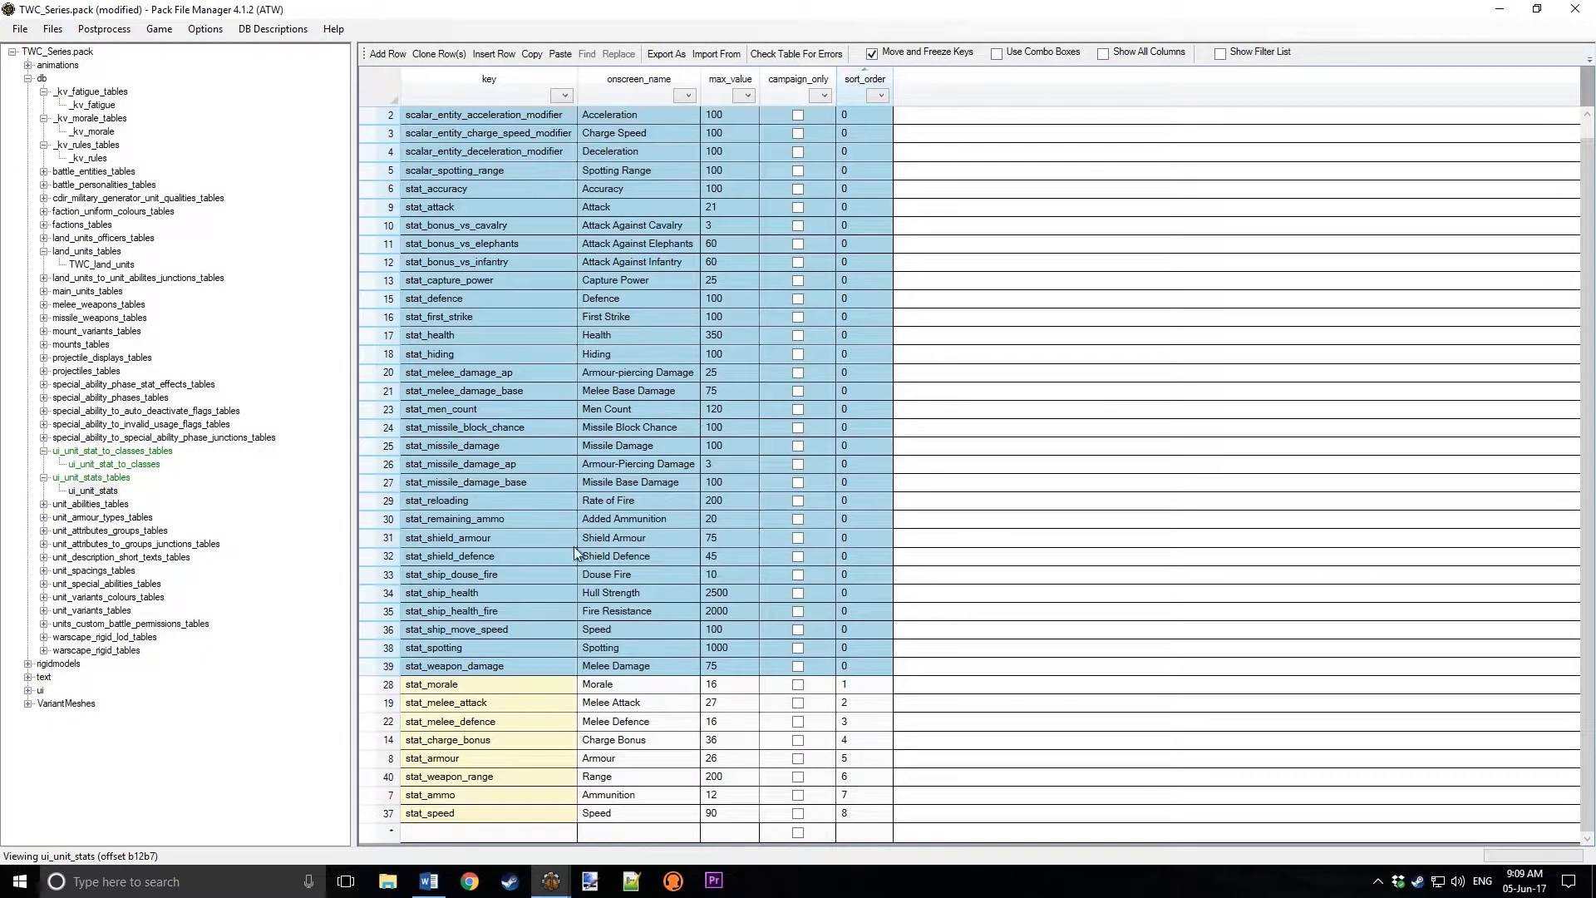
{"action": "left_click", "coordinate": [374, 683]}
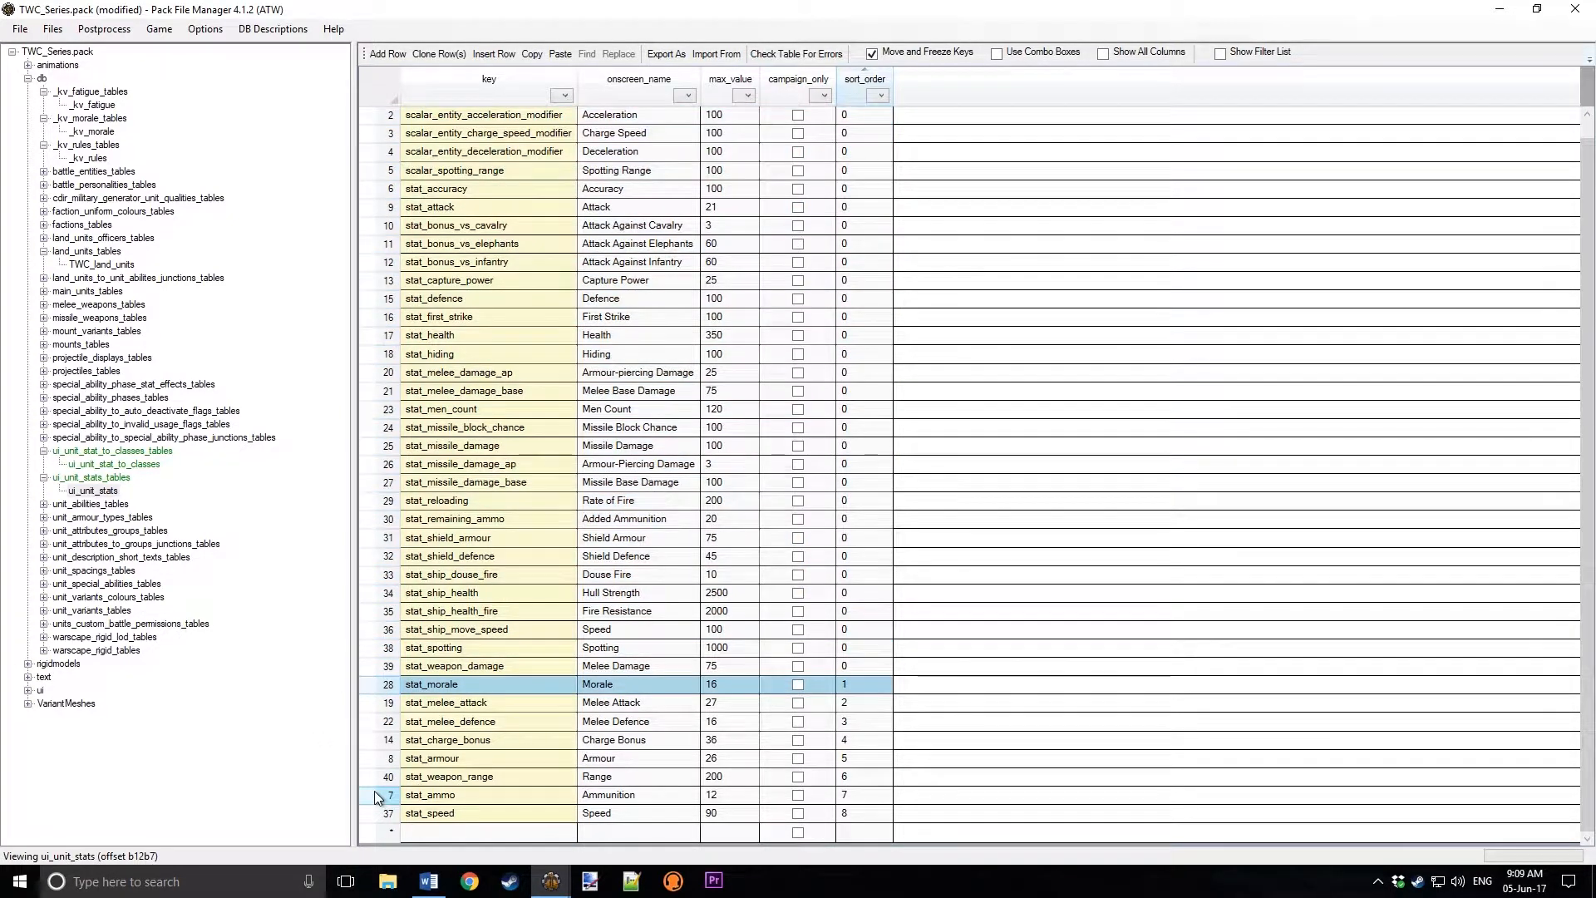
{"action": "left_click", "coordinate": [376, 813], "text": "shift"}
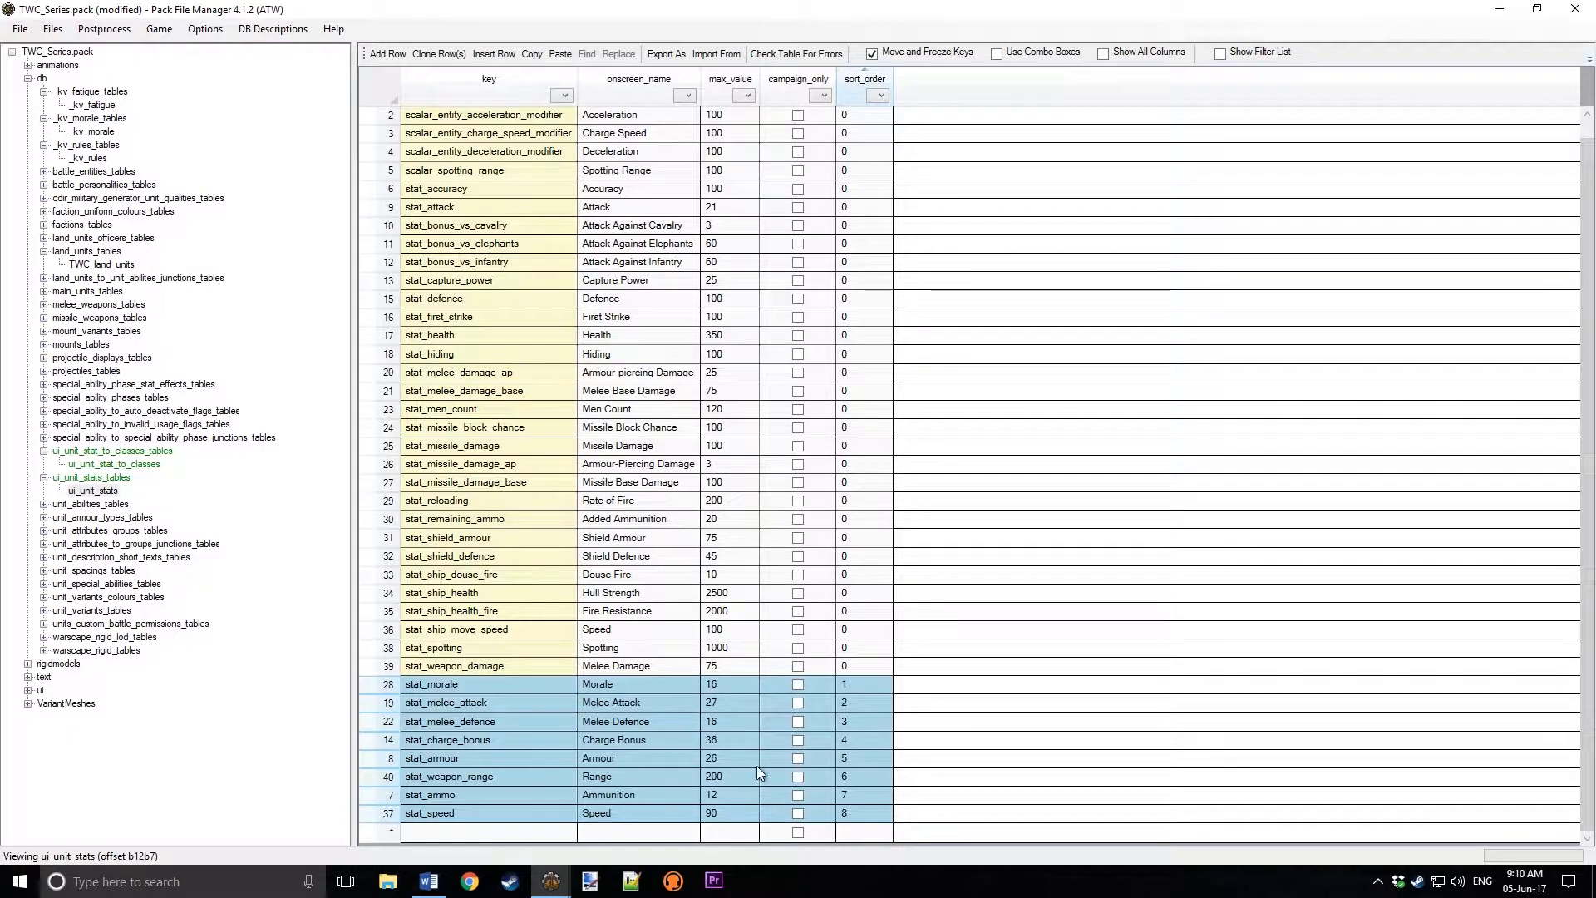
{"action": "right_click", "coordinate": [78, 51]}
{"action": "mouse_move", "coordinate": [143, 58]}
{"action": "left_click", "coordinate": [218, 60]}
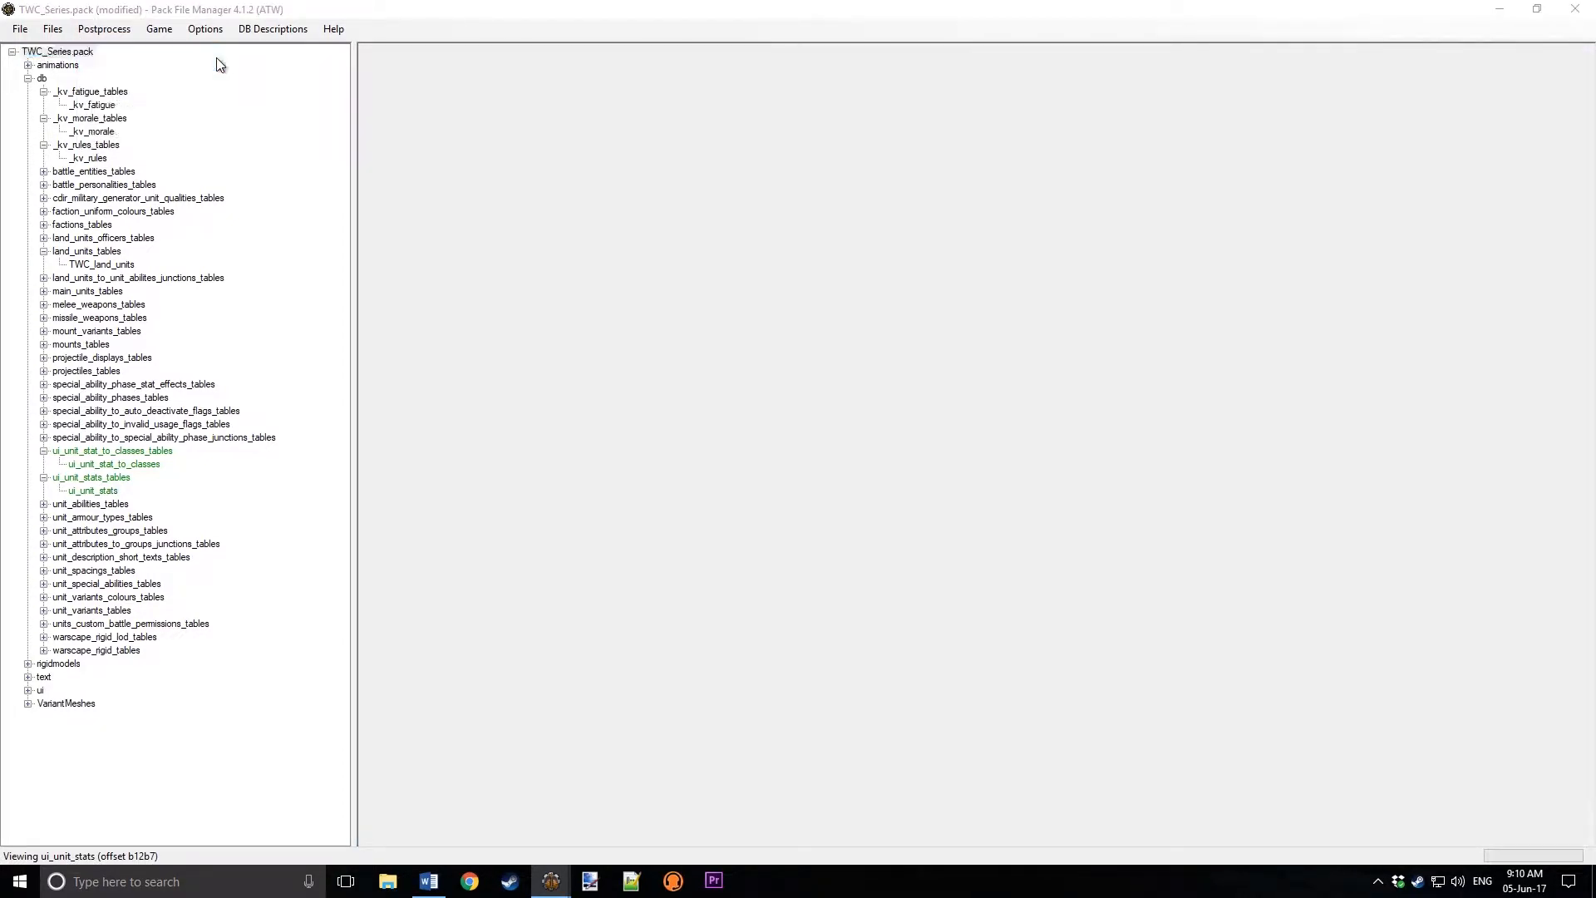
{"action": "left_click", "coordinate": [780, 32]}
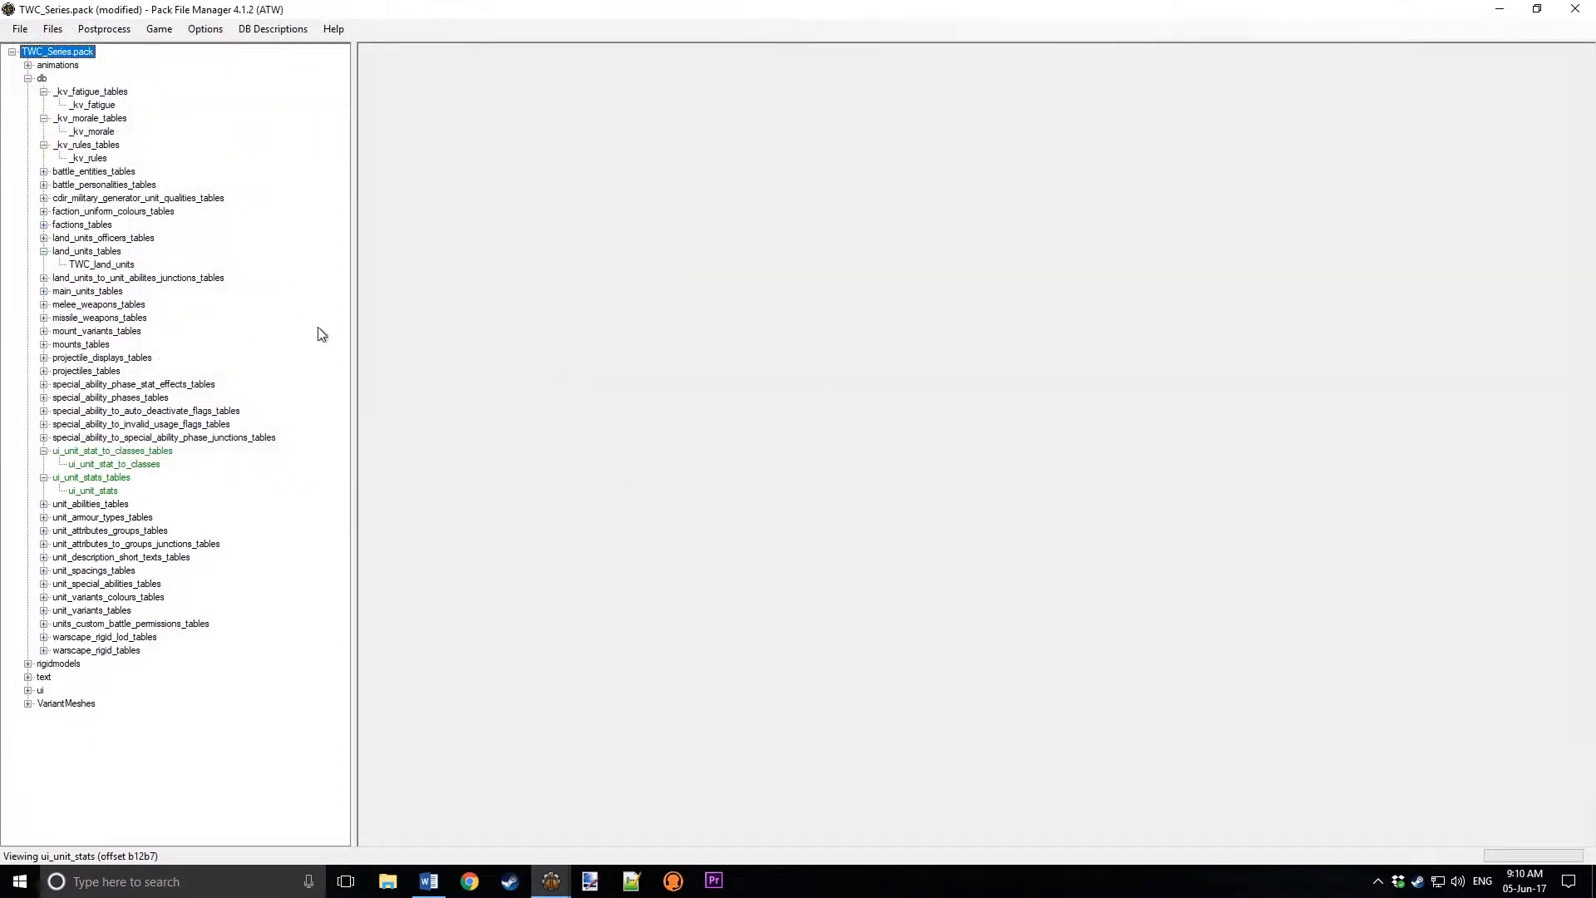
Step: Reopen the ui_unit_stats table and sort its rows by sort_order
{"action": "left_click", "coordinate": [98, 492]}
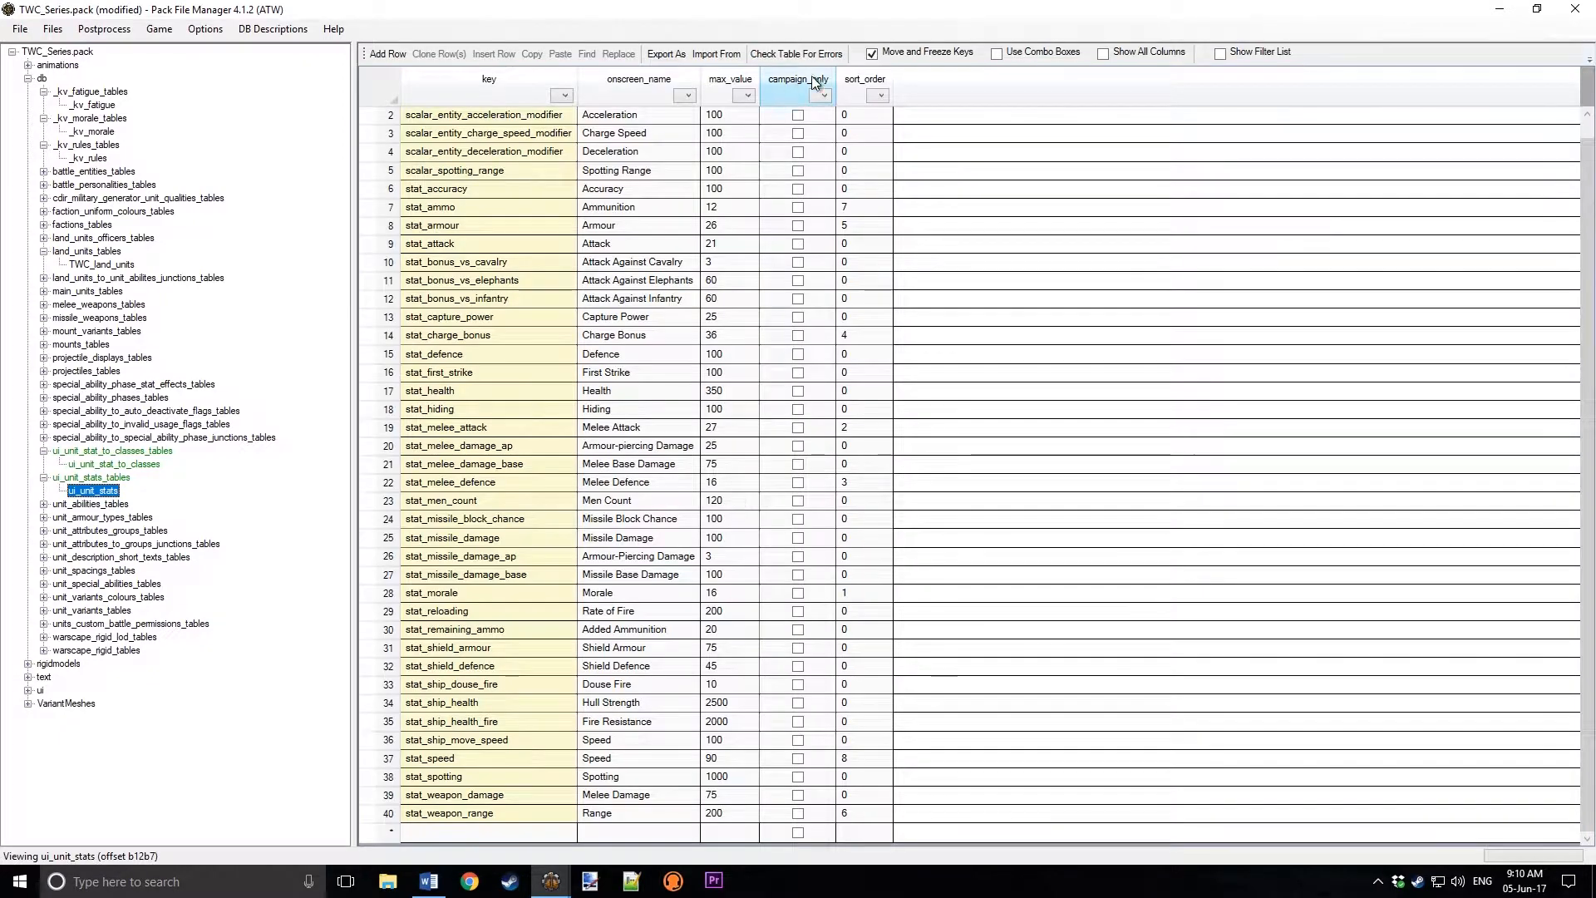
{"action": "left_click", "coordinate": [861, 77]}
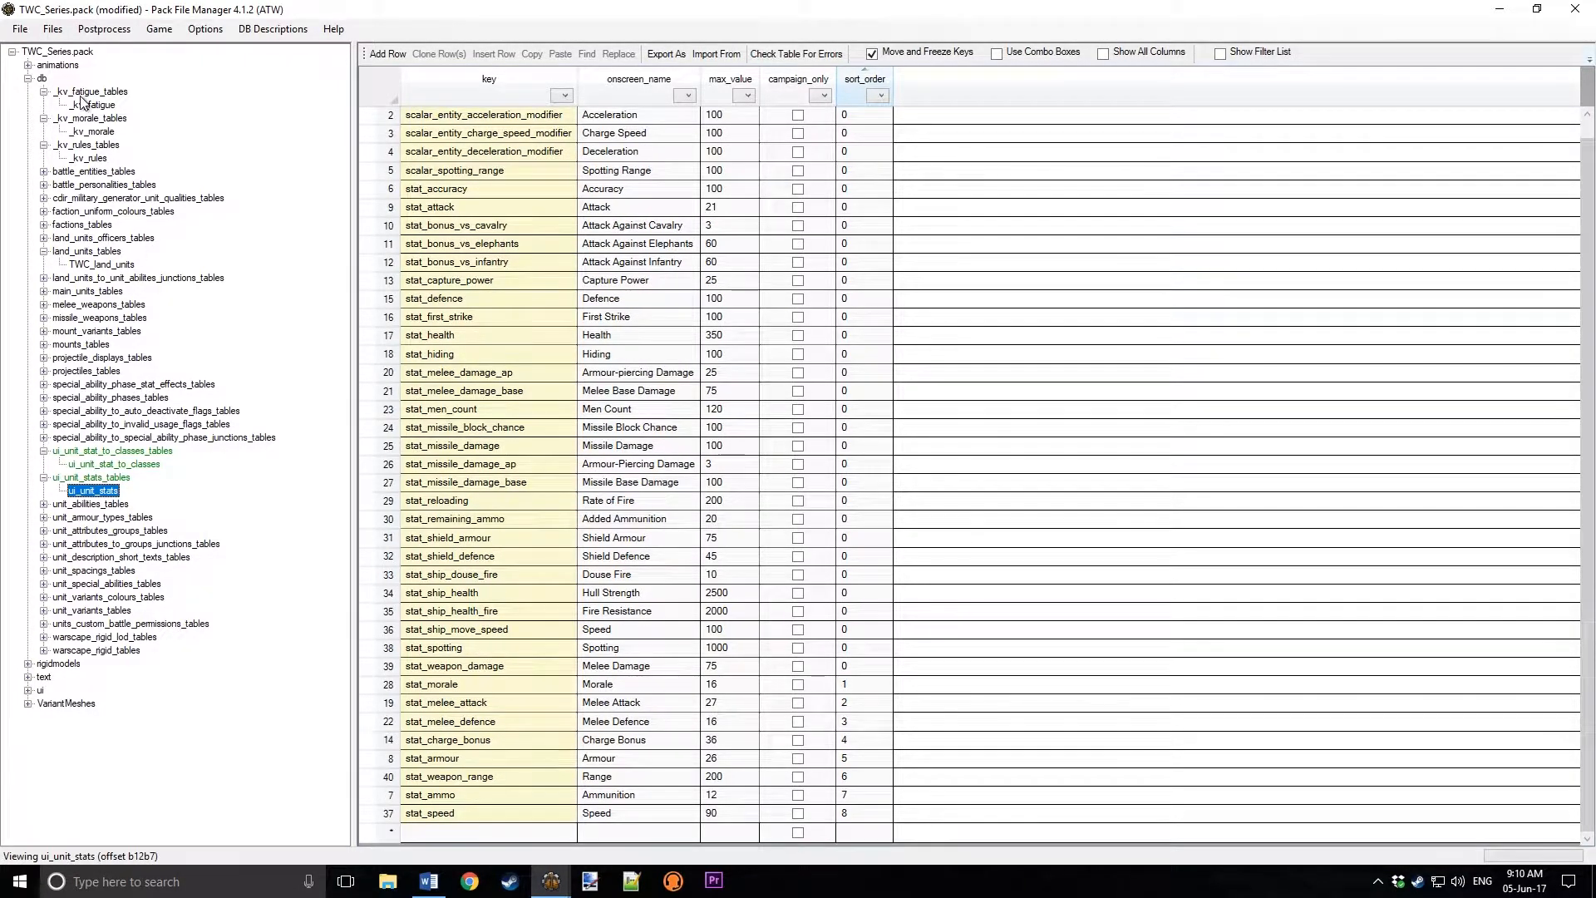
Step: Start adding files from another pack to TWC_Series.pack, choosing rom_data.pack in the Mods folder as the source
{"action": "left_click", "coordinate": [20, 29]}
{"action": "mouse_move", "coordinate": [108, 62]}
{"action": "left_click", "coordinate": [186, 64]}
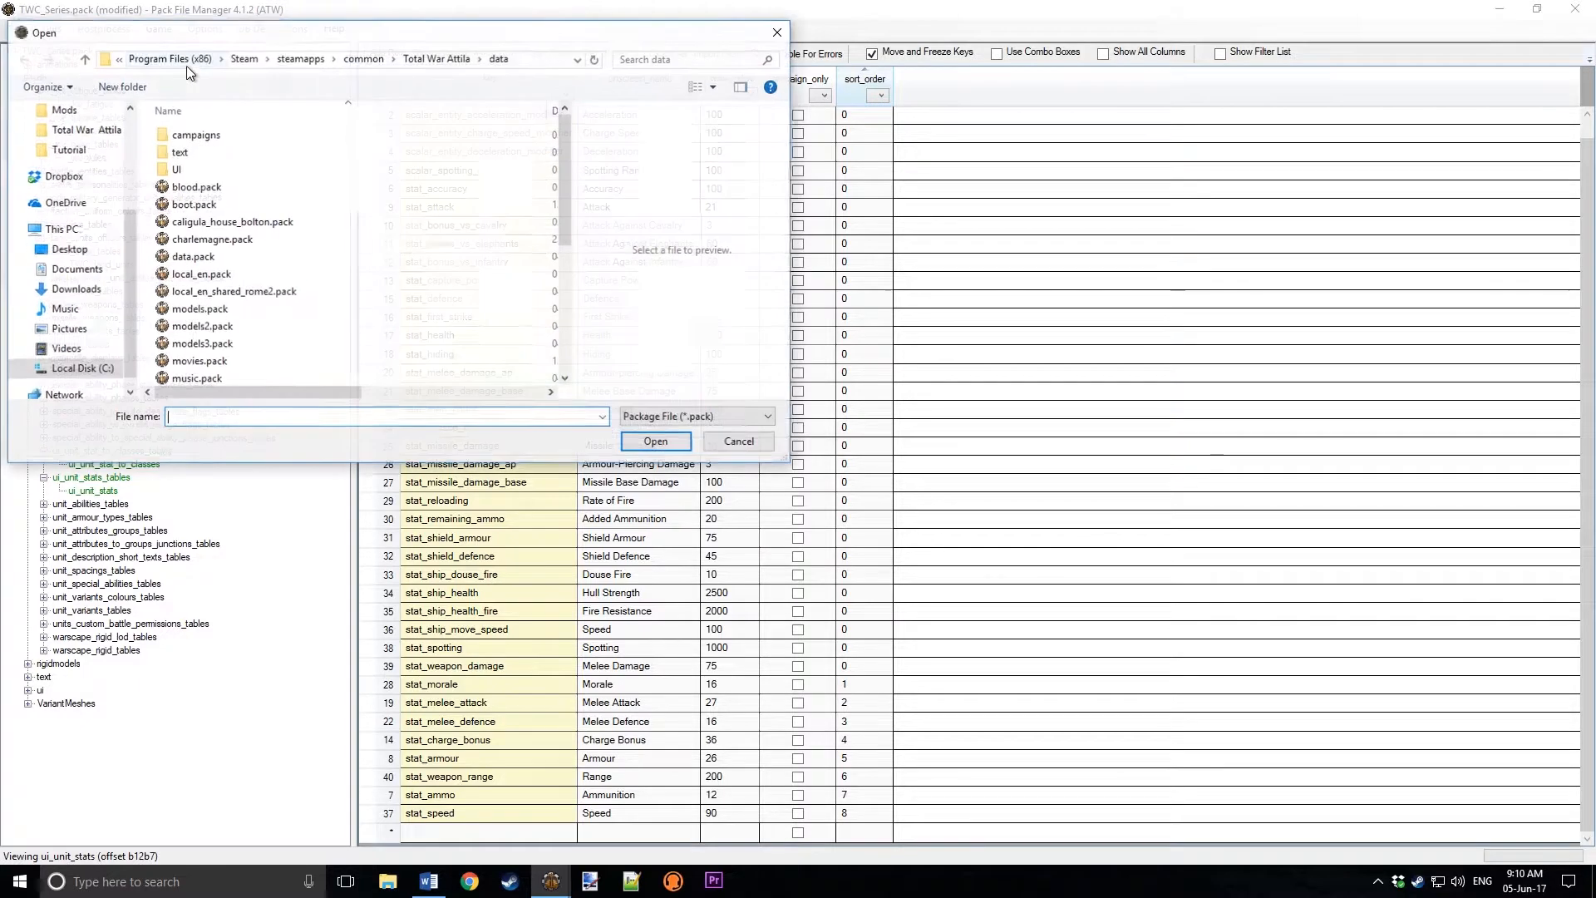
{"action": "scroll", "coordinate": [370, 227], "scroll_direction": "down", "scroll_amount": 5}
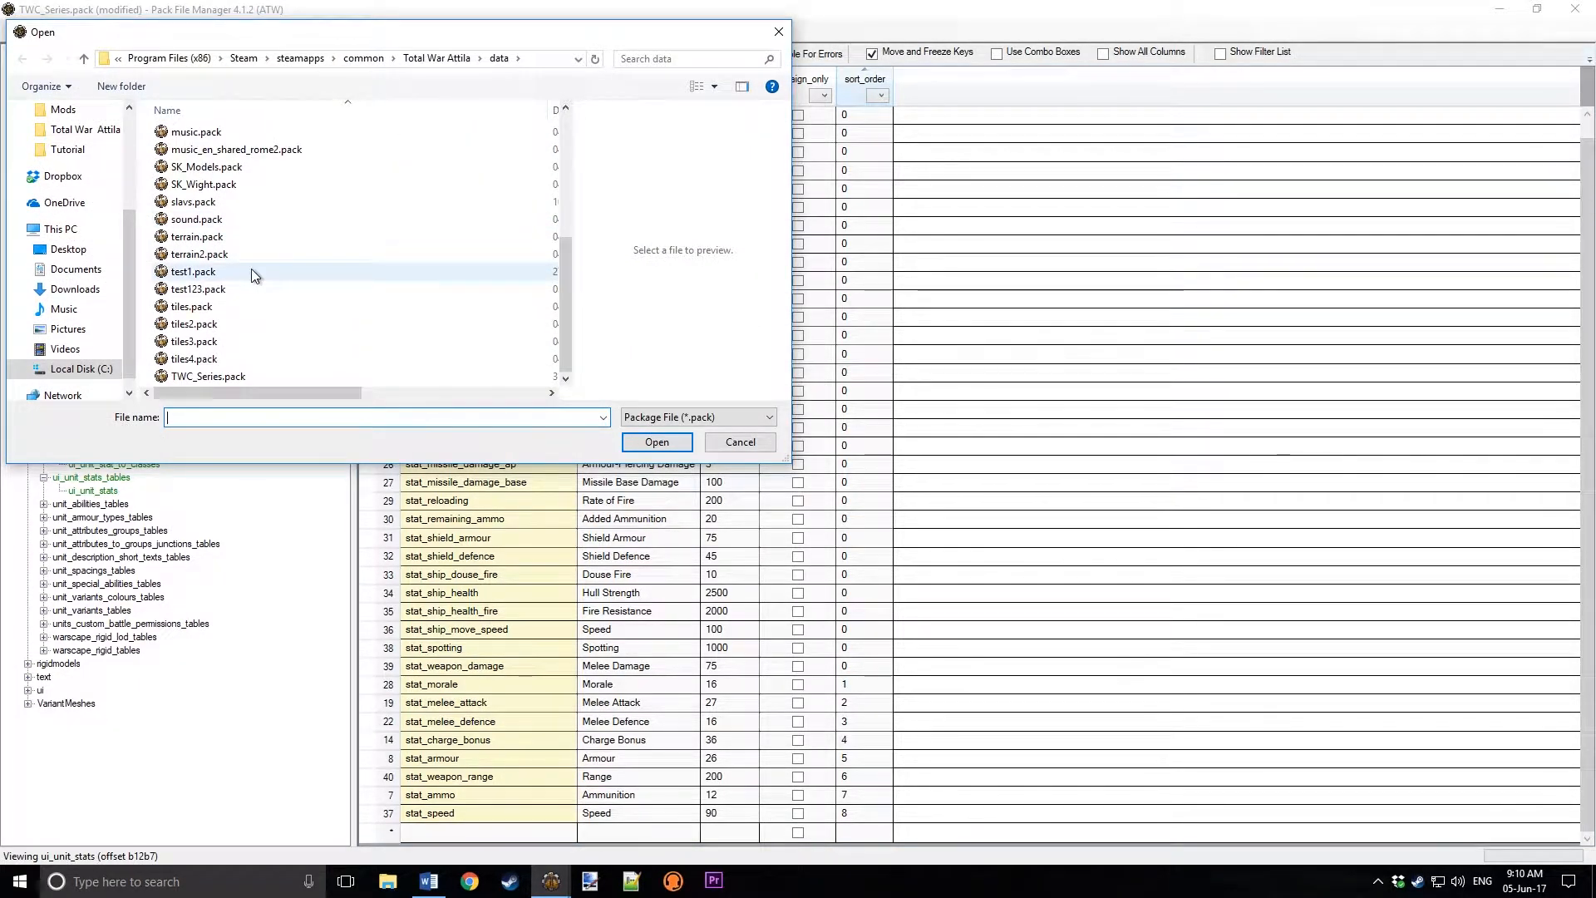
{"action": "scroll", "coordinate": [251, 271], "scroll_direction": "up", "scroll_amount": 4}
{"action": "scroll", "coordinate": [233, 307], "scroll_direction": "up", "scroll_amount": 2}
{"action": "scroll", "coordinate": [58, 217], "scroll_direction": "up", "scroll_amount": 2}
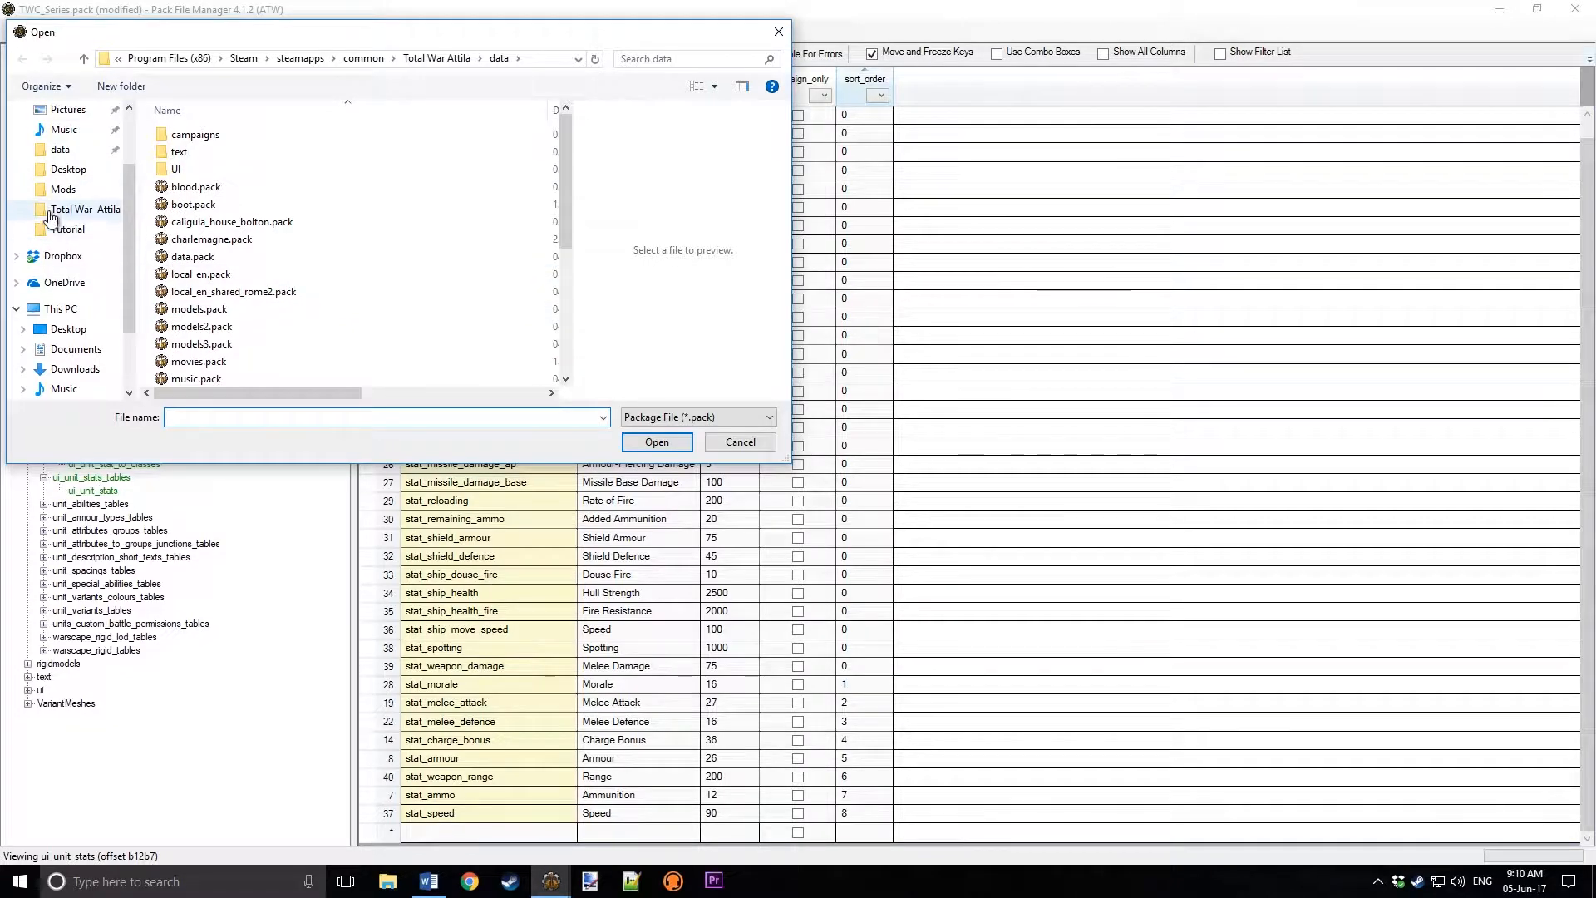
{"action": "left_click", "coordinate": [64, 189]}
{"action": "scroll", "coordinate": [328, 251], "scroll_direction": "down", "scroll_amount": 1}
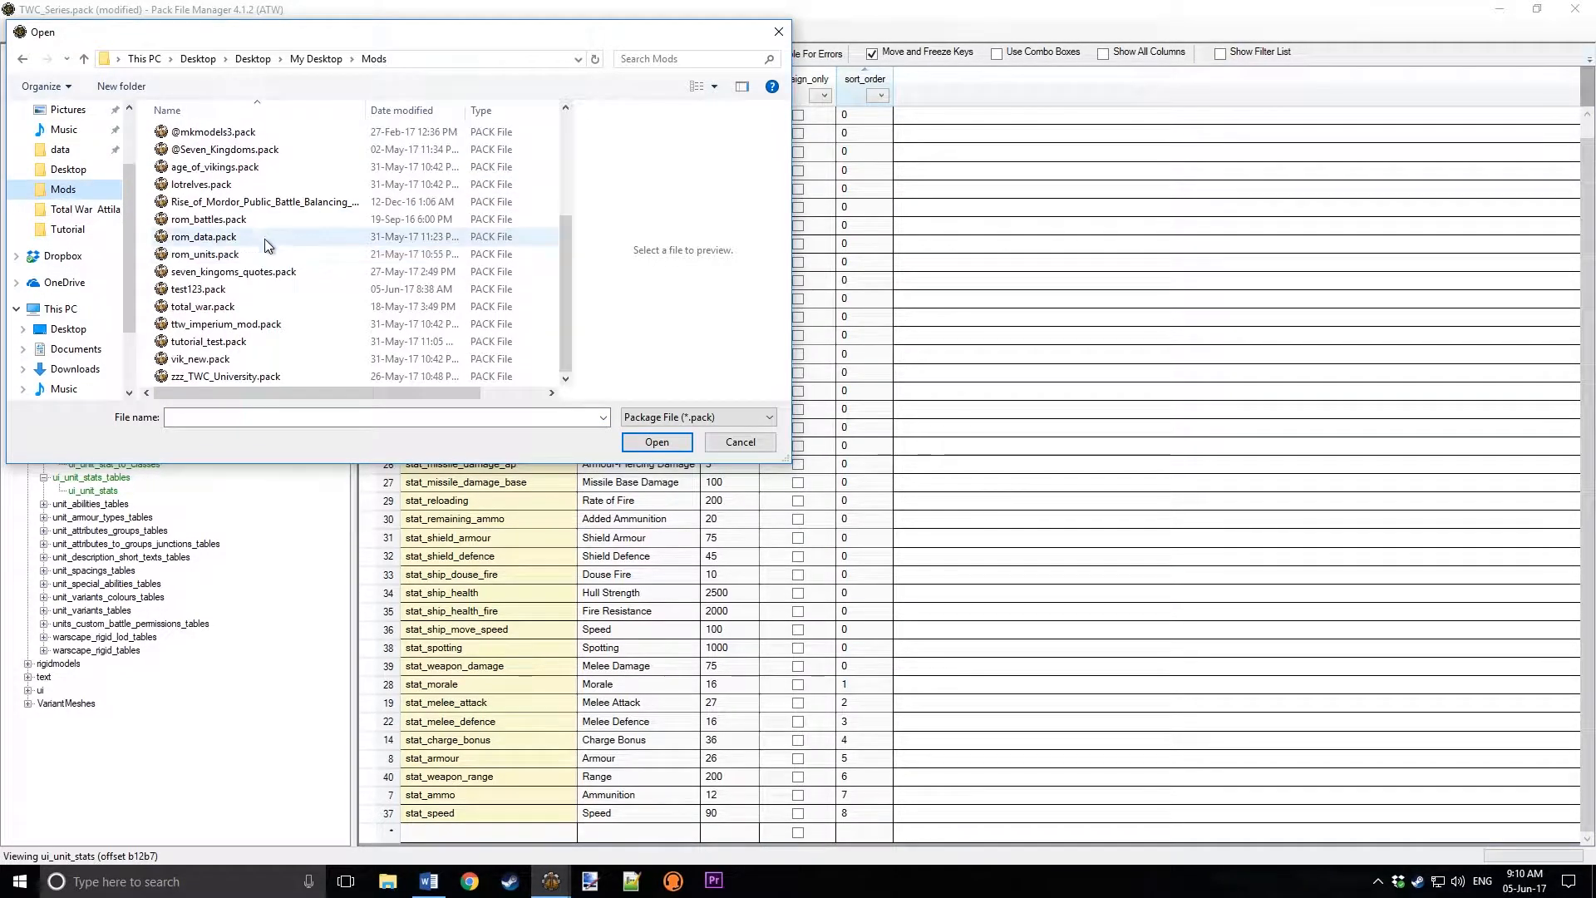
{"action": "double_click", "coordinate": [203, 237]}
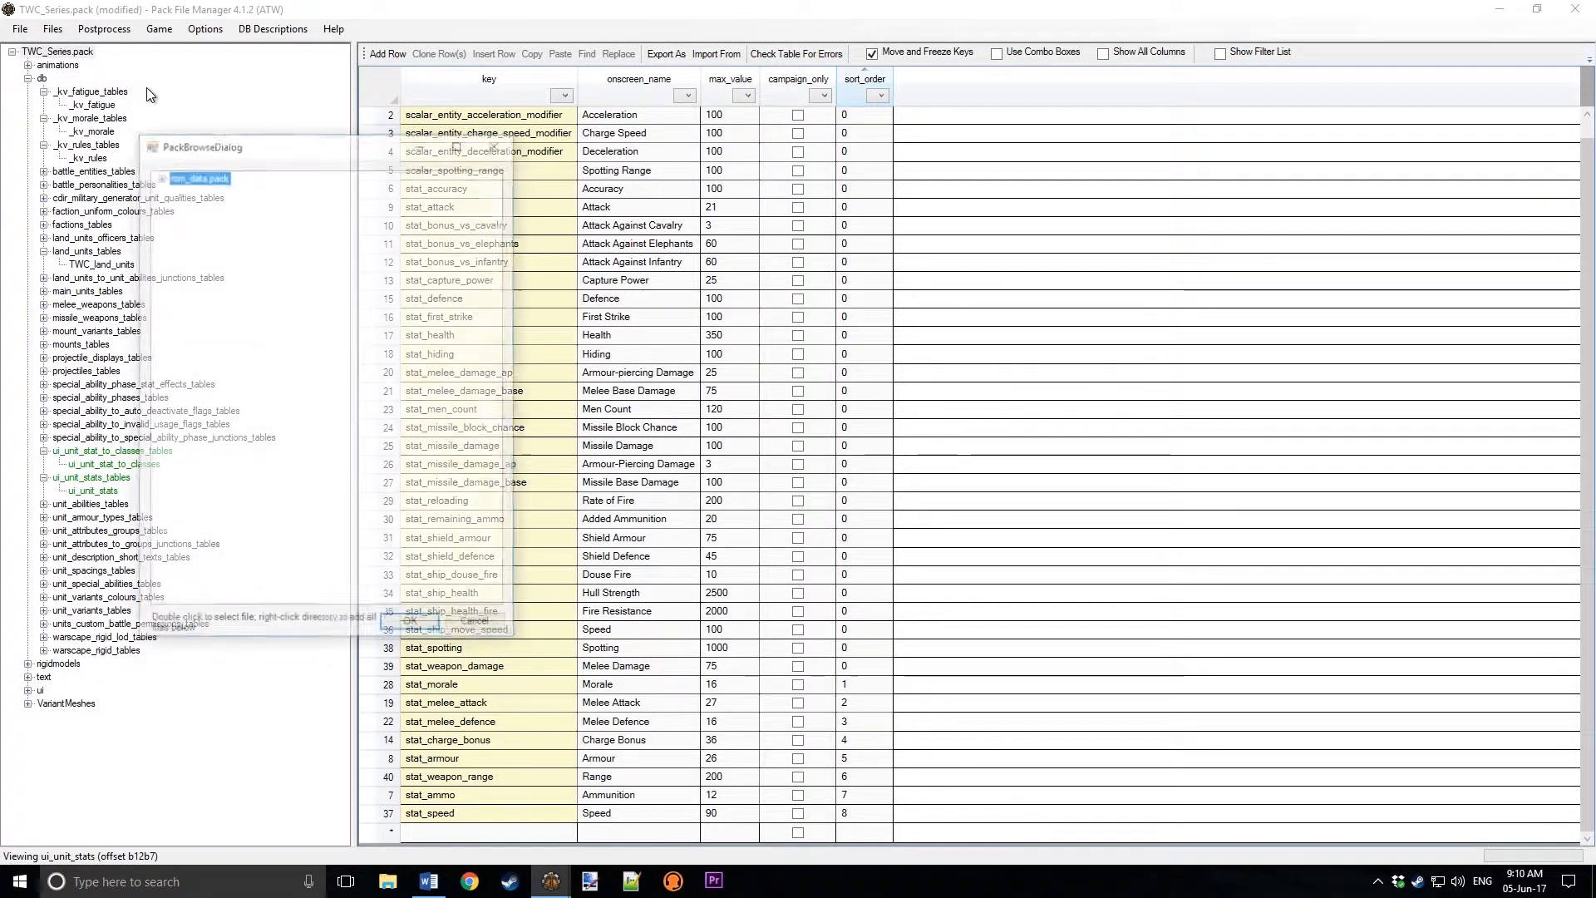
Step: Import ui_unit_bullet_point_enums_tables and ui_unit_bullet_points_generations_tables from the db folder of rom_data.pack
{"action": "left_click", "coordinate": [163, 179]}
{"action": "left_click", "coordinate": [175, 205]}
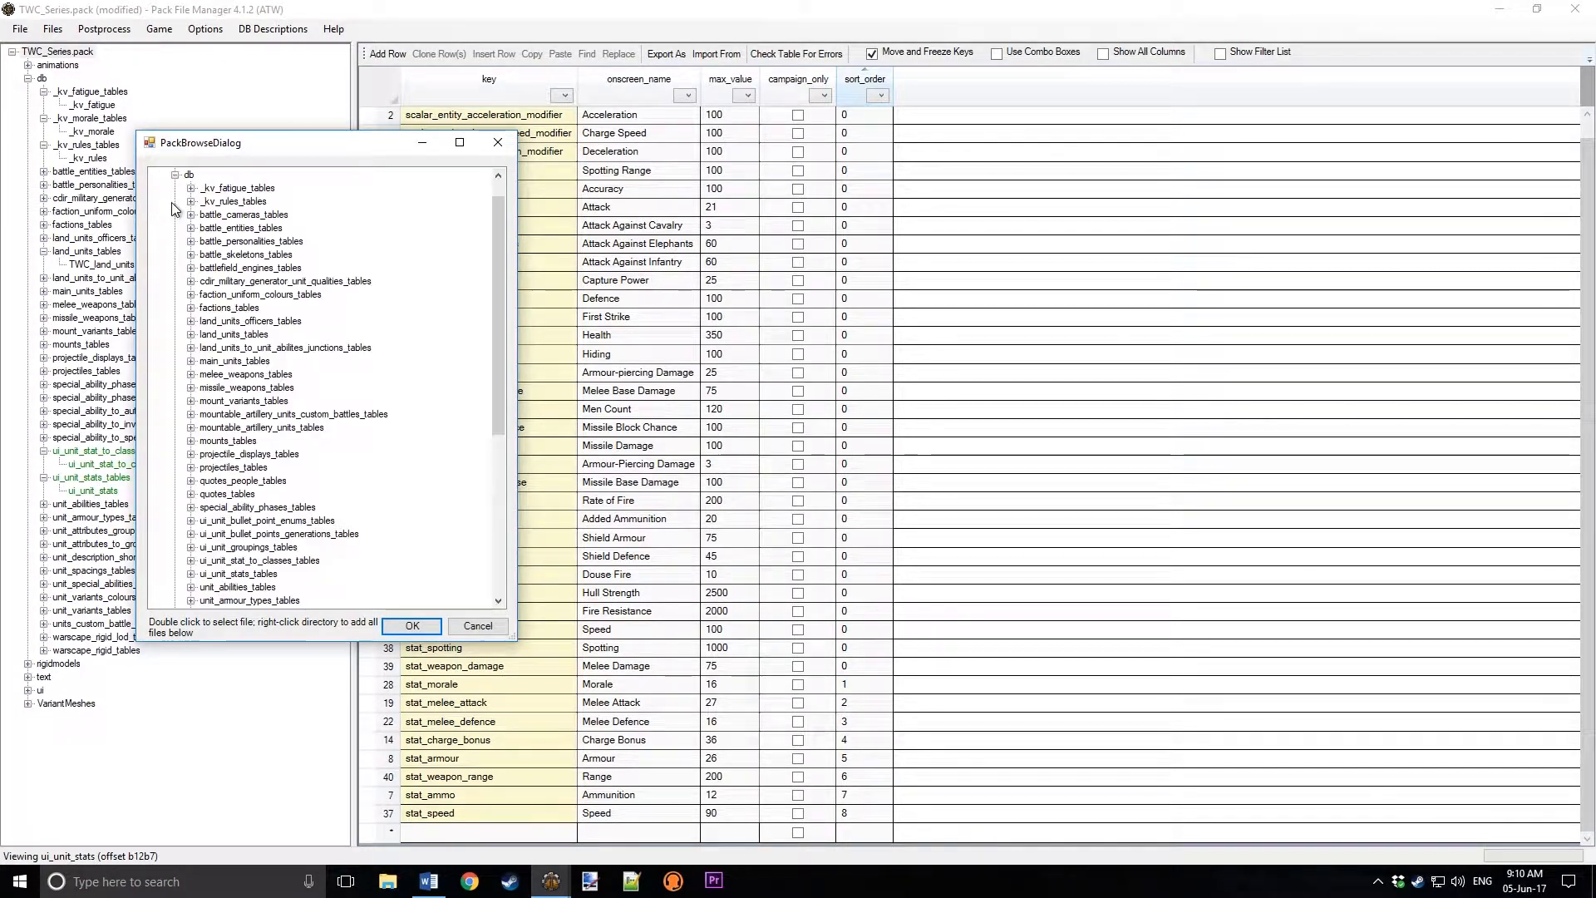
{"action": "scroll", "coordinate": [174, 208], "scroll_direction": "down", "scroll_amount": 3}
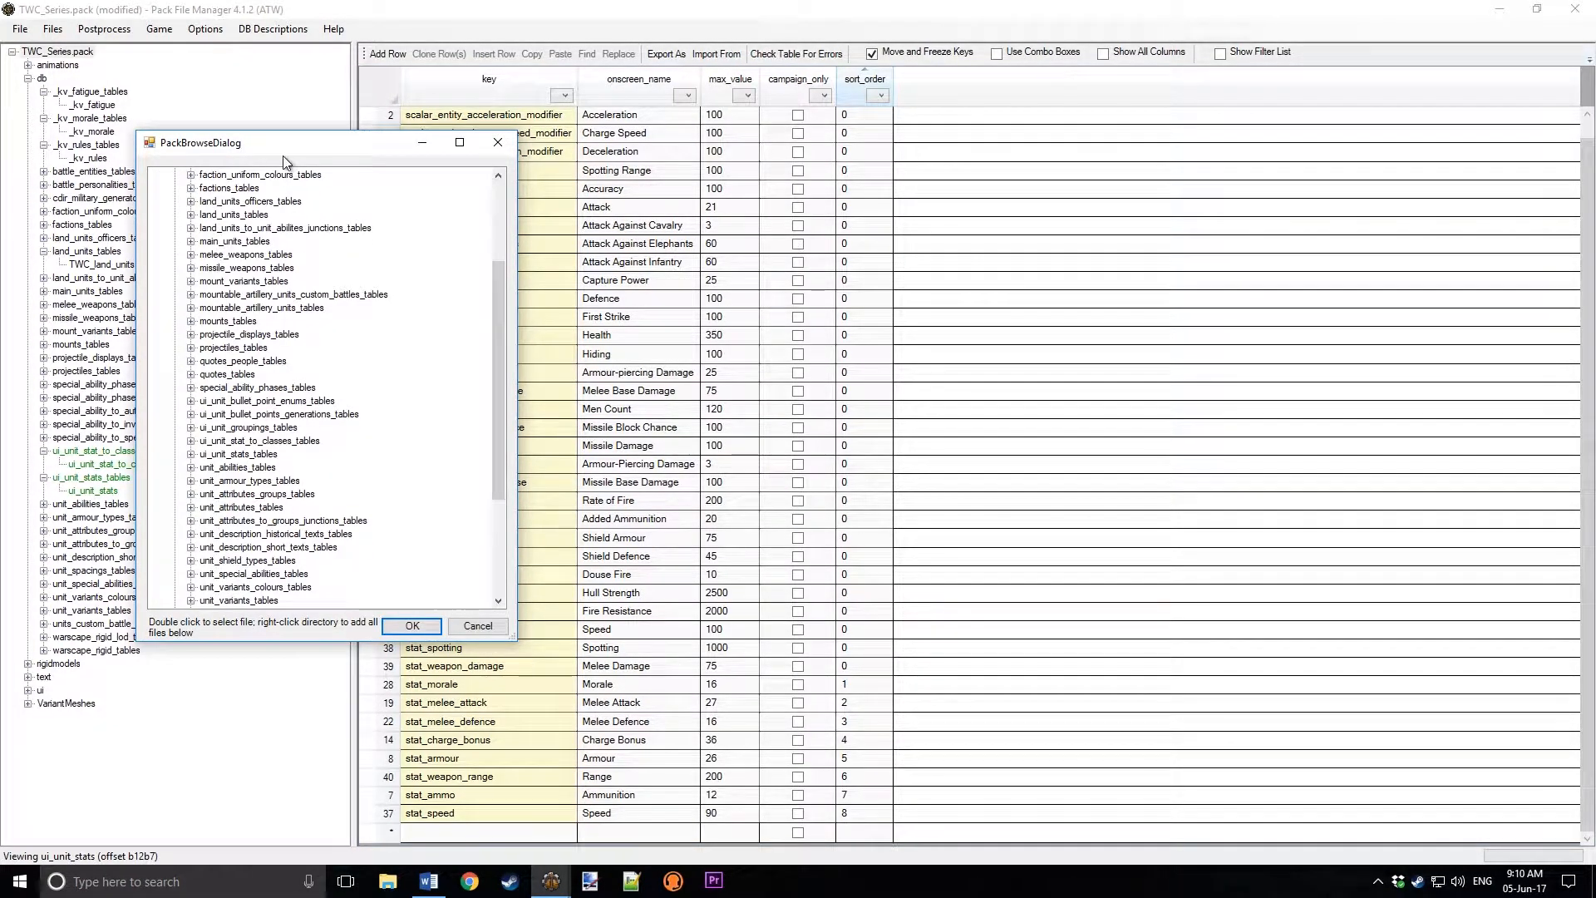
{"action": "left_click_drag", "start_coordinate": [283, 156], "coordinate": [539, 180]}
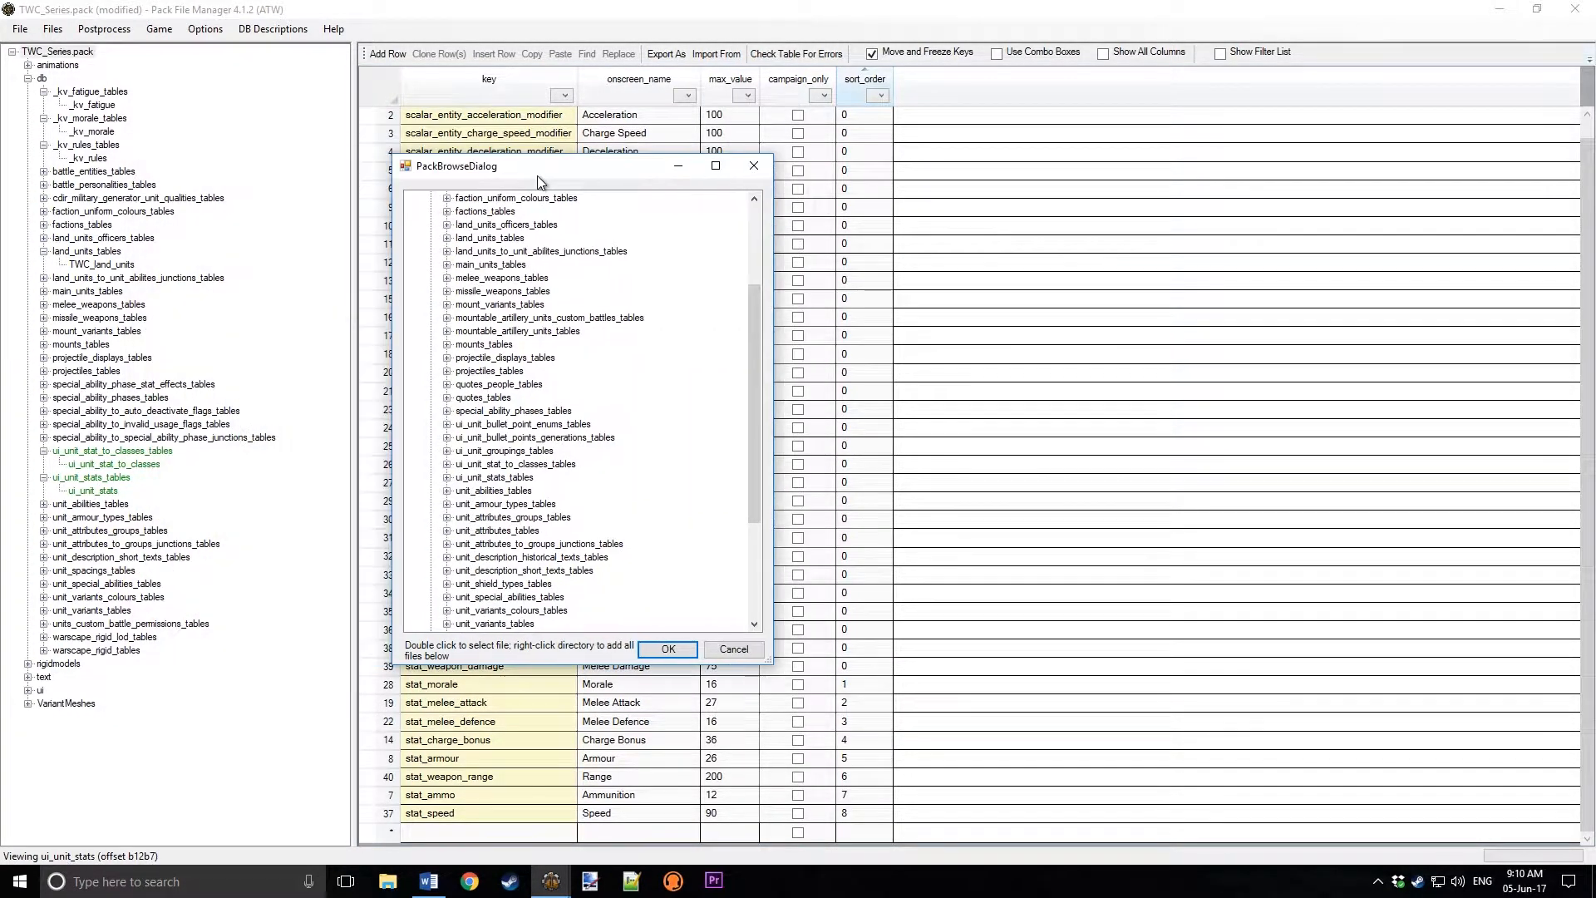
{"action": "left_click", "coordinate": [590, 425]}
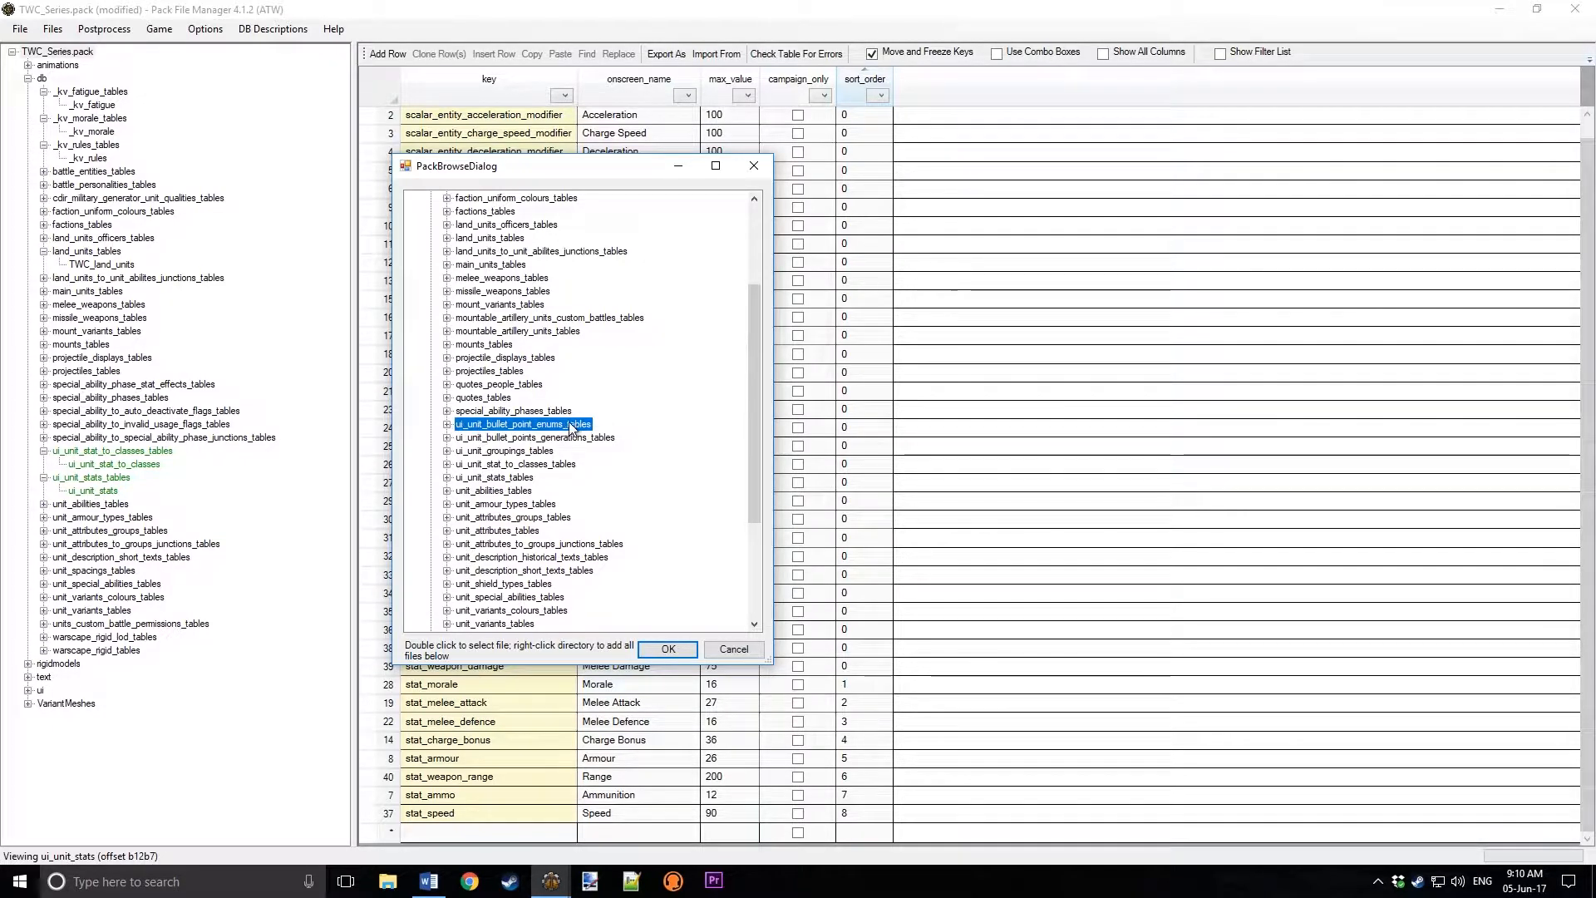
{"action": "right_click", "coordinate": [572, 427]}
{"action": "left_click", "coordinate": [574, 438]}
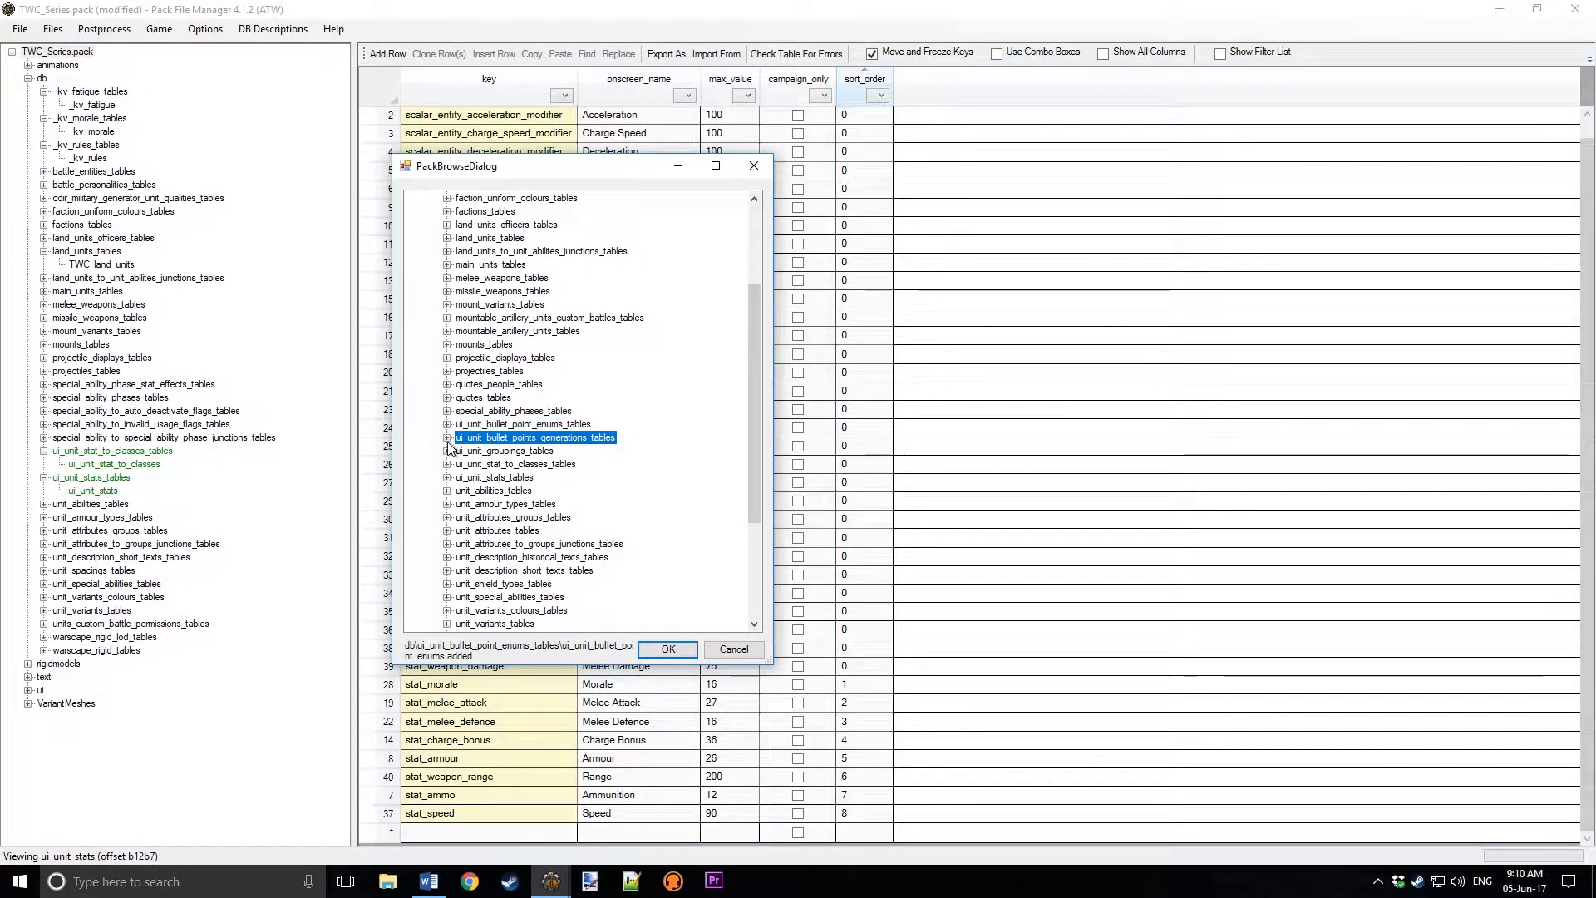
{"action": "right_click", "coordinate": [545, 439]}
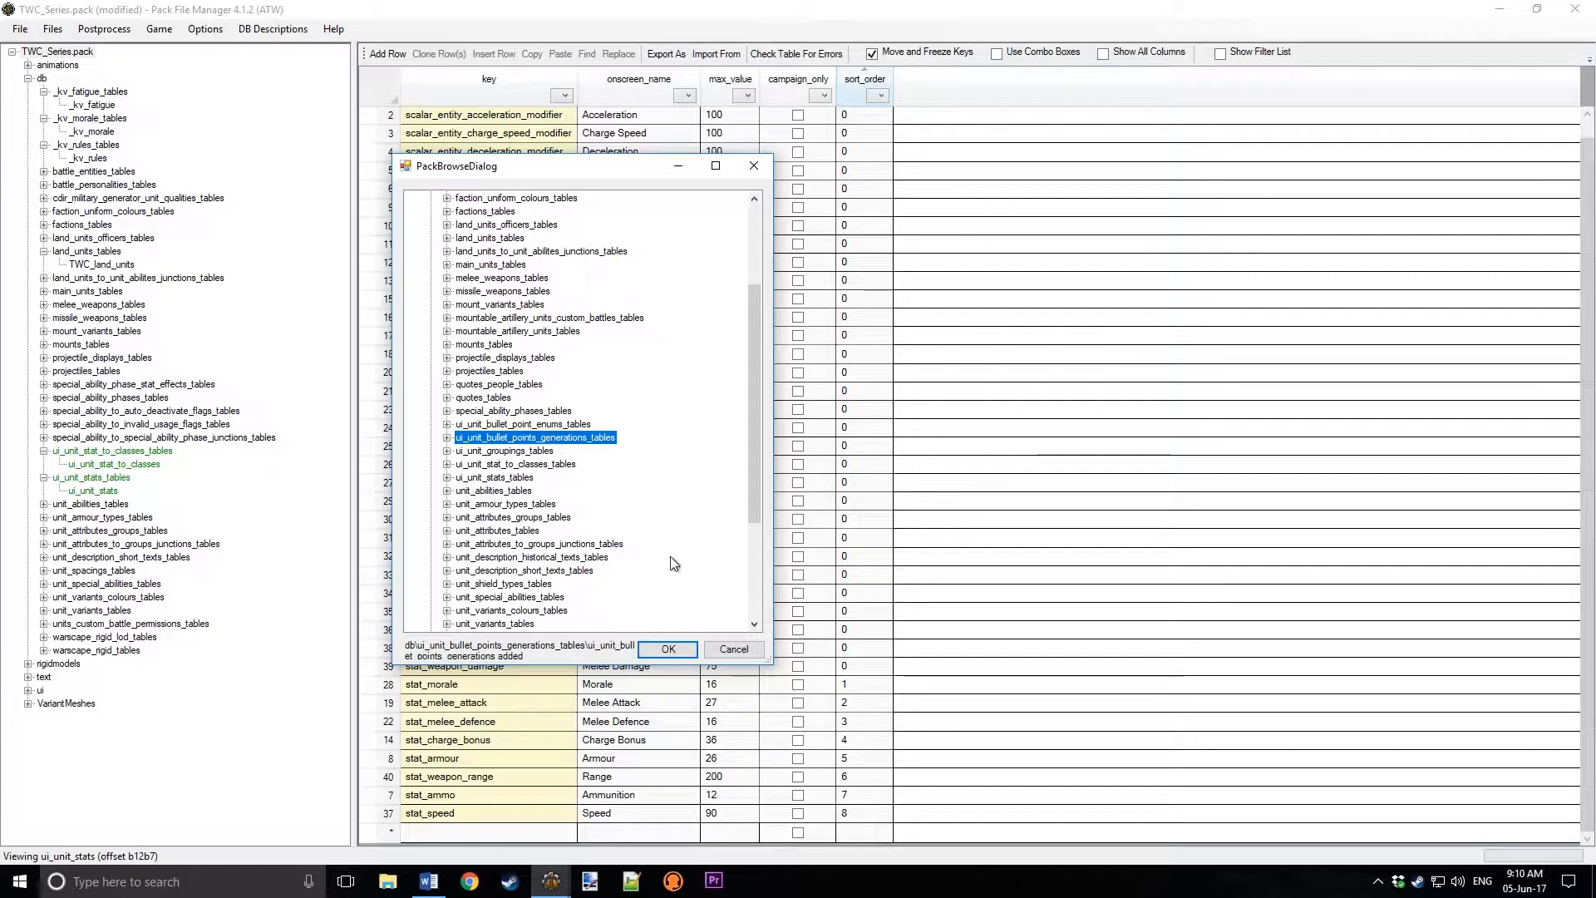
{"action": "left_click", "coordinate": [652, 651]}
Step: Open the imported ui_unit_bullet_point_enums table and sort its rows by sort_order
{"action": "left_click", "coordinate": [121, 467]}
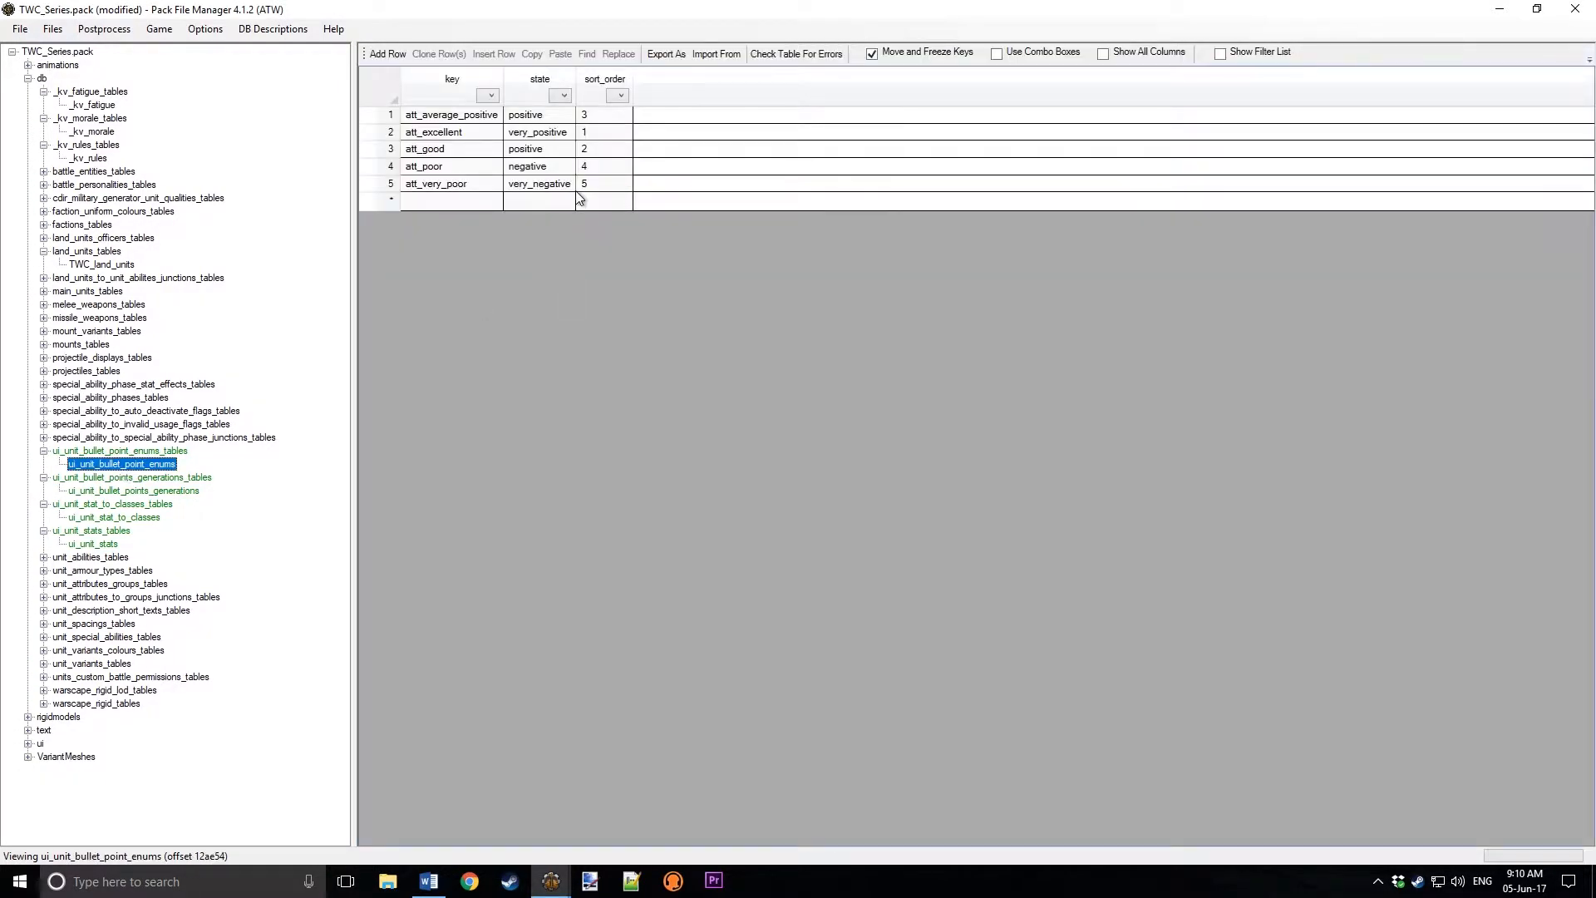
{"action": "left_click", "coordinate": [600, 83]}
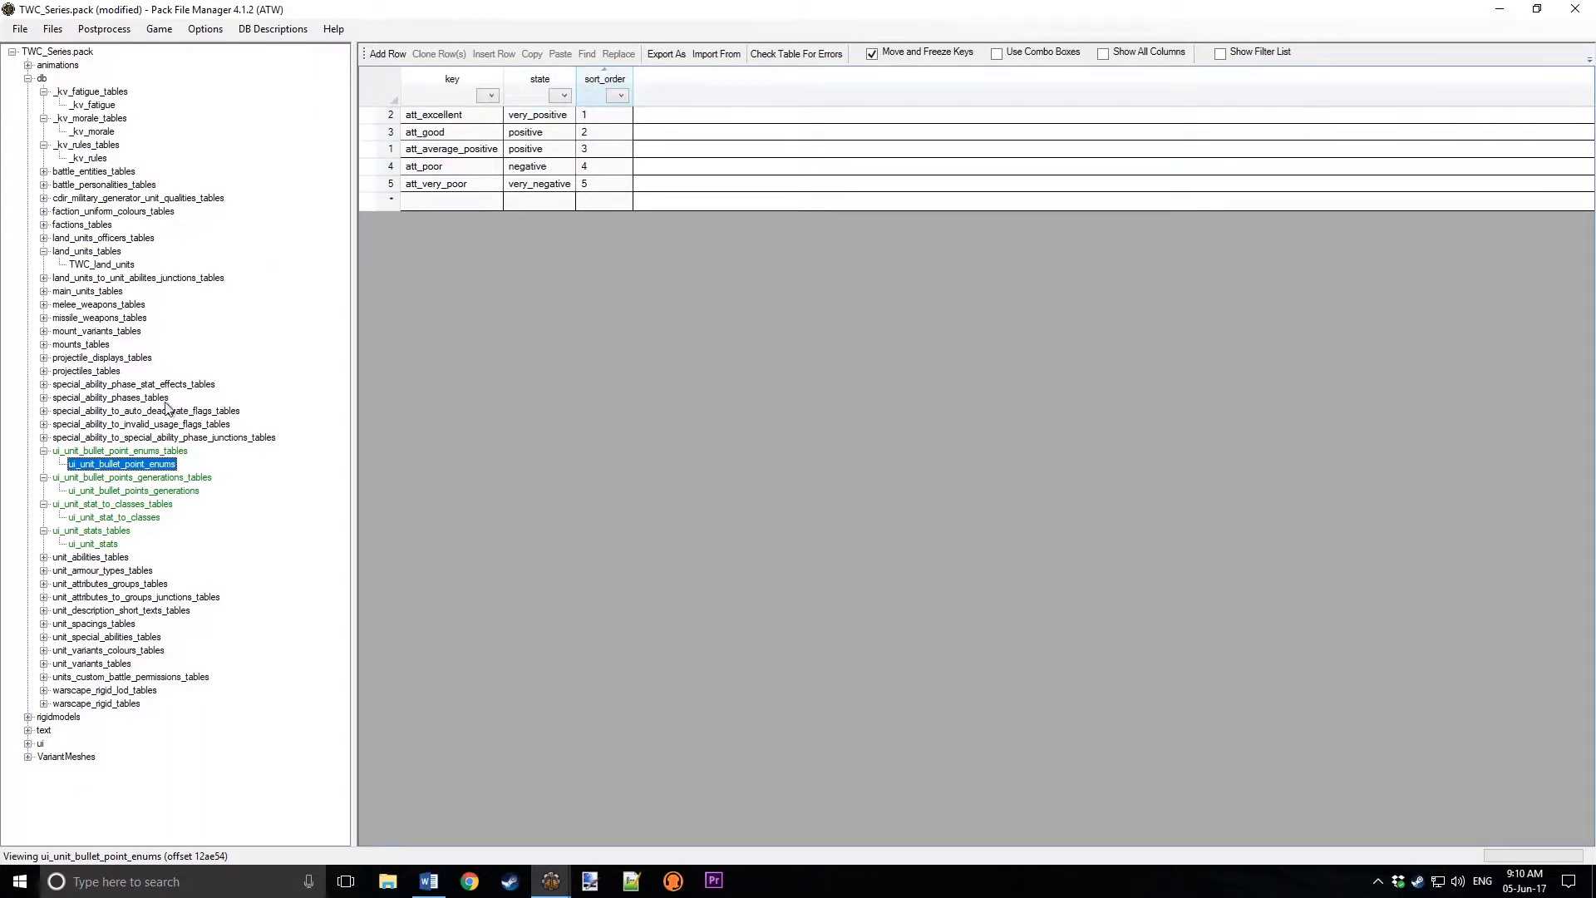
Step: Open the game's data.pack in the rom_data.pack window, and place the TWC_Series.pack window beside it
{"action": "mouse_move", "coordinate": [551, 880]}
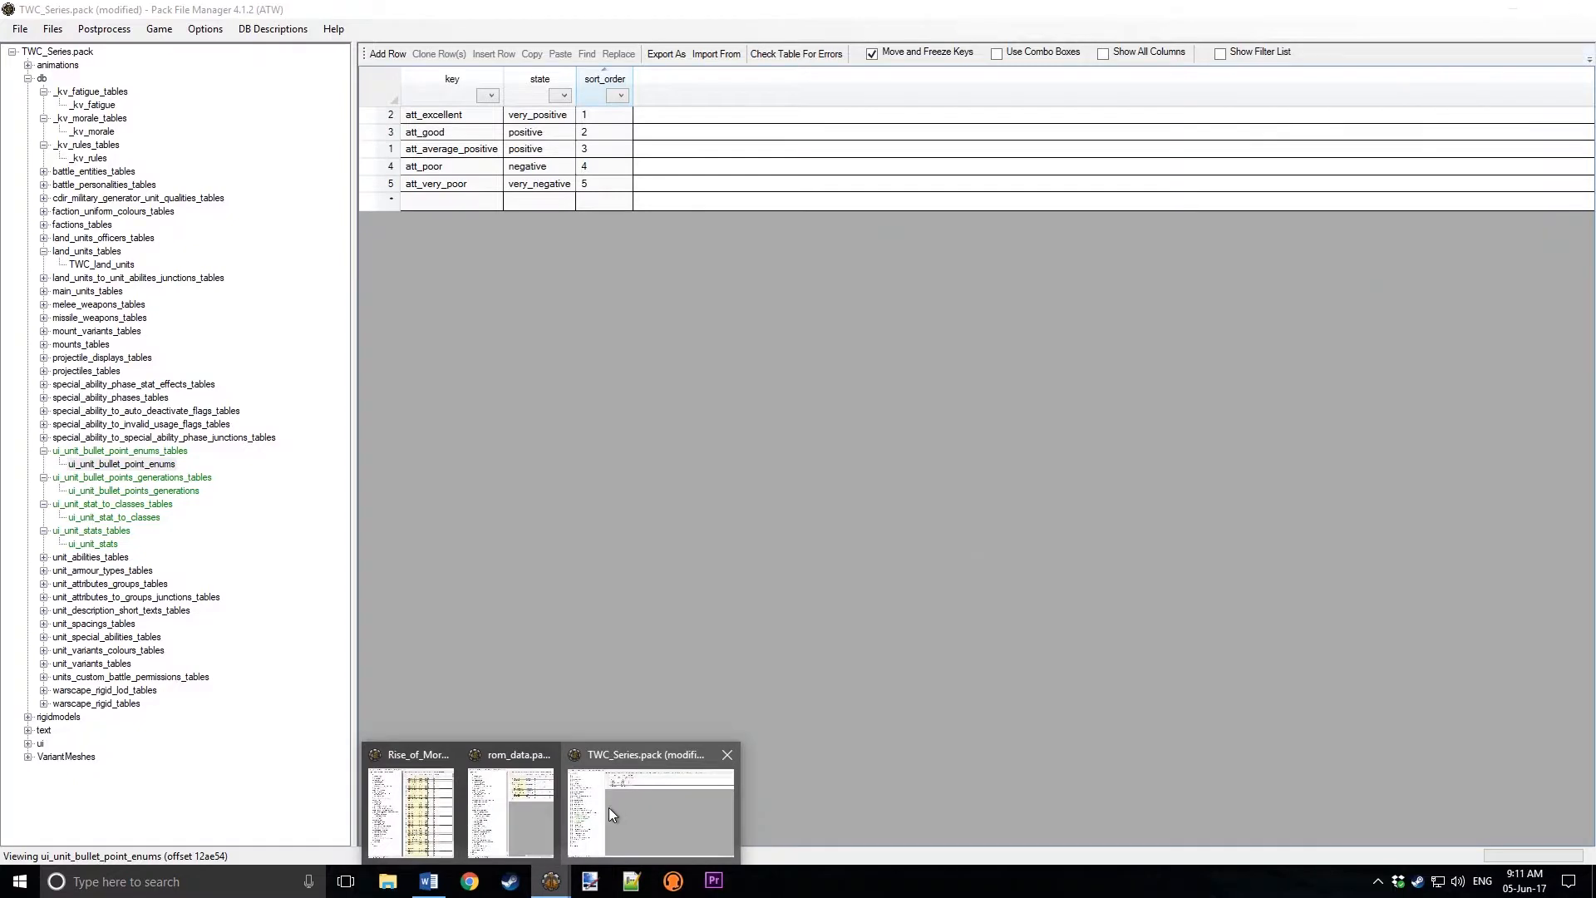
{"action": "left_click", "coordinate": [518, 821]}
{"action": "left_click", "coordinate": [811, 58]}
{"action": "left_click", "coordinate": [819, 35]}
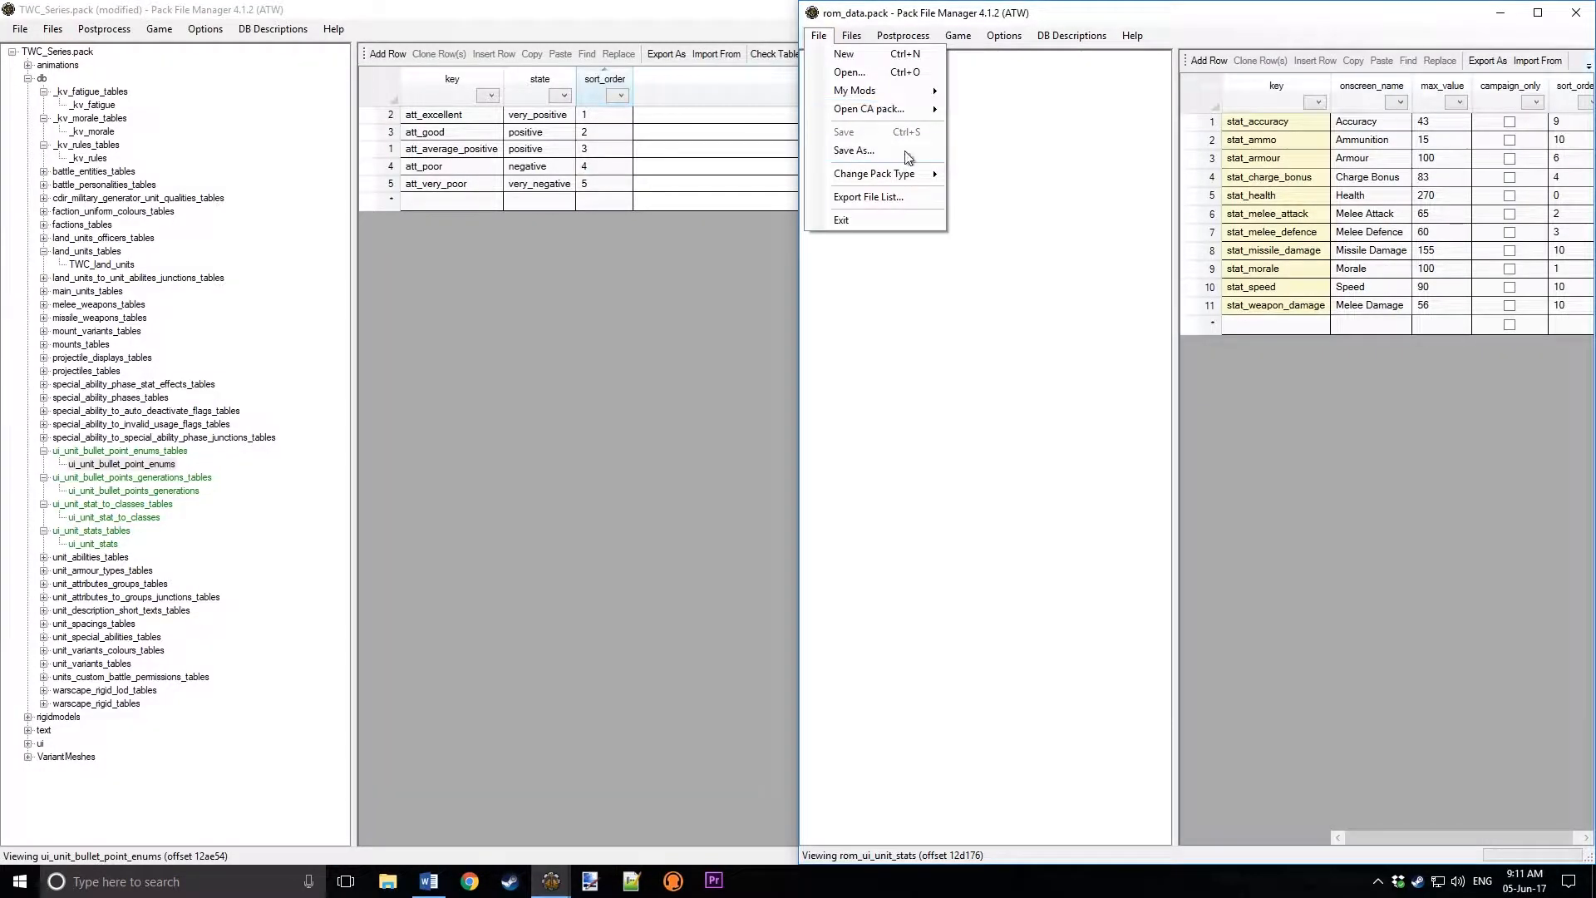
{"action": "mouse_move", "coordinate": [886, 110]}
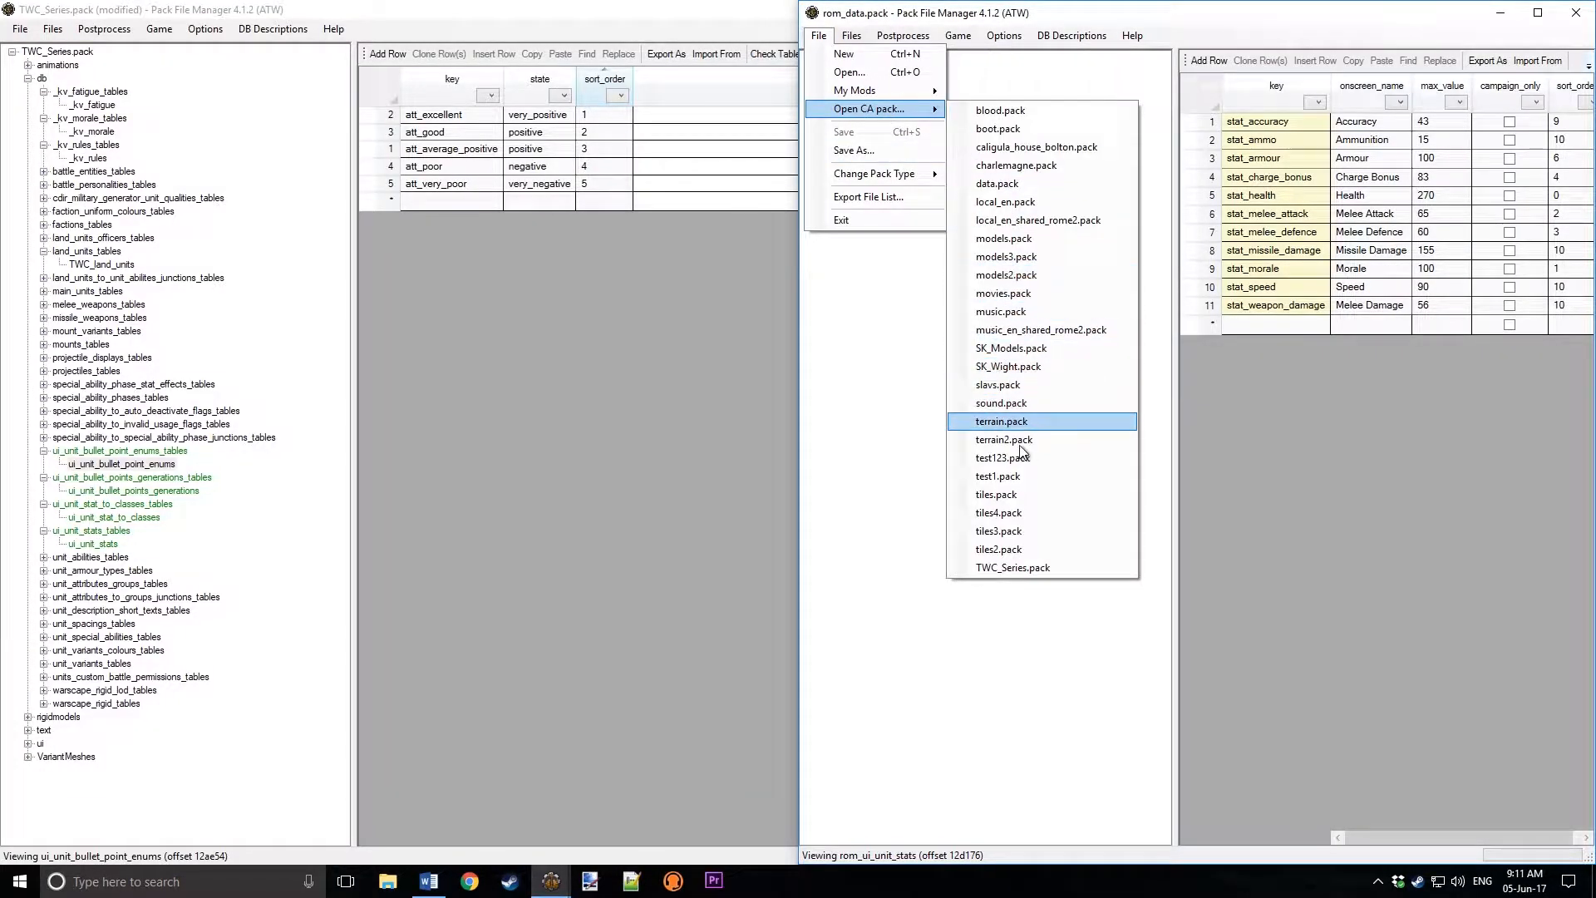
{"action": "left_click", "coordinate": [1003, 184]}
{"action": "double_click", "coordinate": [506, 8]}
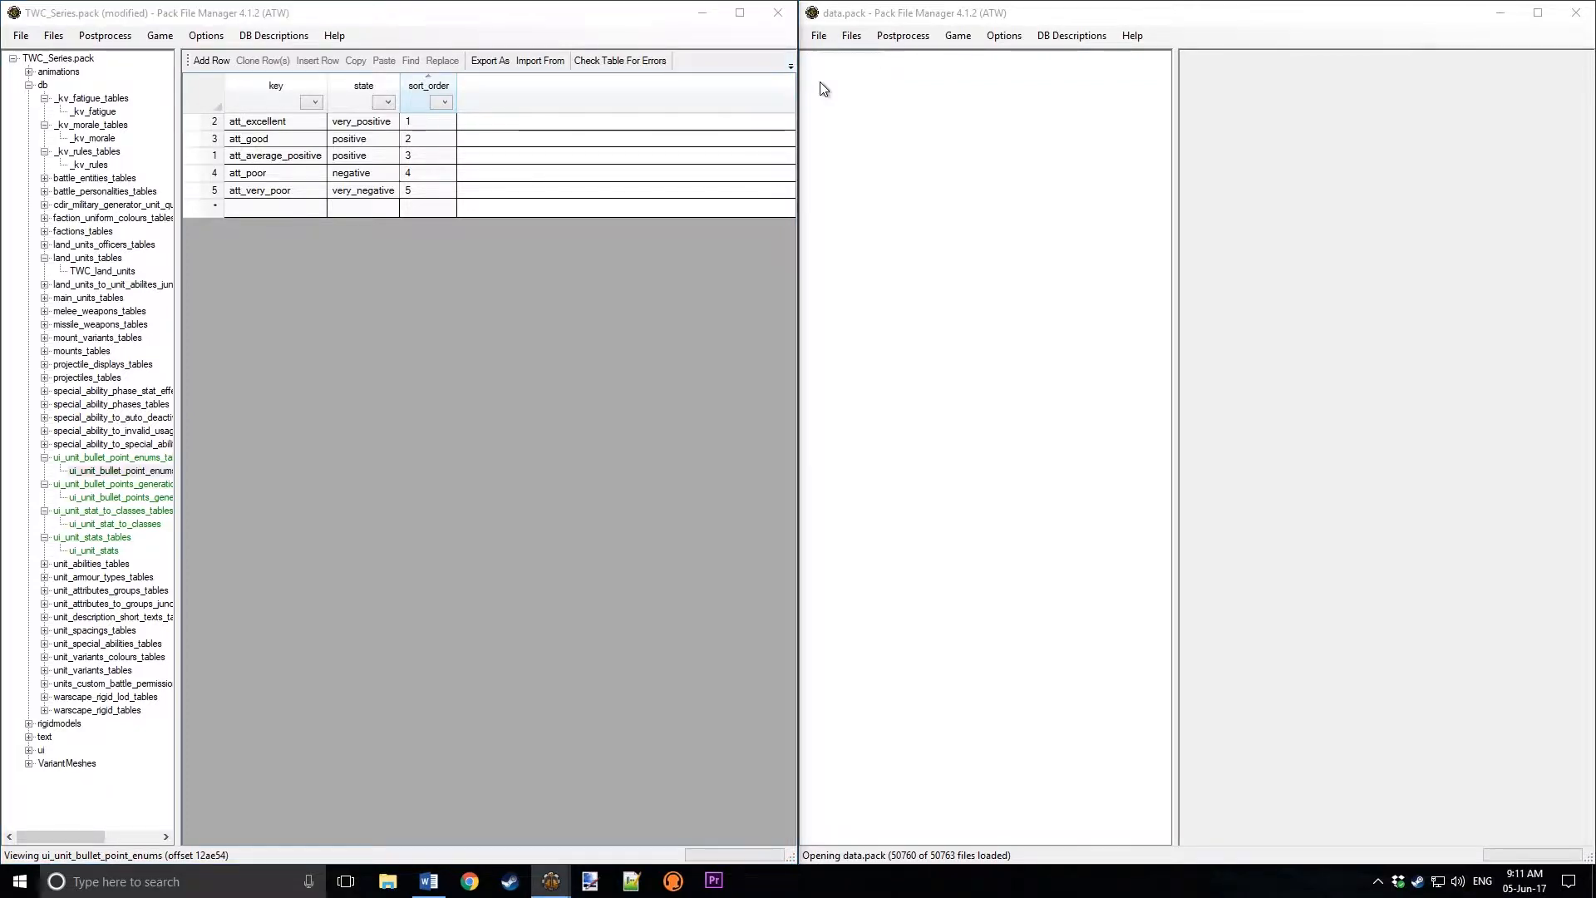
Step: Open ui_unit_bullet_point_enums in data.pack, sort it by sort_order, and highlight the att_has_grenade row
{"action": "left_click_drag", "start_coordinate": [1159, 106], "coordinate": [1183, 754]}
{"action": "scroll", "coordinate": [856, 307], "scroll_direction": "up", "scroll_amount": 4}
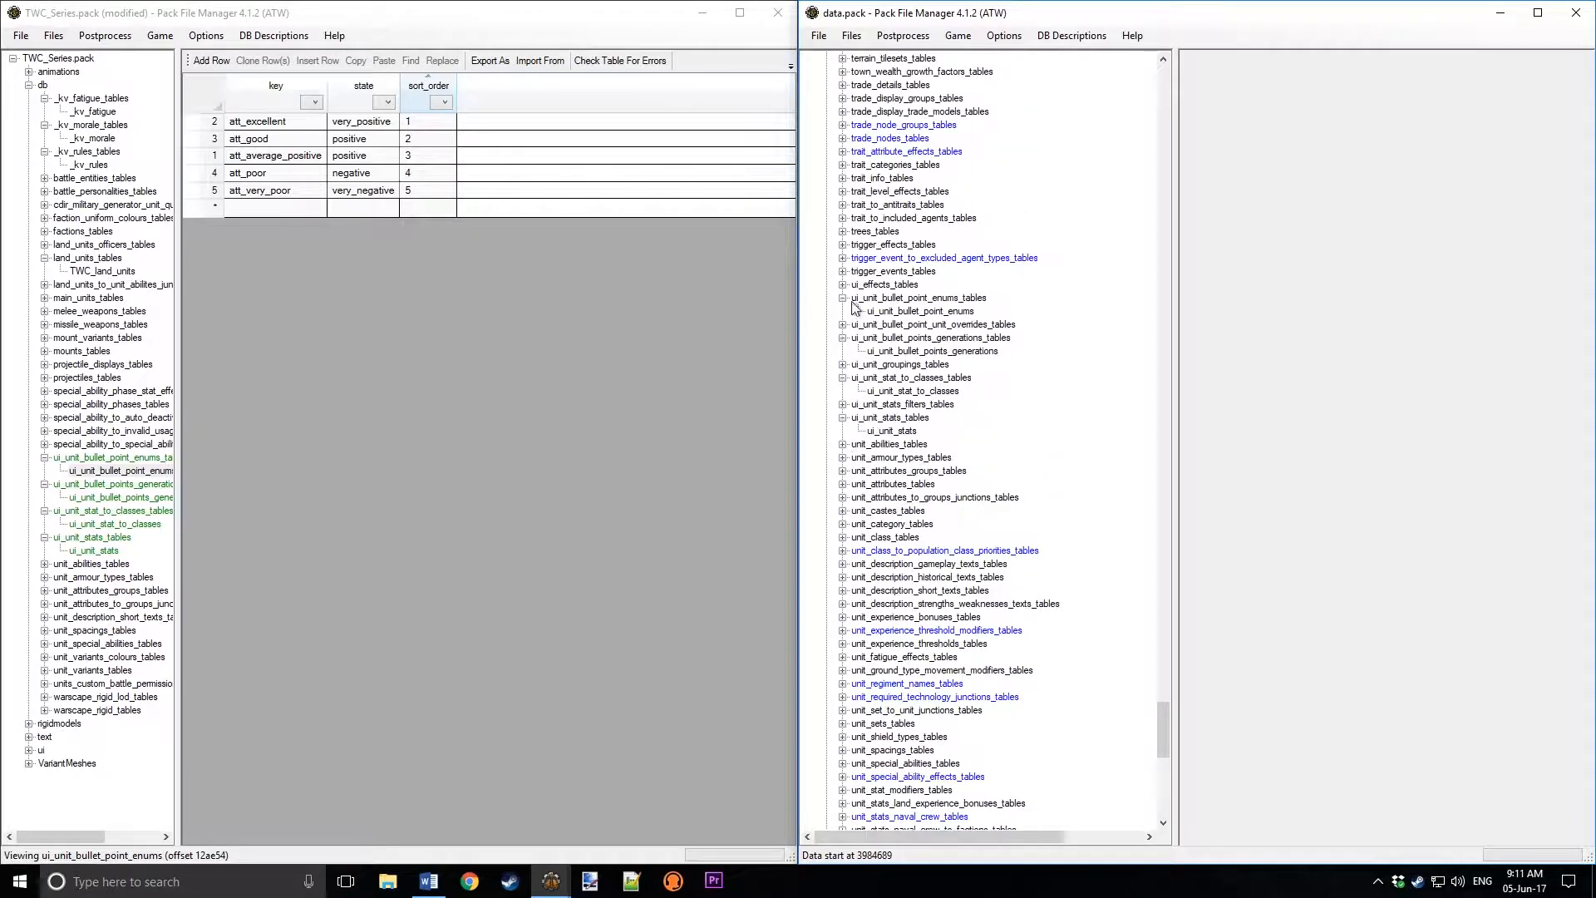
{"action": "left_click", "coordinate": [894, 312]}
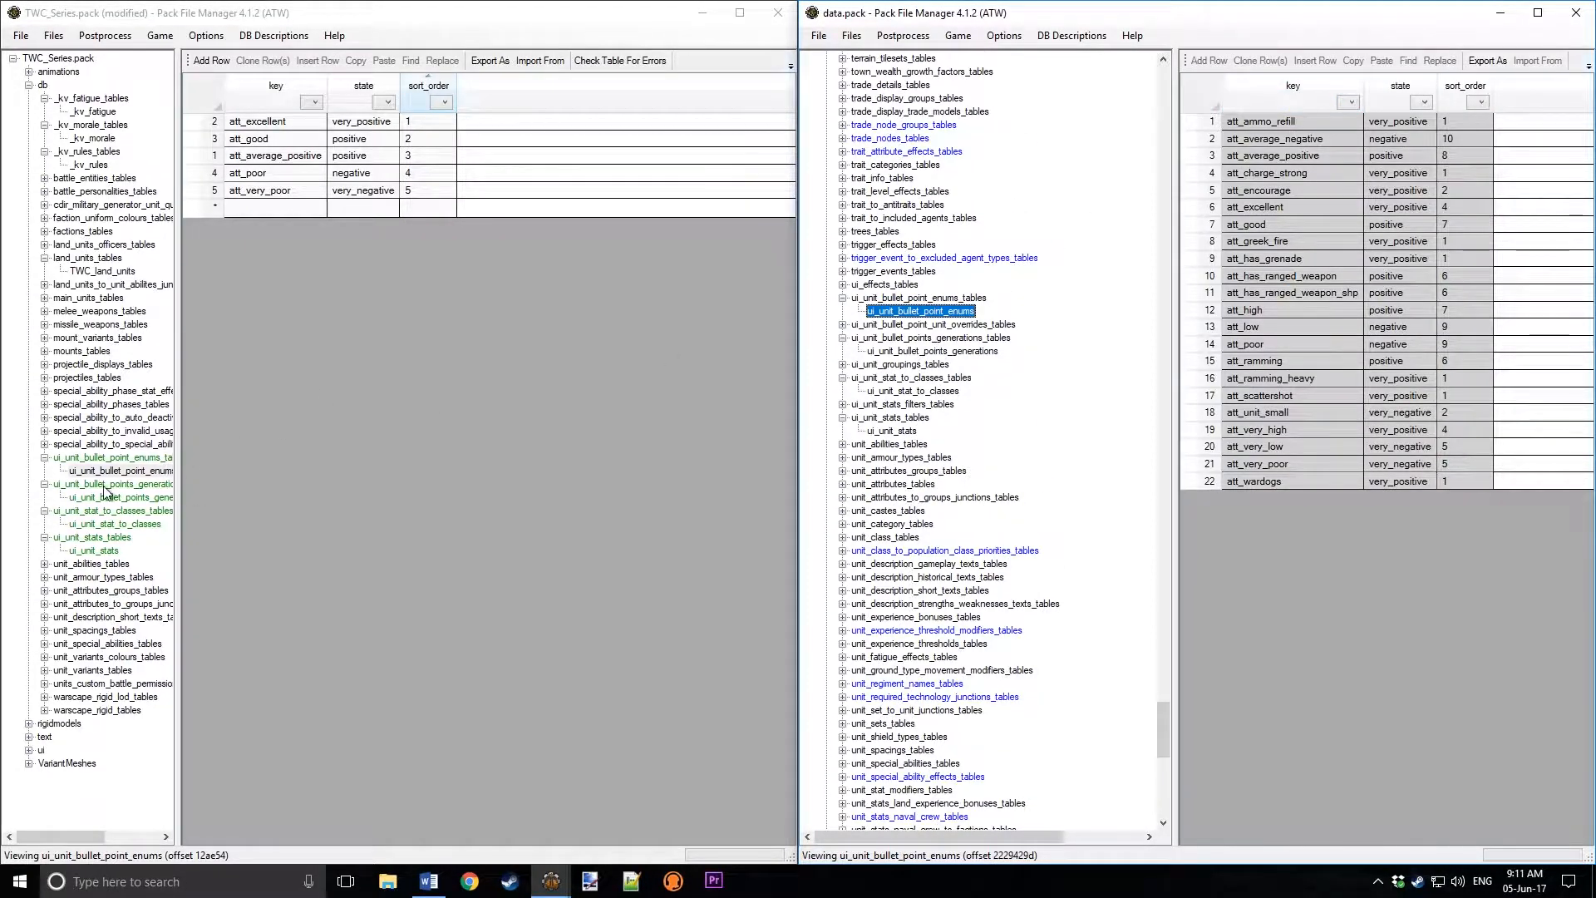
{"action": "left_click", "coordinate": [1463, 87]}
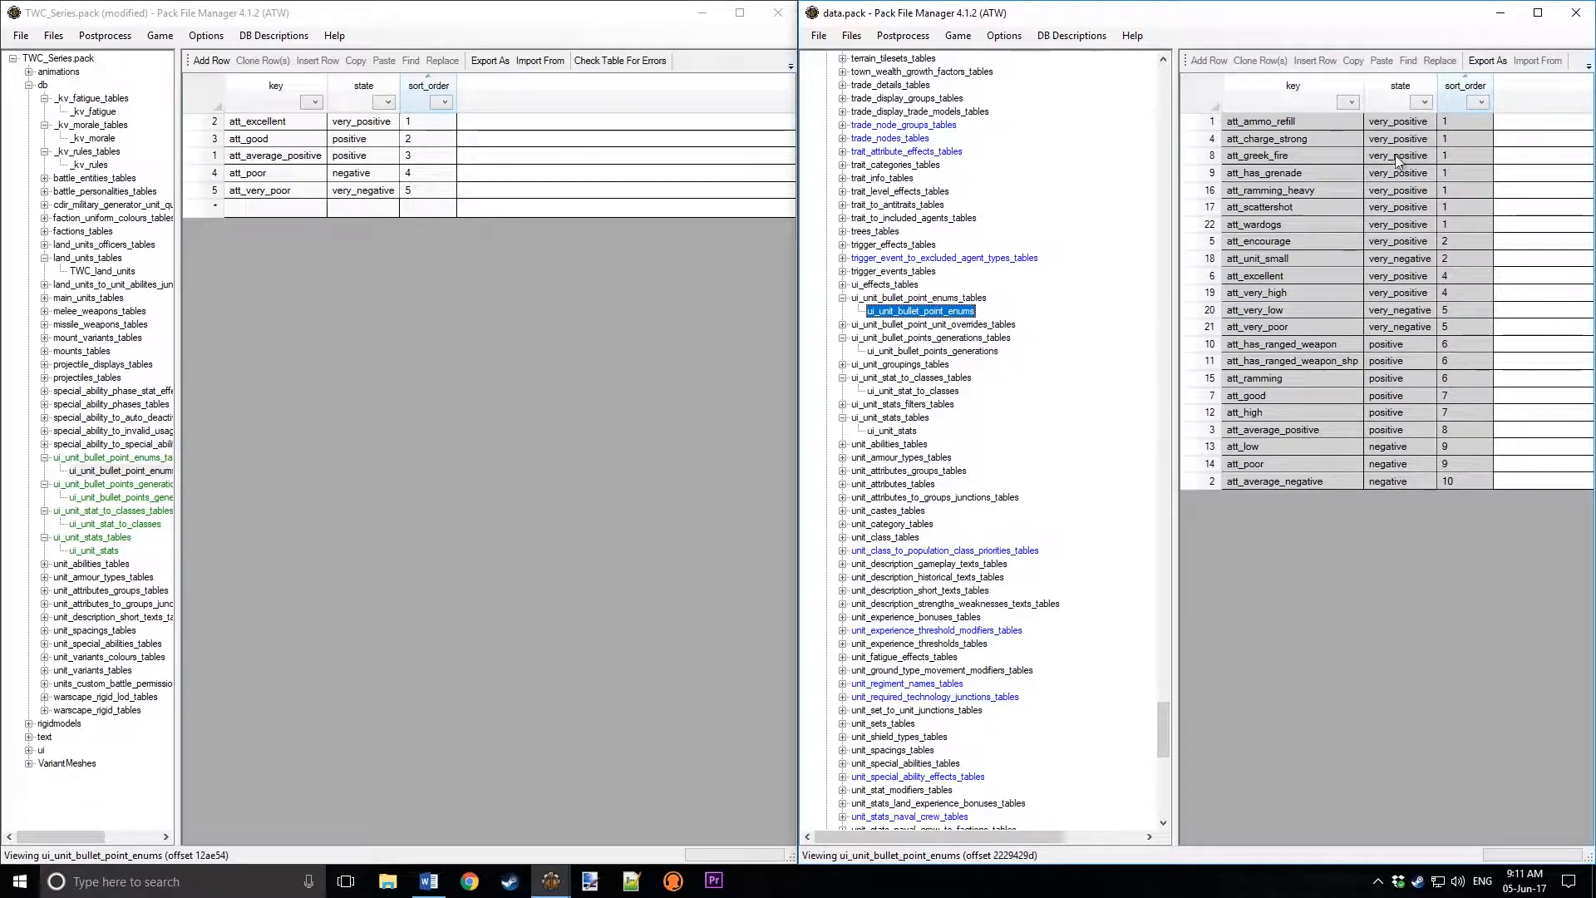
{"action": "left_click", "coordinate": [1192, 176]}
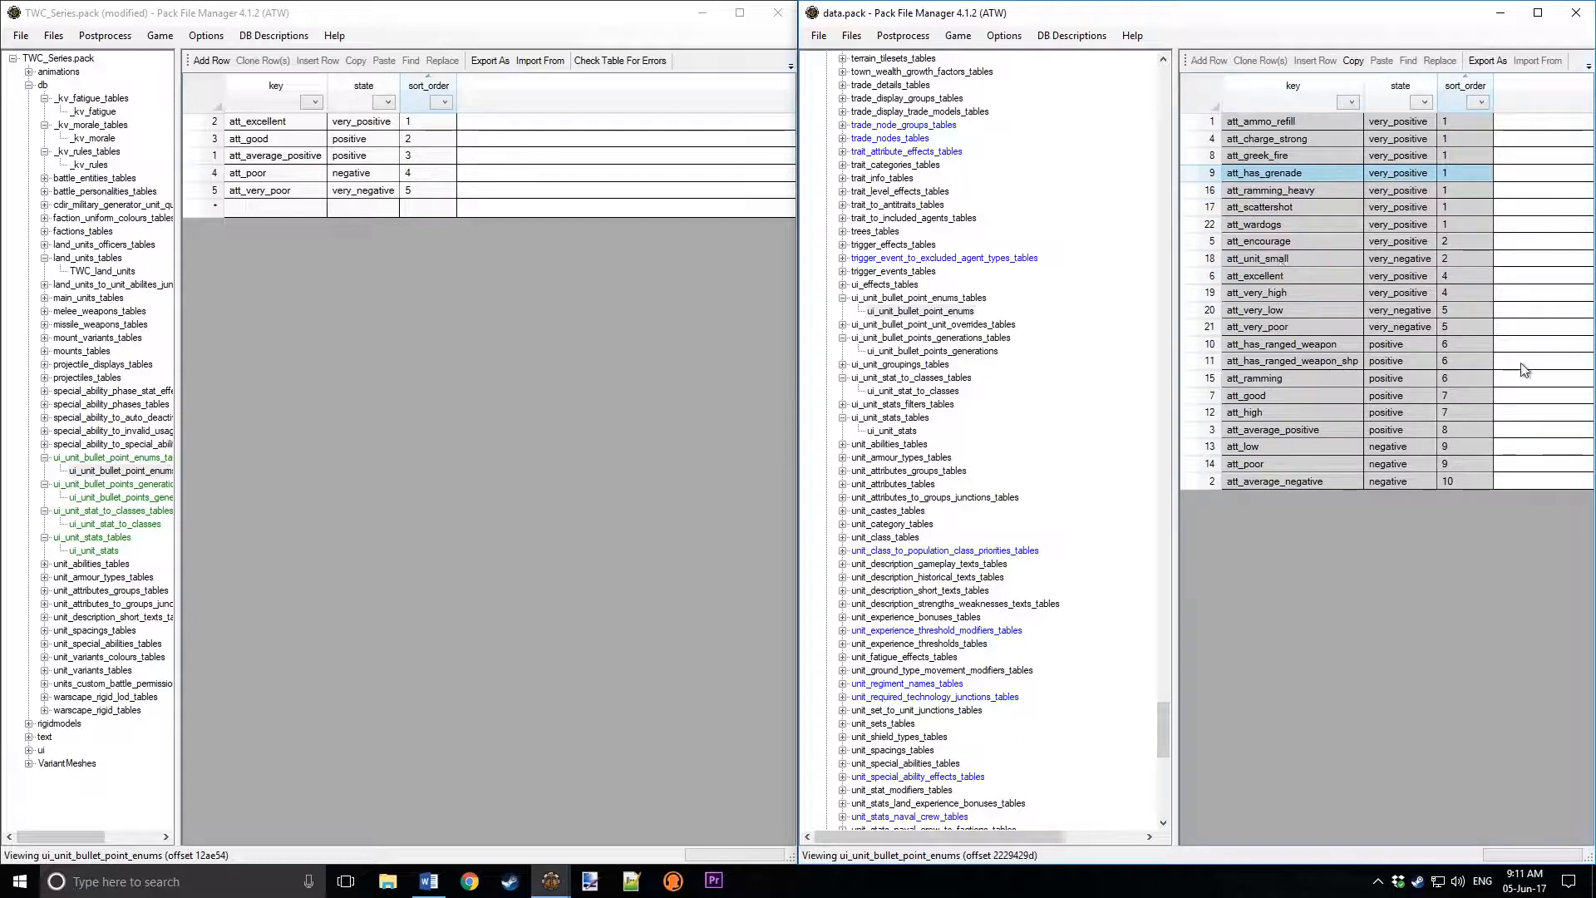
Step: Open ui_unit_bullet_points_generations in both packs and widen the table views to compare all columns
{"action": "left_click", "coordinate": [941, 350]}
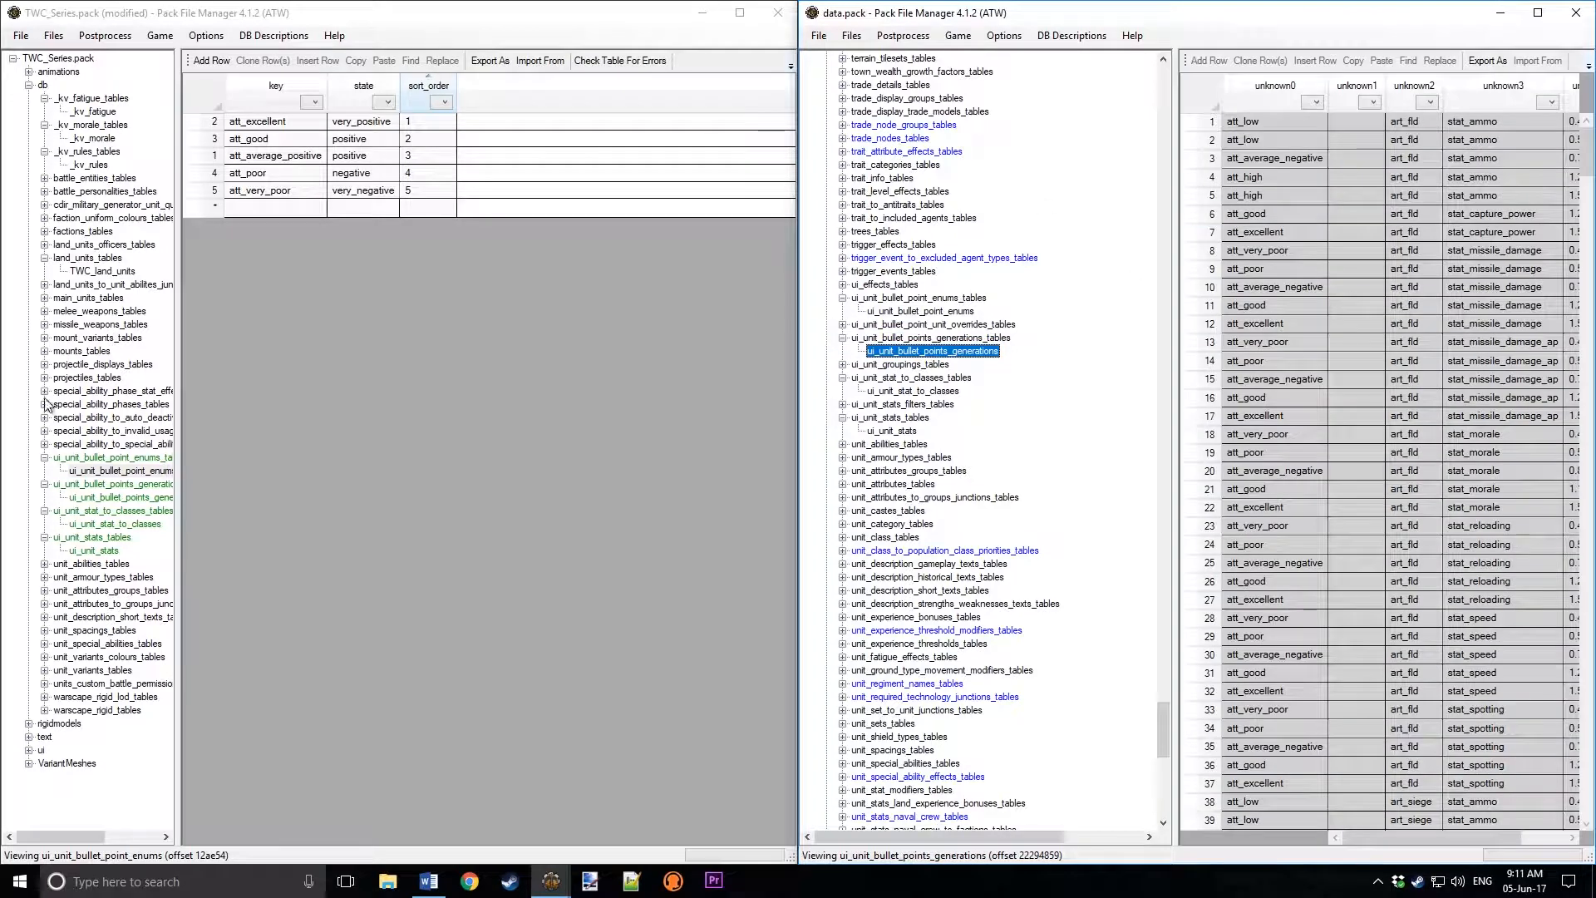
{"action": "left_click", "coordinate": [121, 496]}
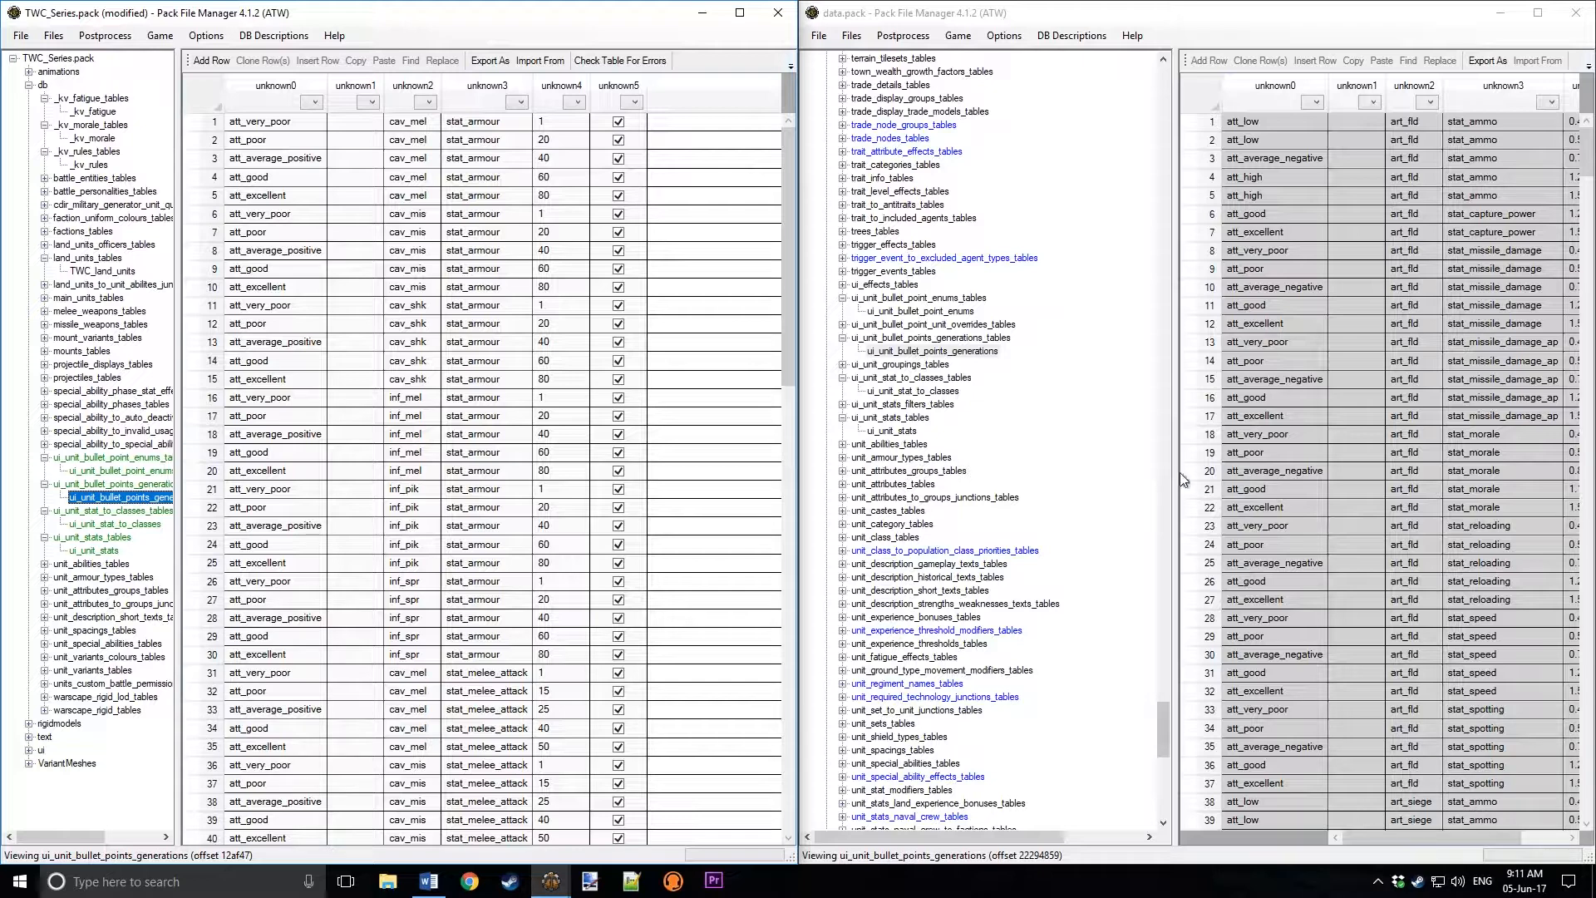
{"action": "left_click_drag", "start_coordinate": [1180, 472], "coordinate": [821, 472]}
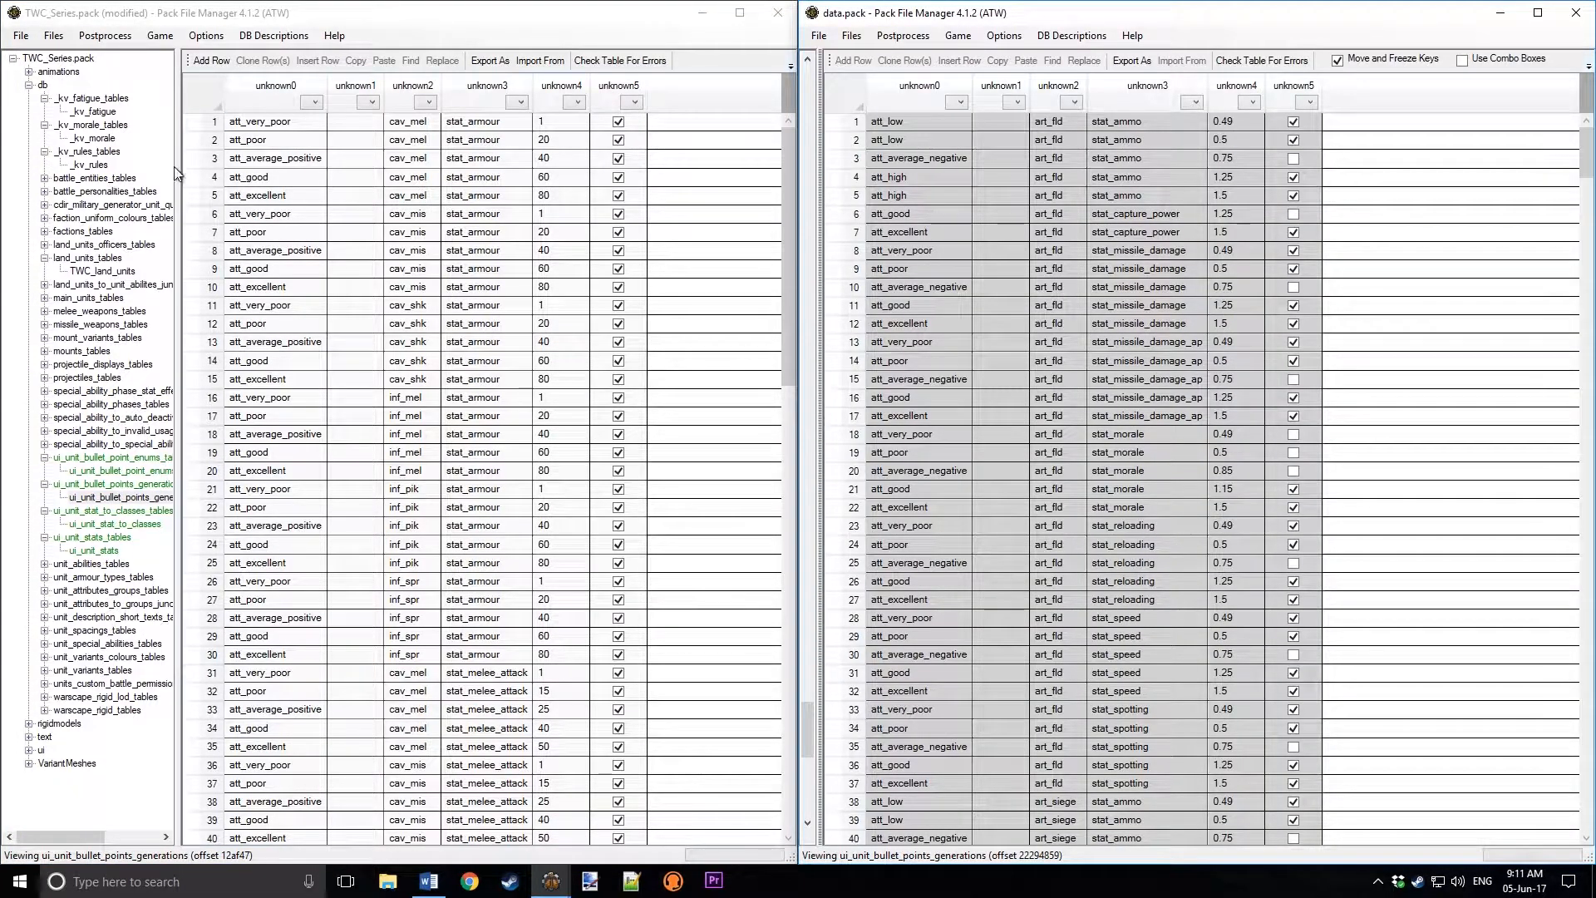
{"action": "left_click_drag", "start_coordinate": [182, 164], "coordinate": [23, 165]}
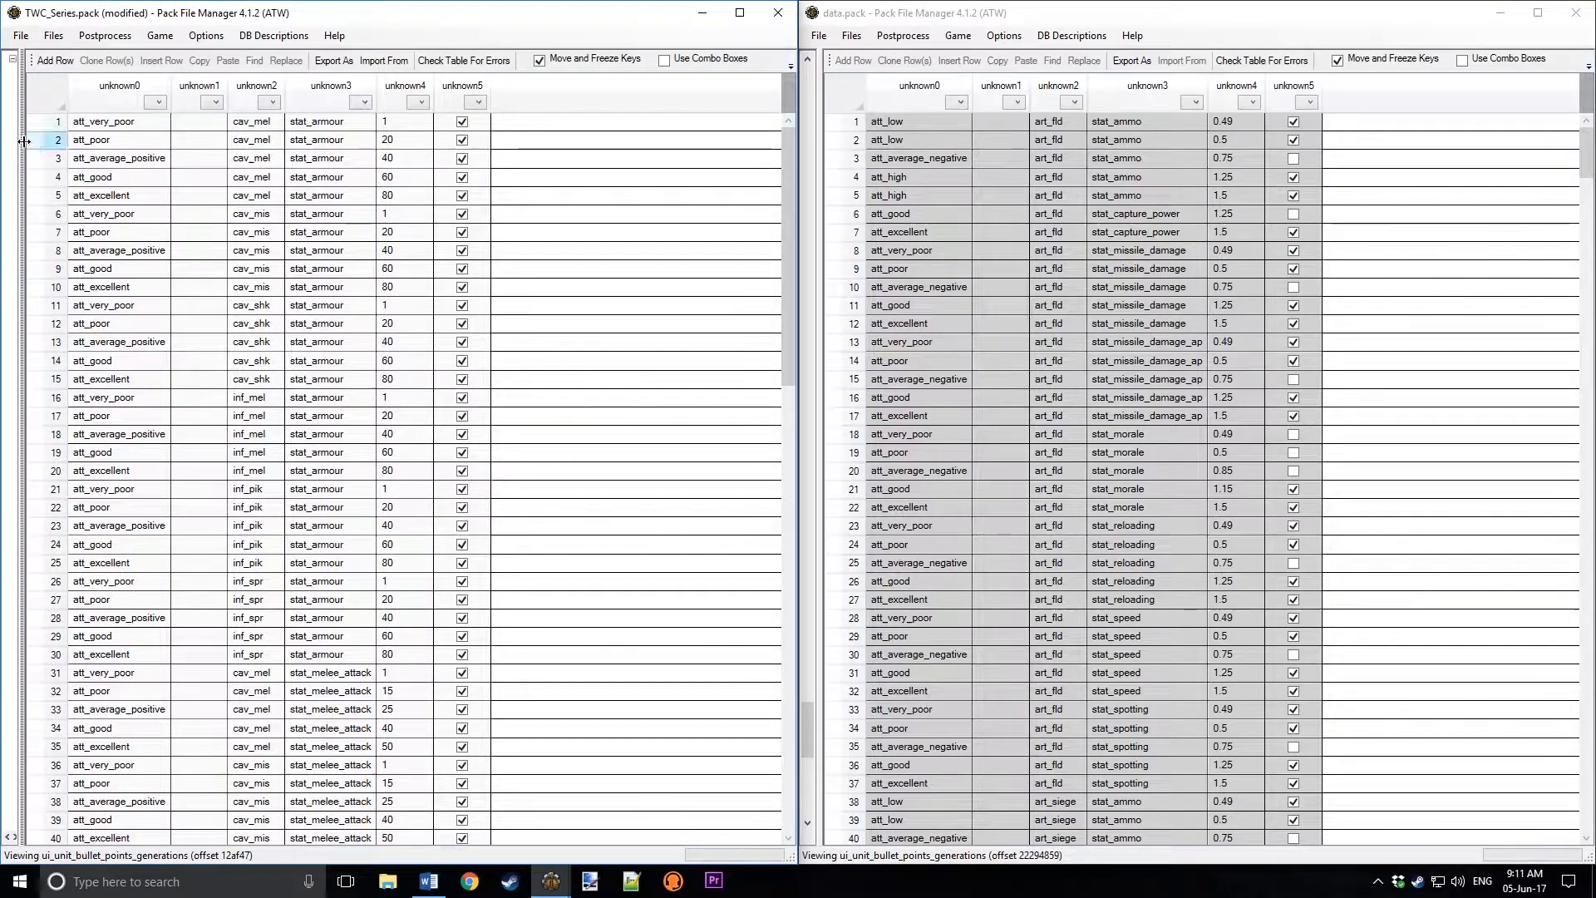
{"action": "left_click_drag", "start_coordinate": [20, 137], "coordinate": [158, 137]}
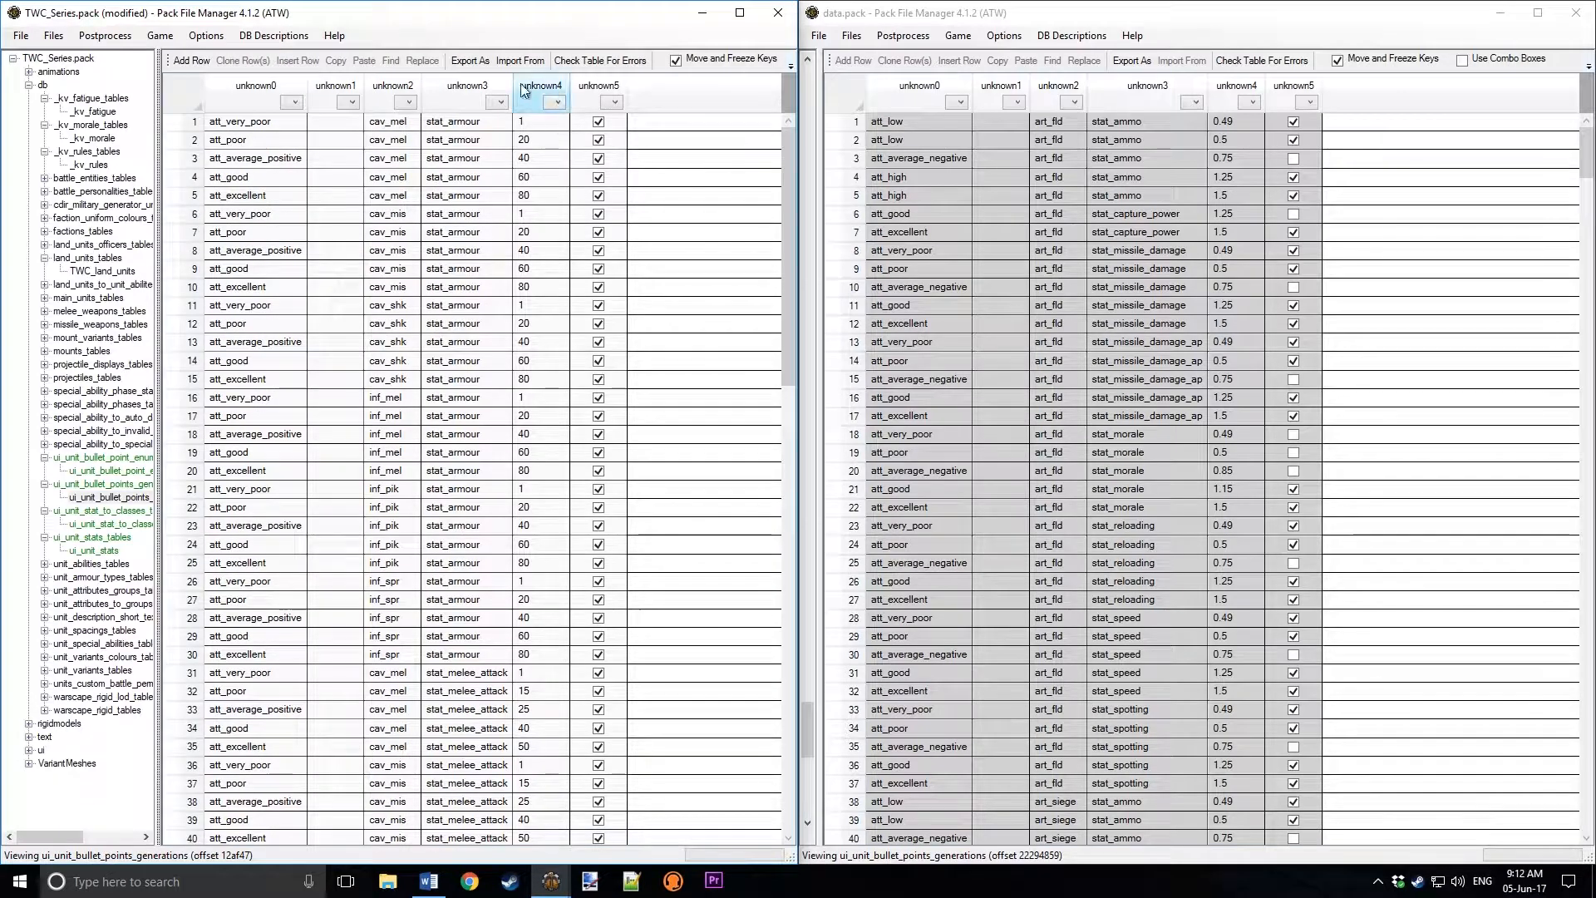
Step: Sort the TWC_Series.pack ui_unit_bullet_points_generations rows by unknown3 and review the unknown4 thresholds for each stat
{"action": "left_click", "coordinate": [469, 85]}
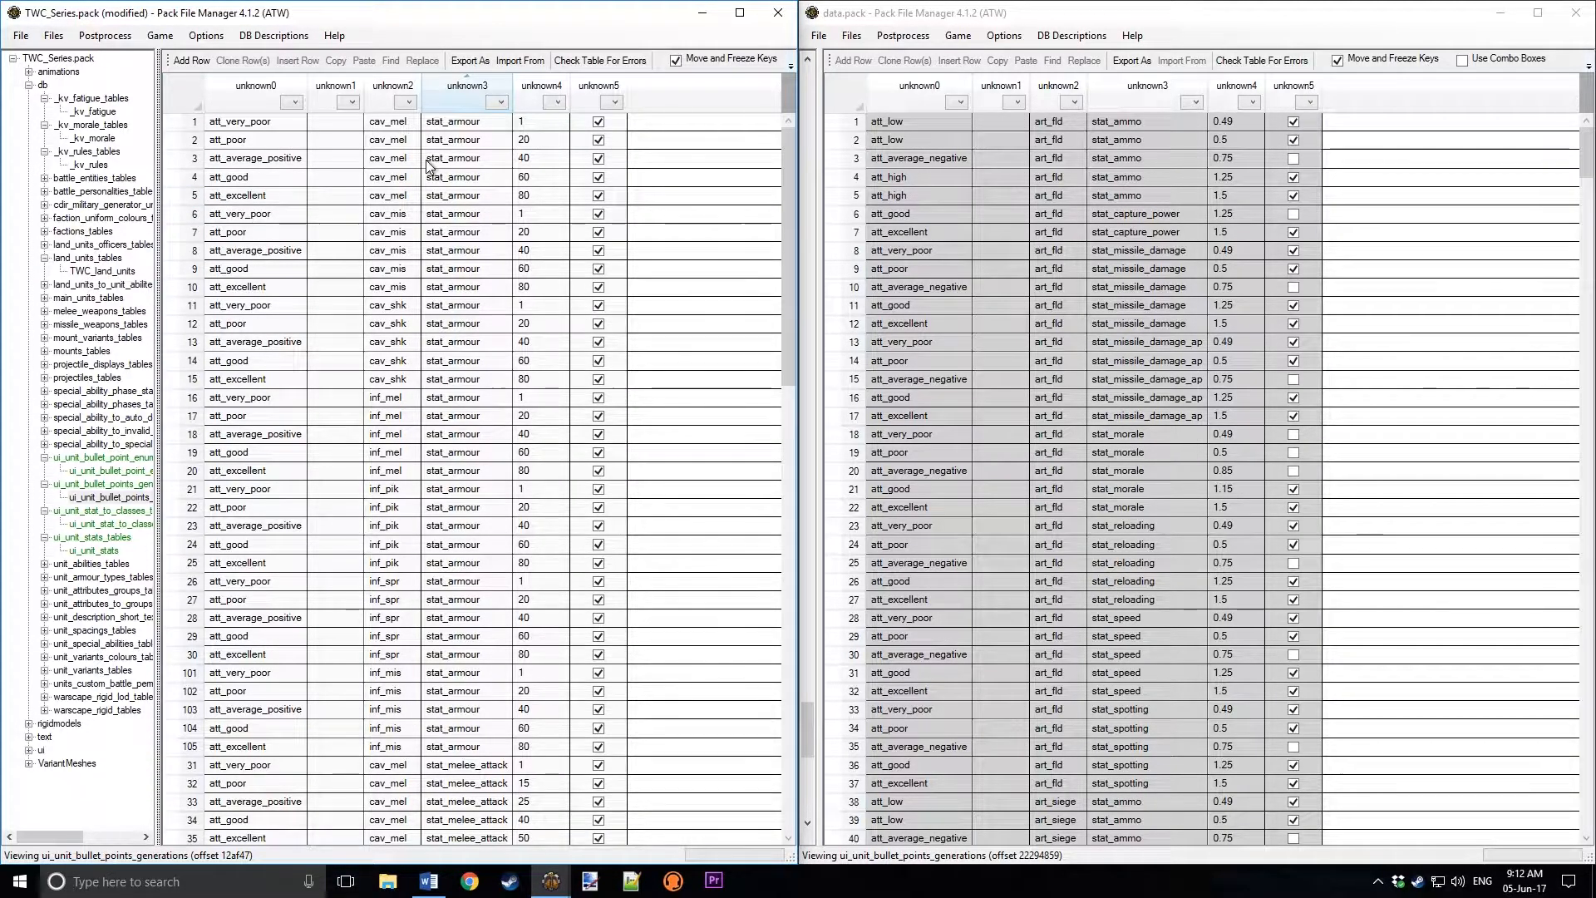
{"action": "scroll", "coordinate": [428, 164], "scroll_direction": "down", "scroll_amount": 11}
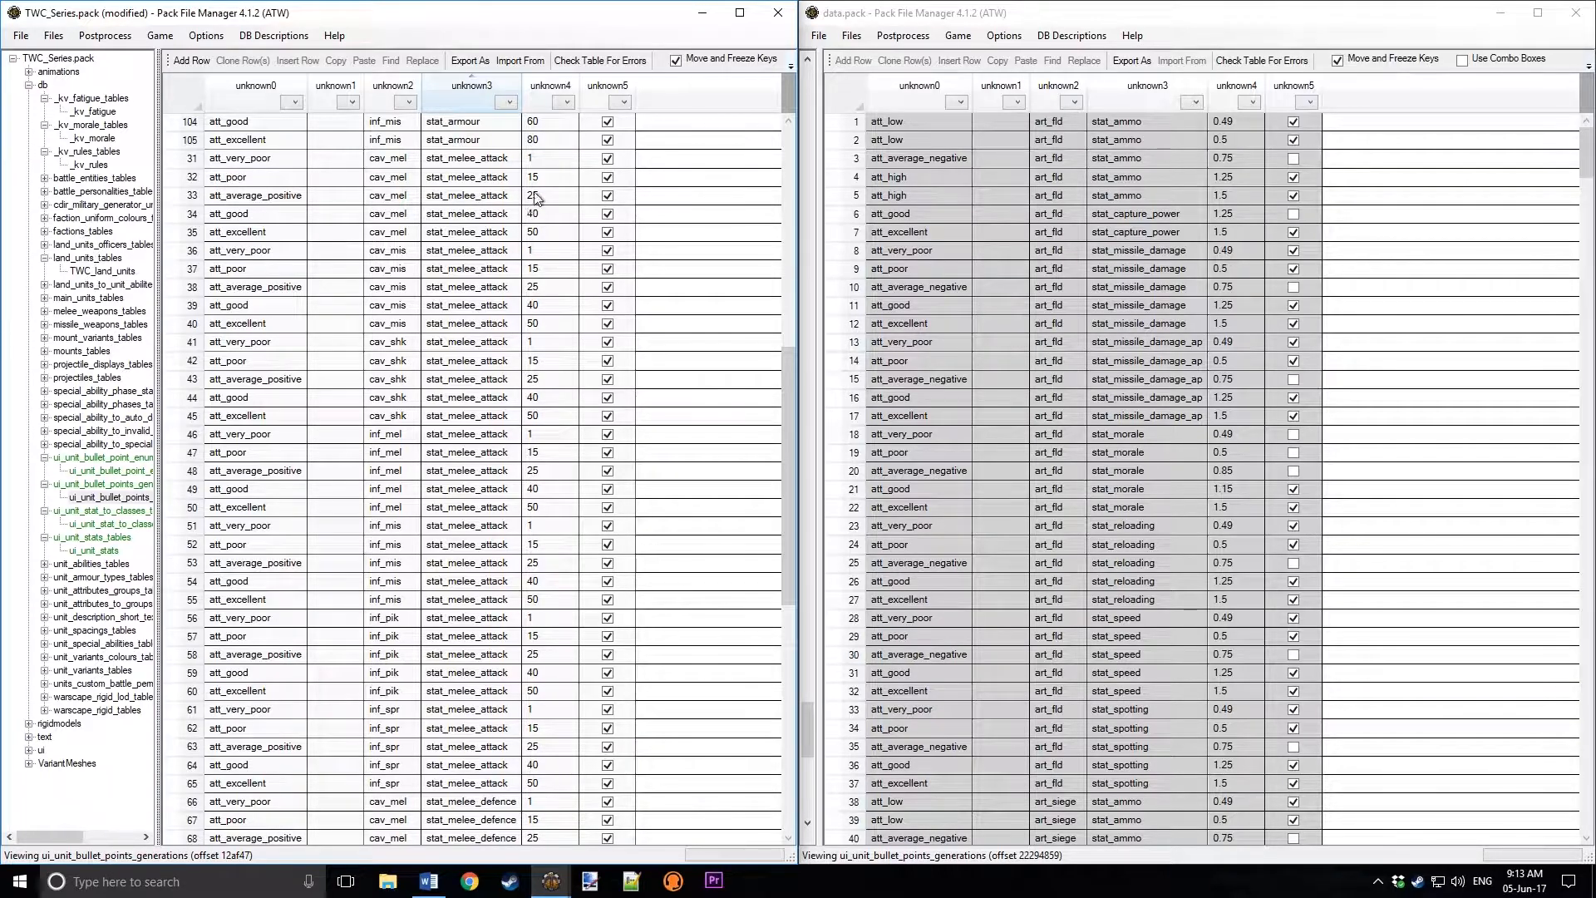
{"action": "scroll", "coordinate": [529, 341], "scroll_direction": "down", "scroll_amount": 10}
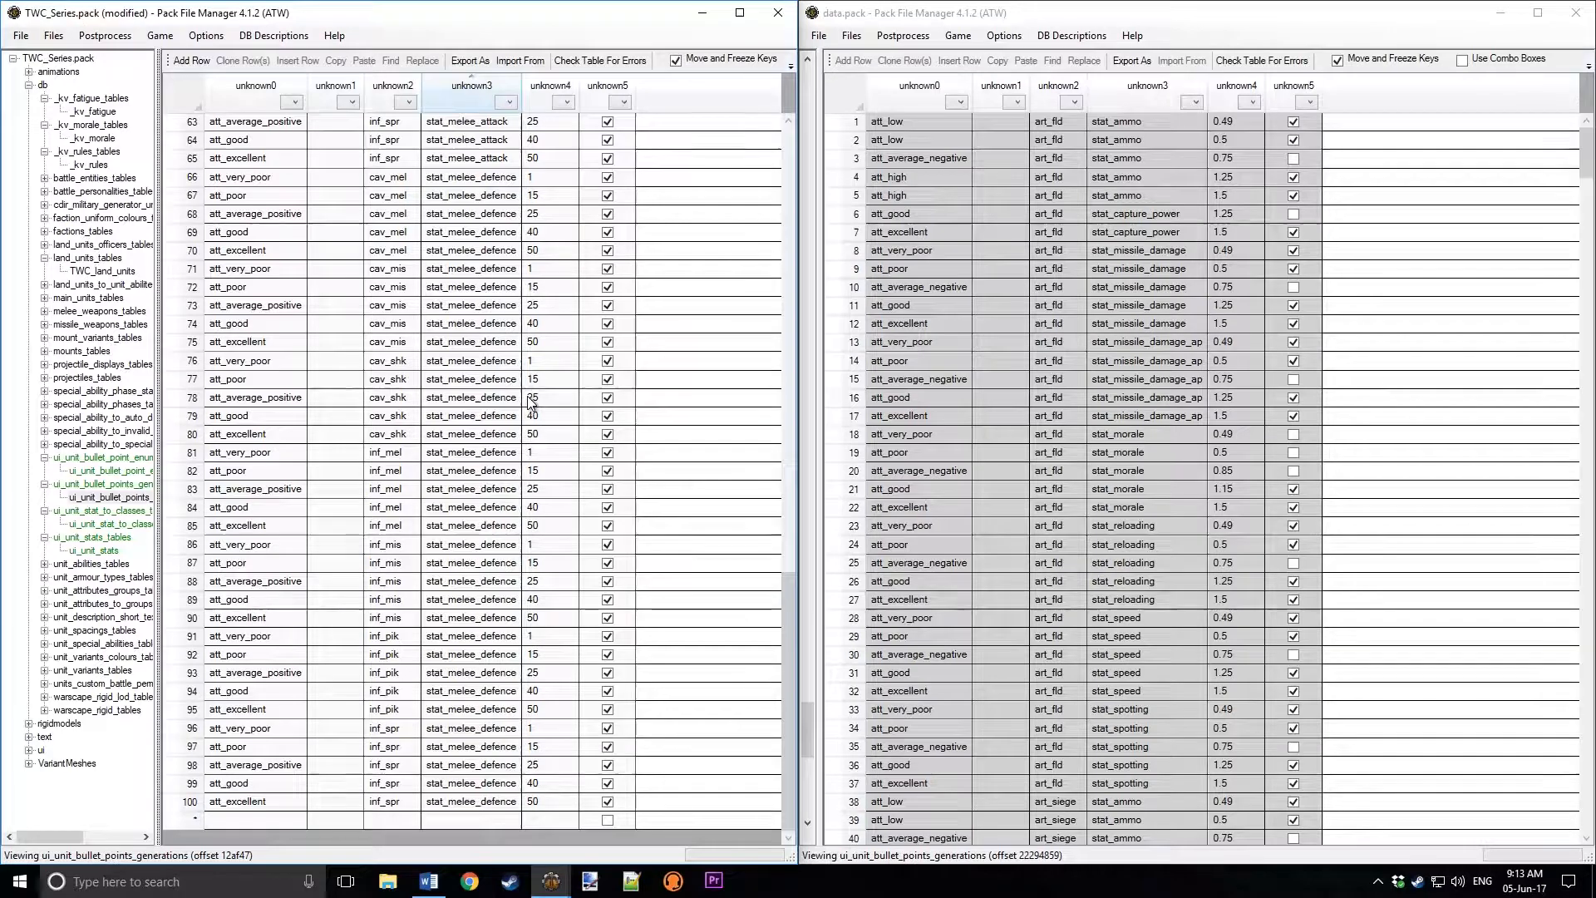
Step: Highlight the inf_spr stat_melee_defence rows from att_very_poor to att_excellent one by one, and return to the stat_armour rows
{"action": "left_click", "coordinate": [174, 805]}
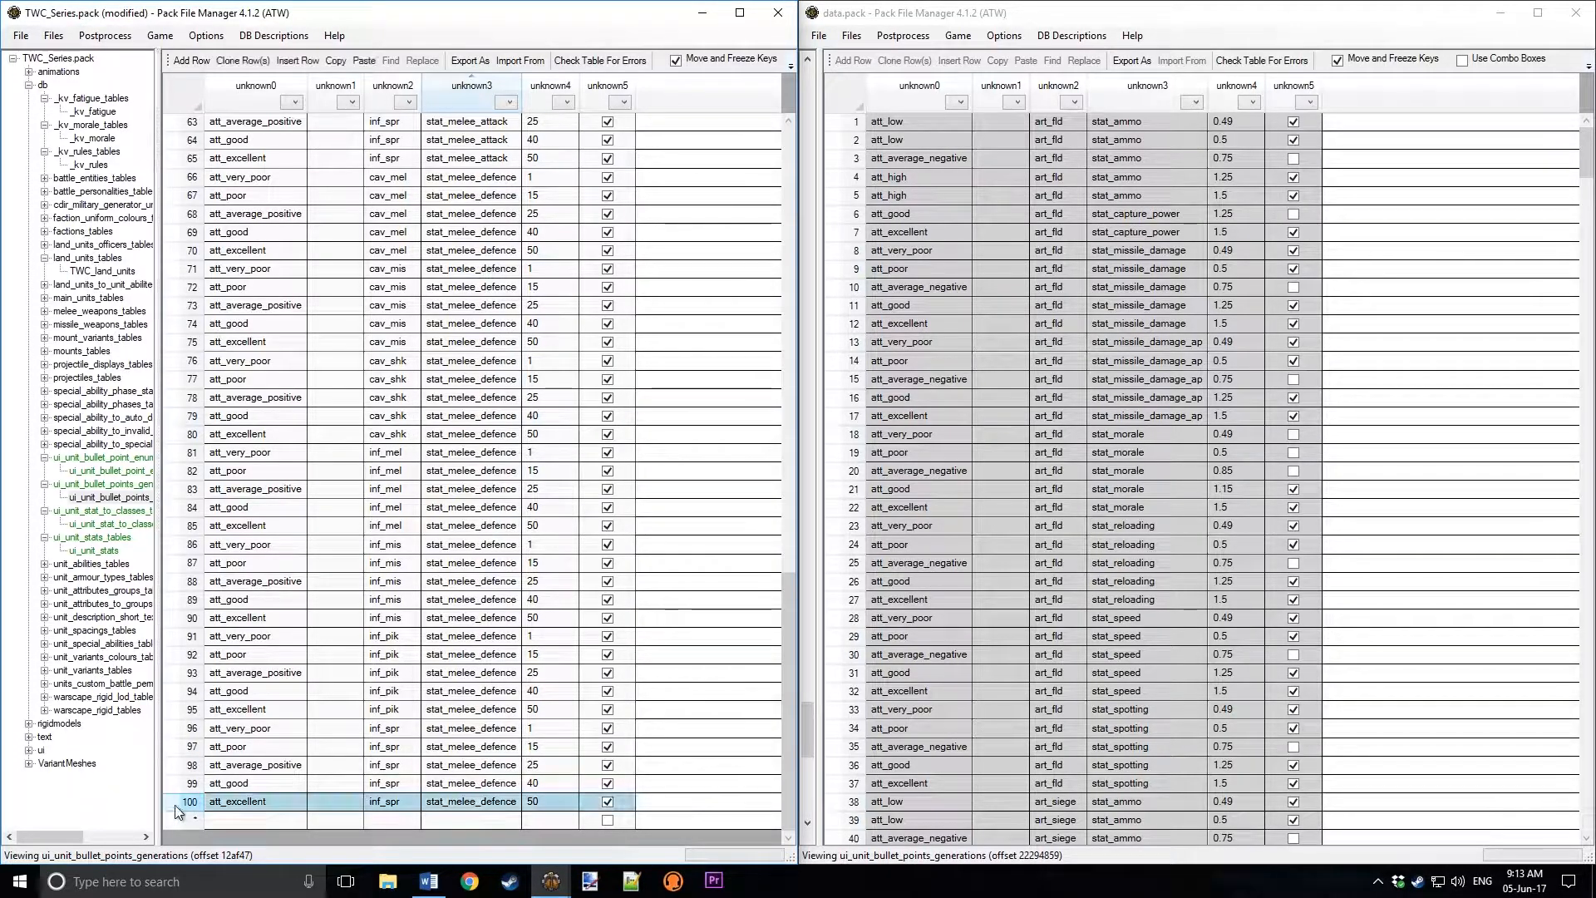
{"action": "left_click", "coordinate": [187, 732]}
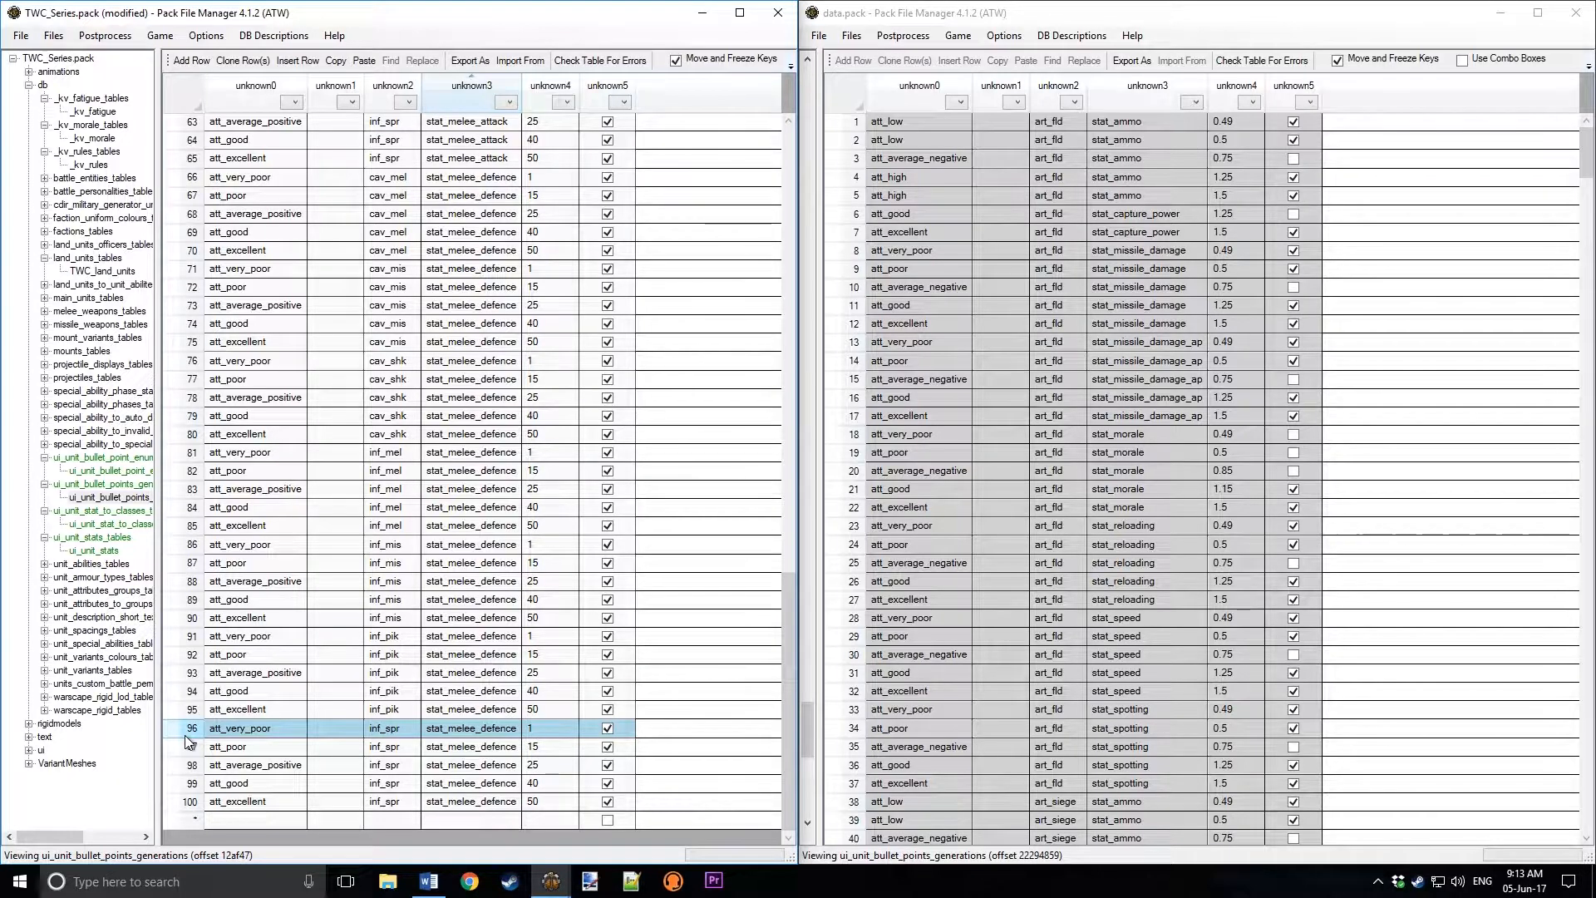
{"action": "left_click", "coordinate": [186, 765]}
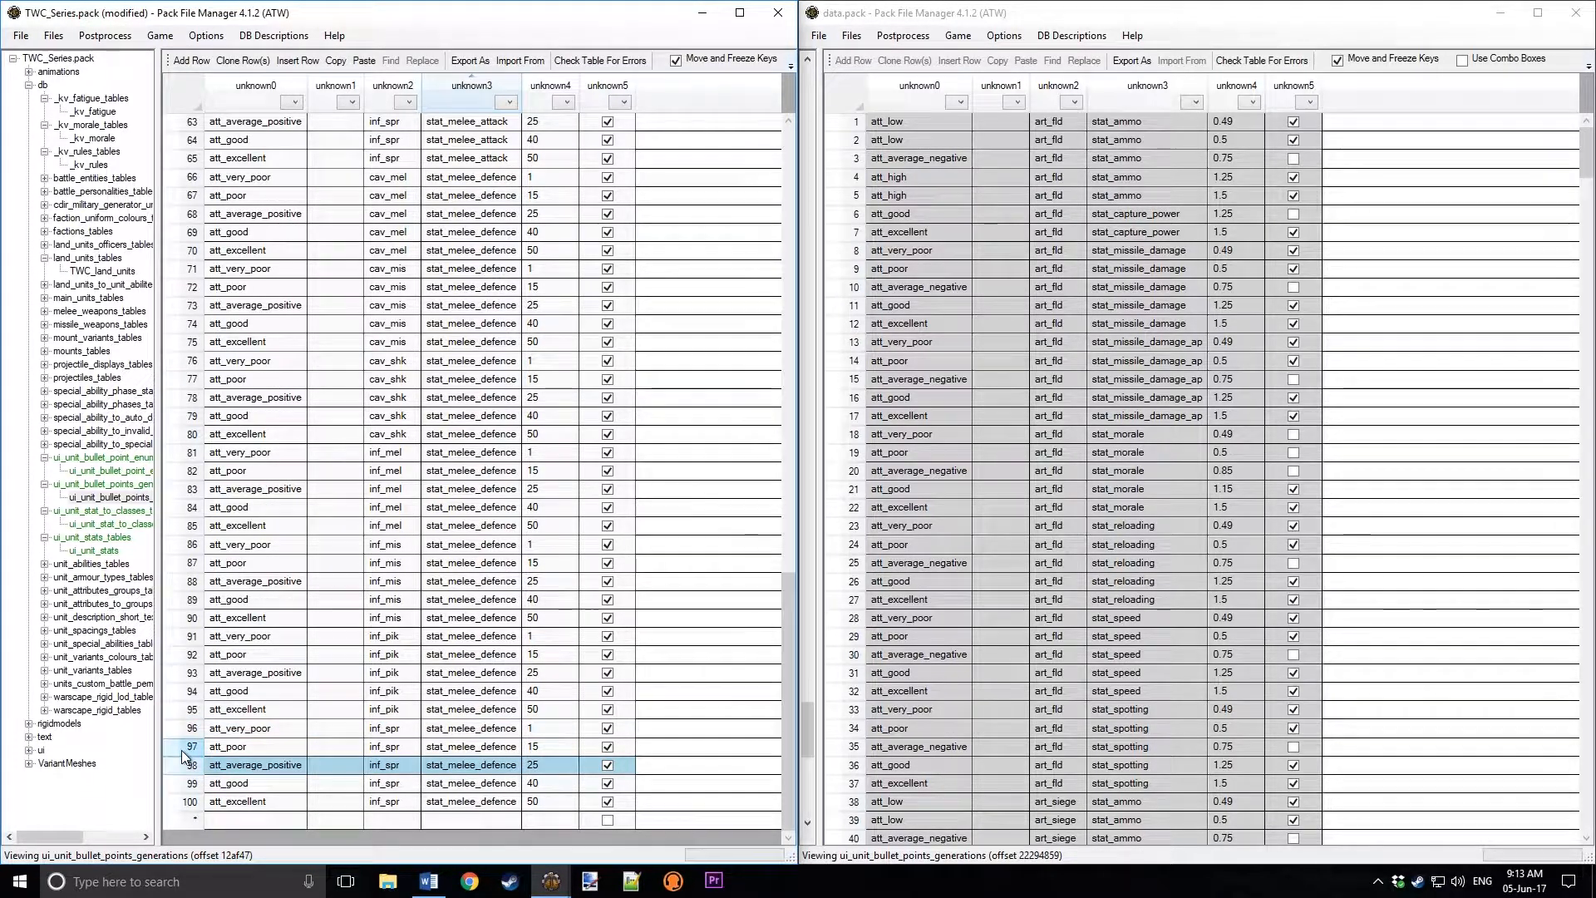
{"action": "left_click", "coordinate": [179, 746]}
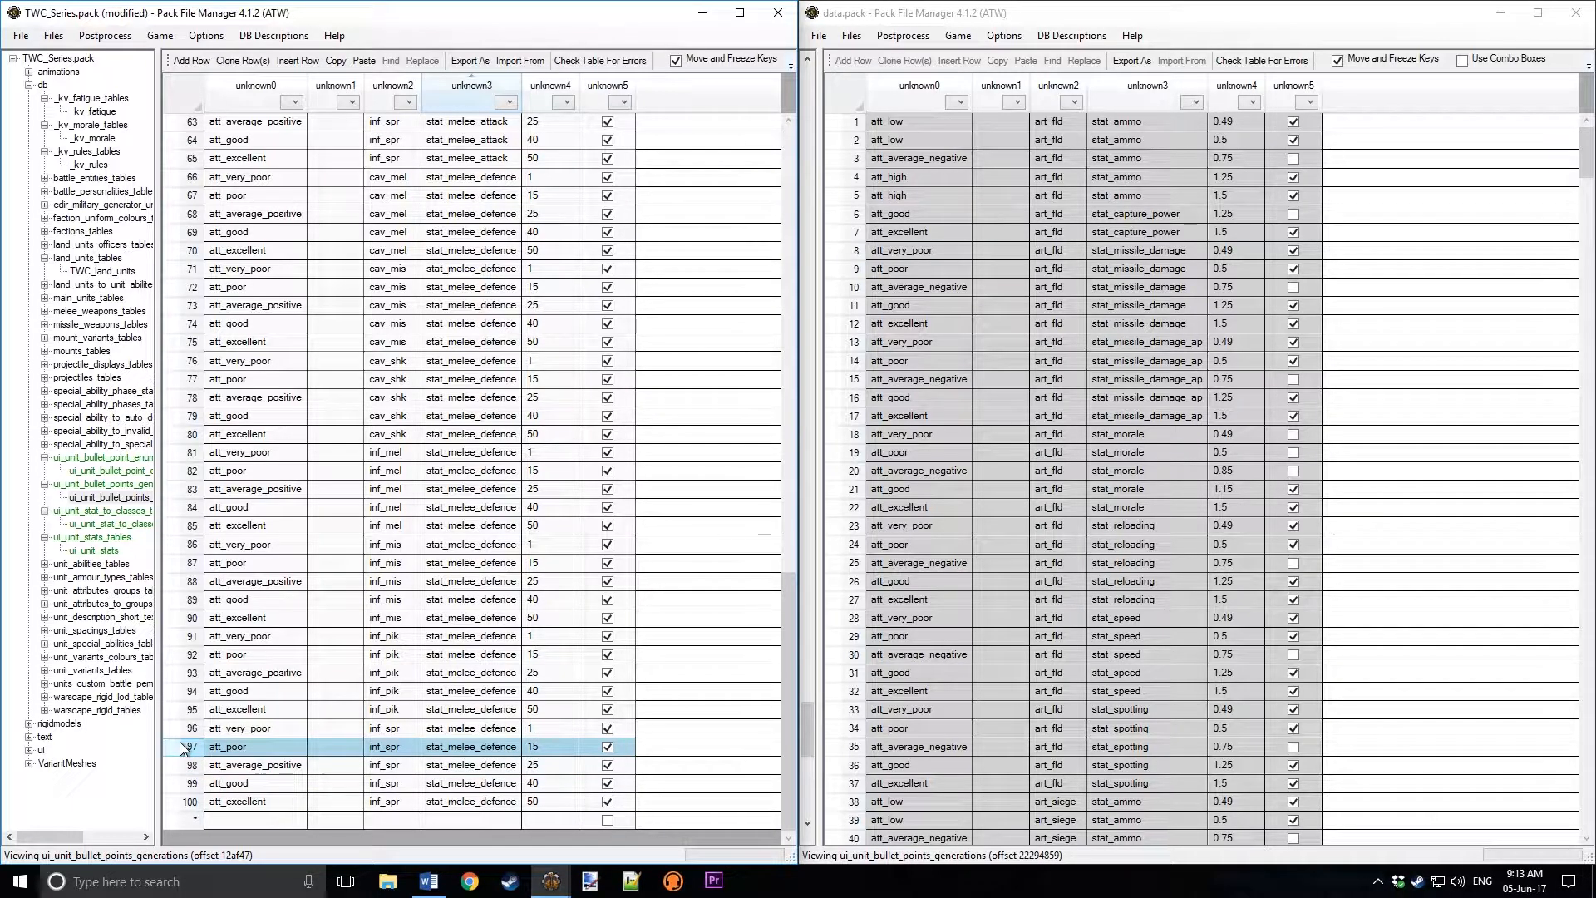
{"action": "left_click", "coordinate": [191, 785]}
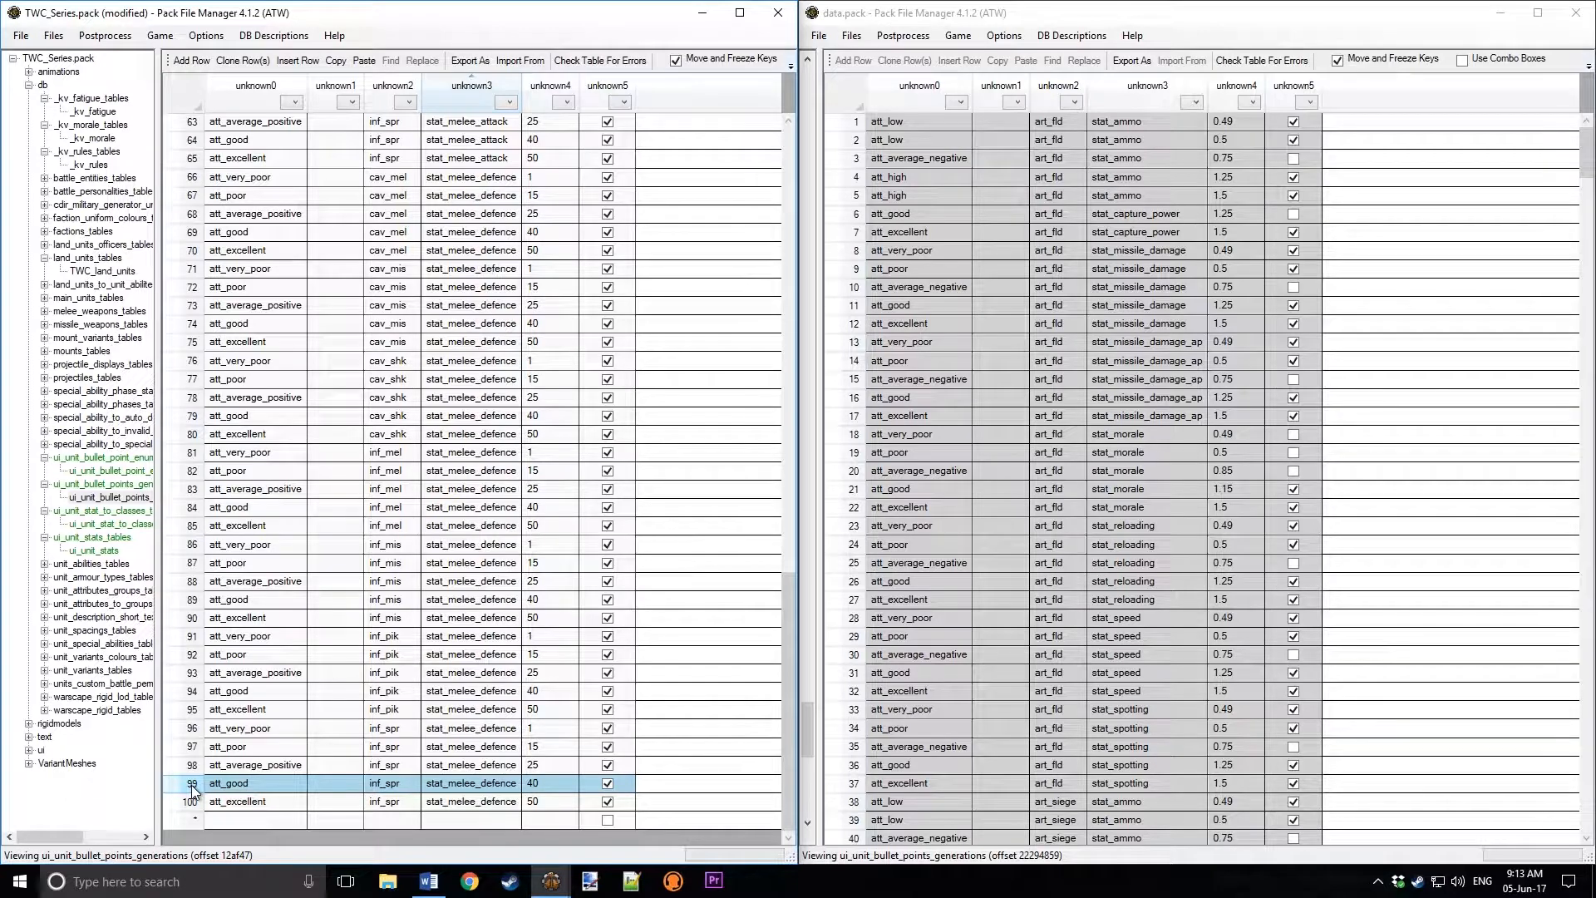
{"action": "scroll", "coordinate": [474, 593], "scroll_direction": "up", "scroll_amount": 20}
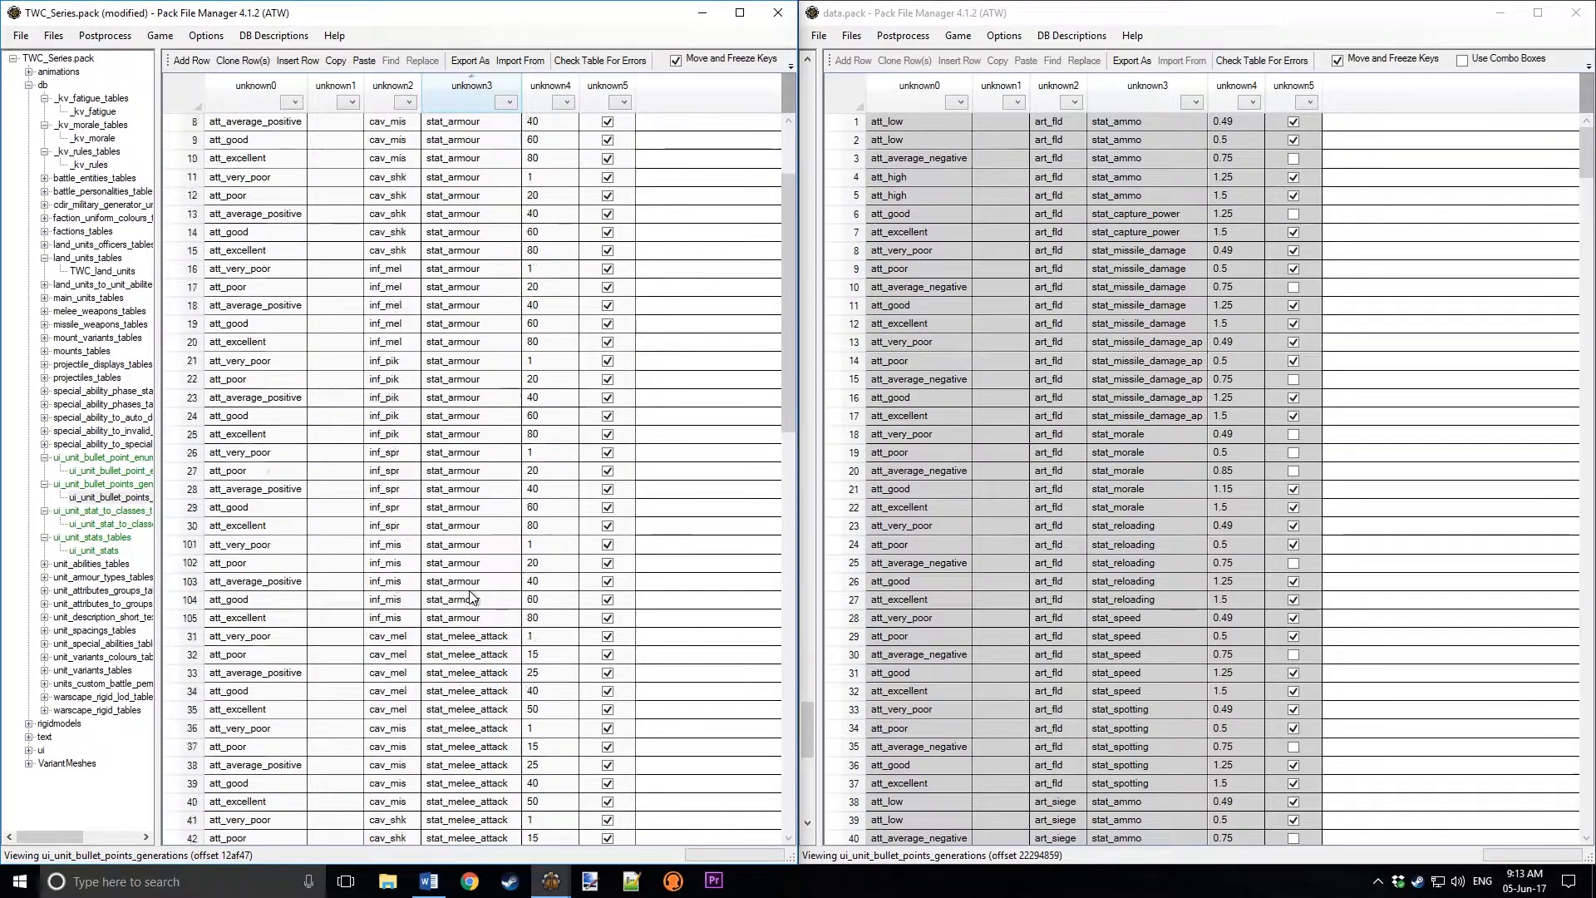
Step: Save the modified TWC_Series.pack with its imported UI tables and maximize its window
{"action": "scroll", "coordinate": [496, 474], "scroll_direction": "down", "scroll_amount": 12}
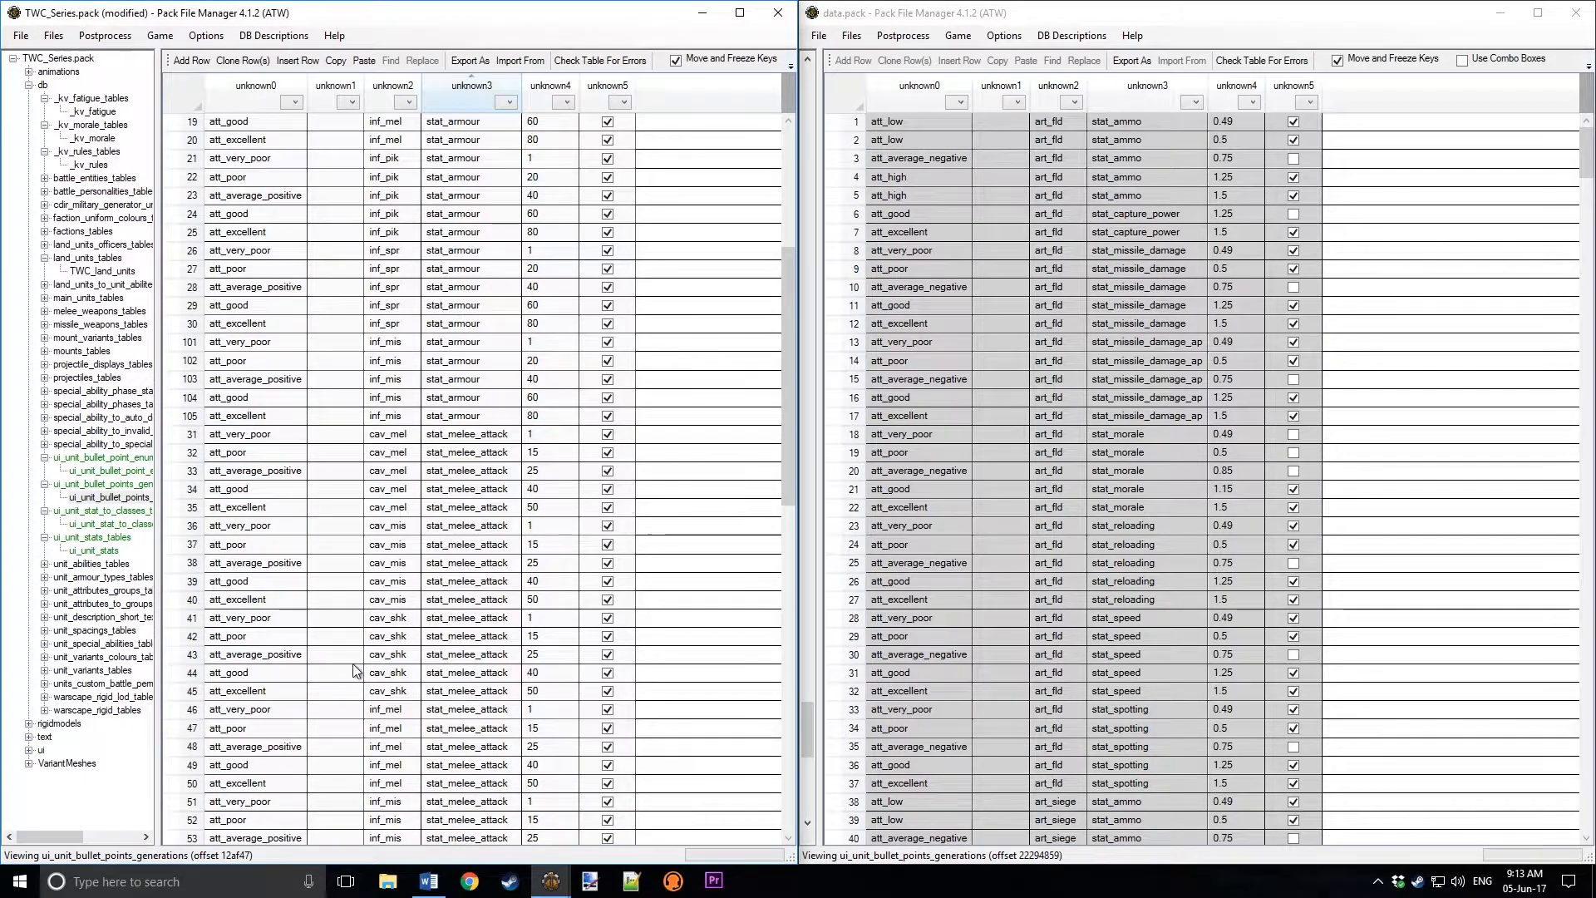
{"action": "scroll", "coordinate": [455, 542], "scroll_direction": "down", "scroll_amount": 7}
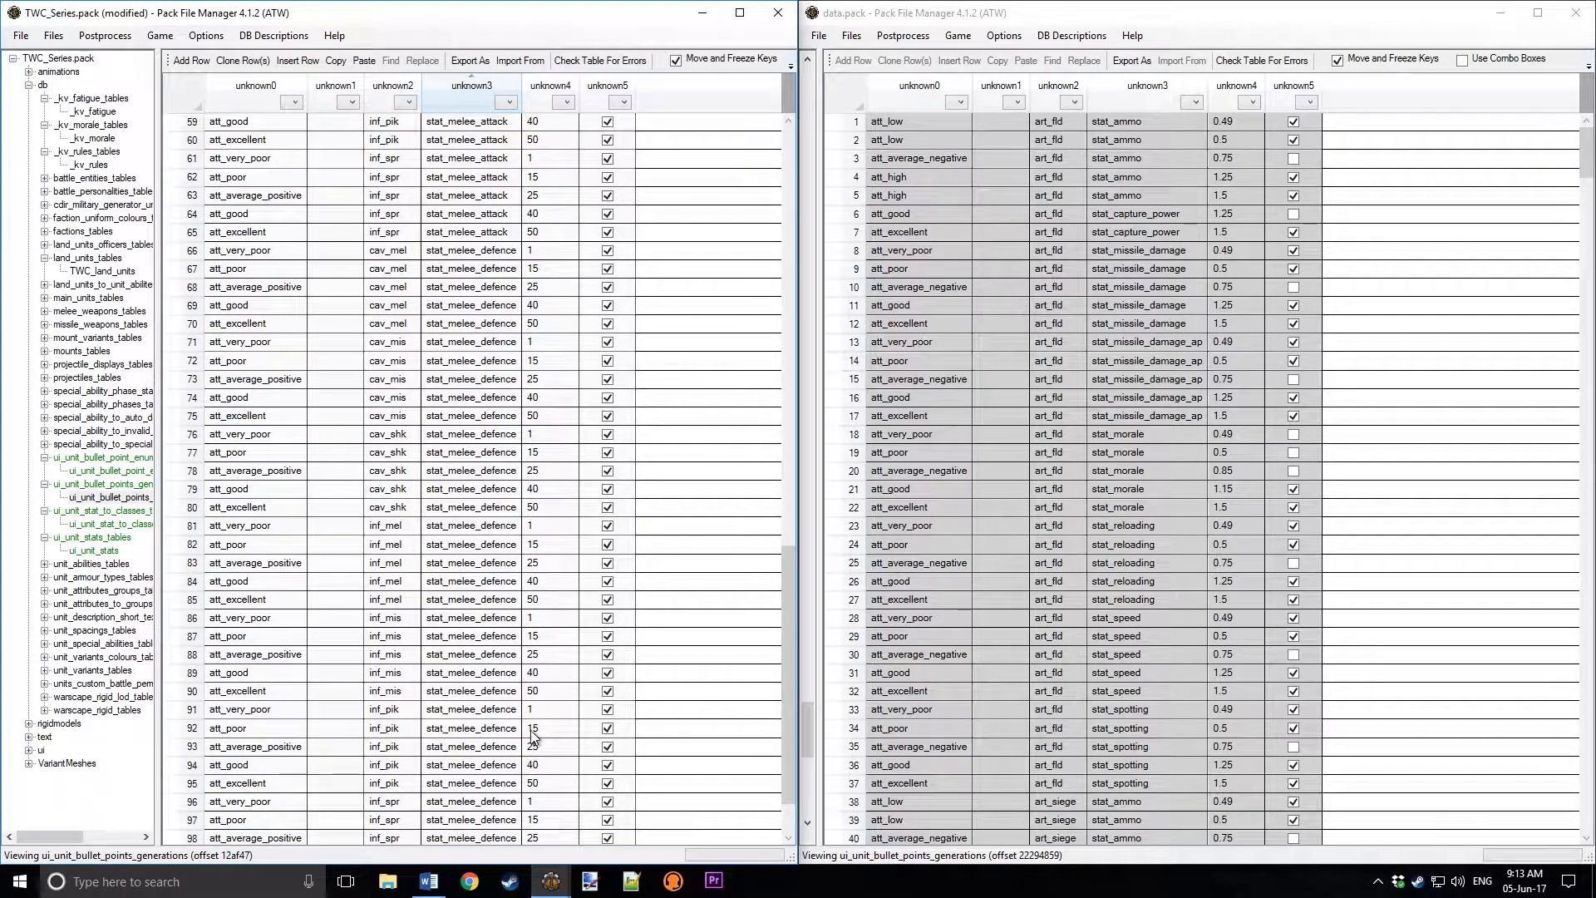
{"action": "scroll", "coordinate": [533, 735], "scroll_direction": "down", "scroll_amount": 2}
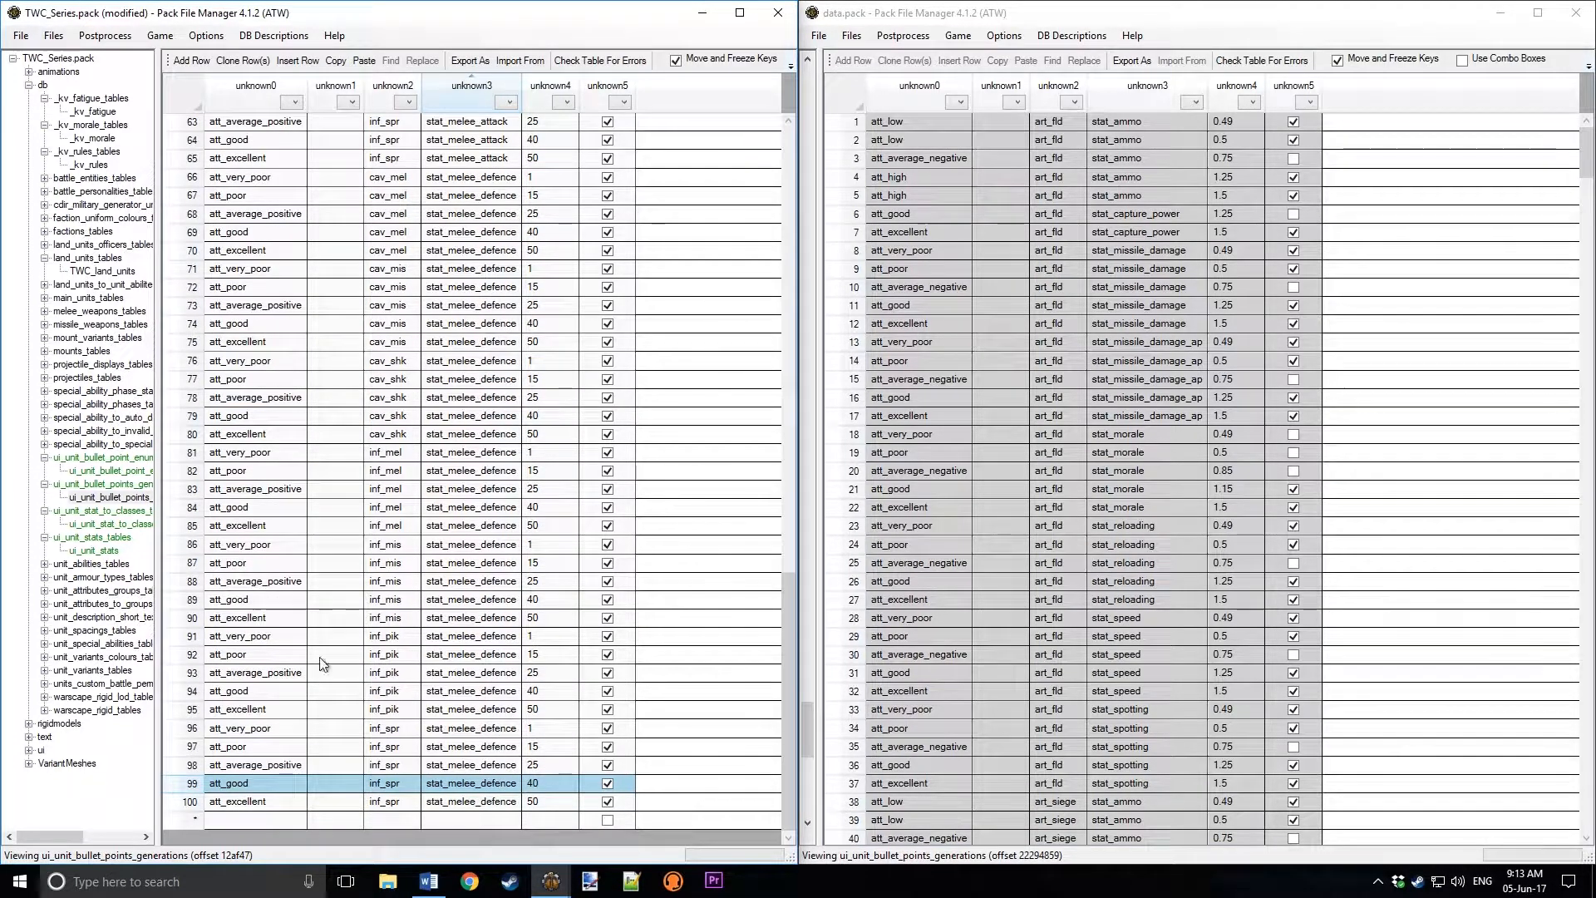
{"action": "left_click", "coordinate": [21, 36]}
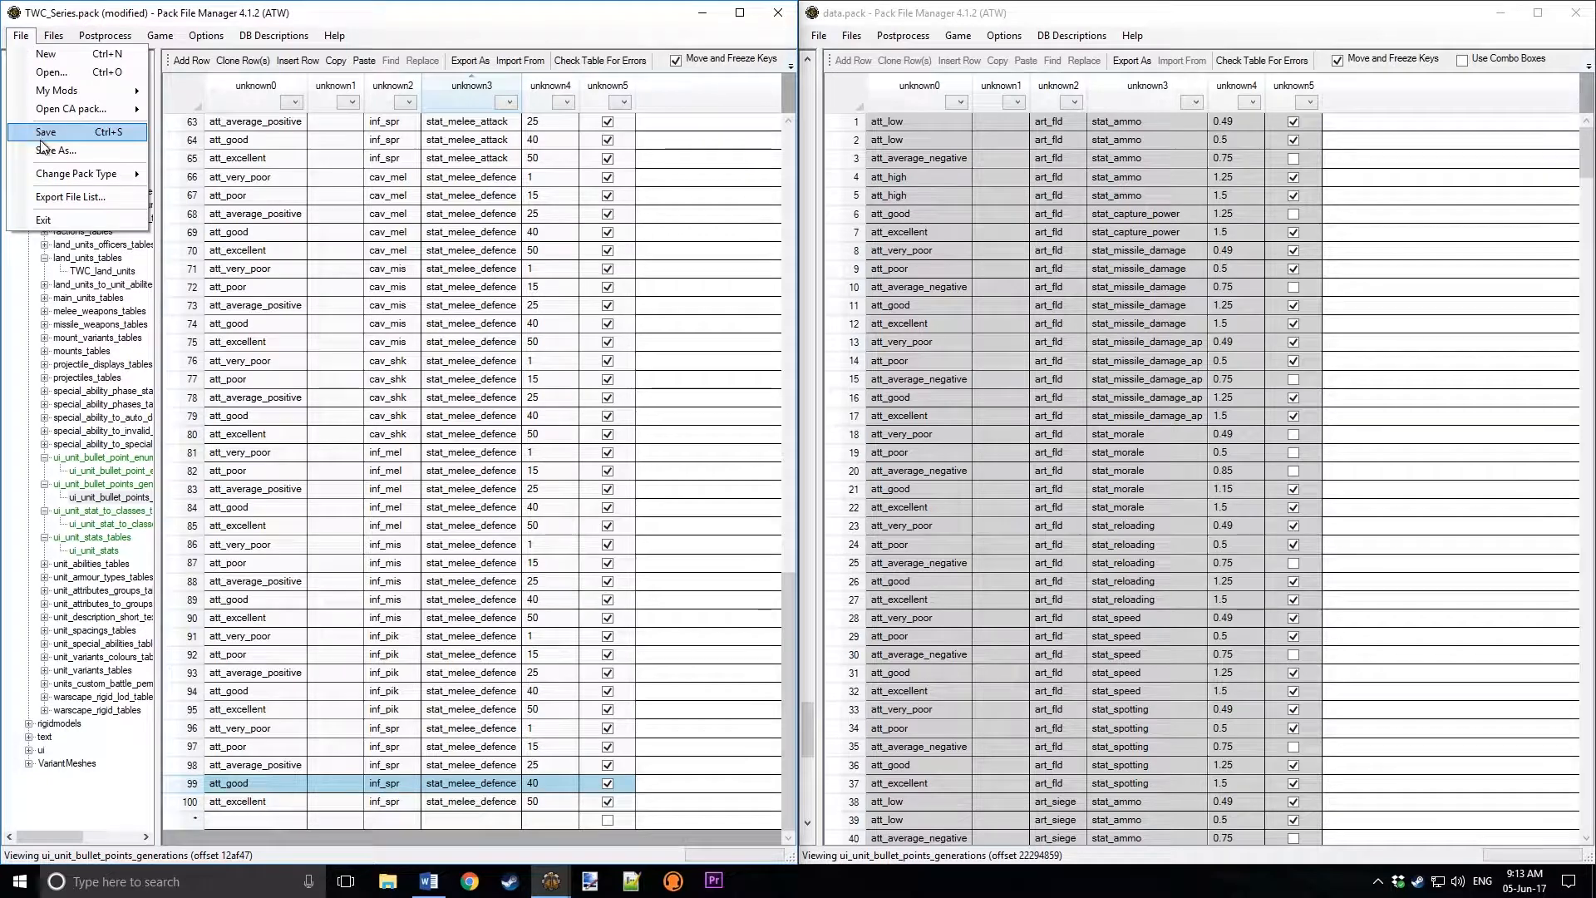
{"action": "left_click", "coordinate": [45, 133]}
{"action": "left_click", "coordinate": [740, 13]}
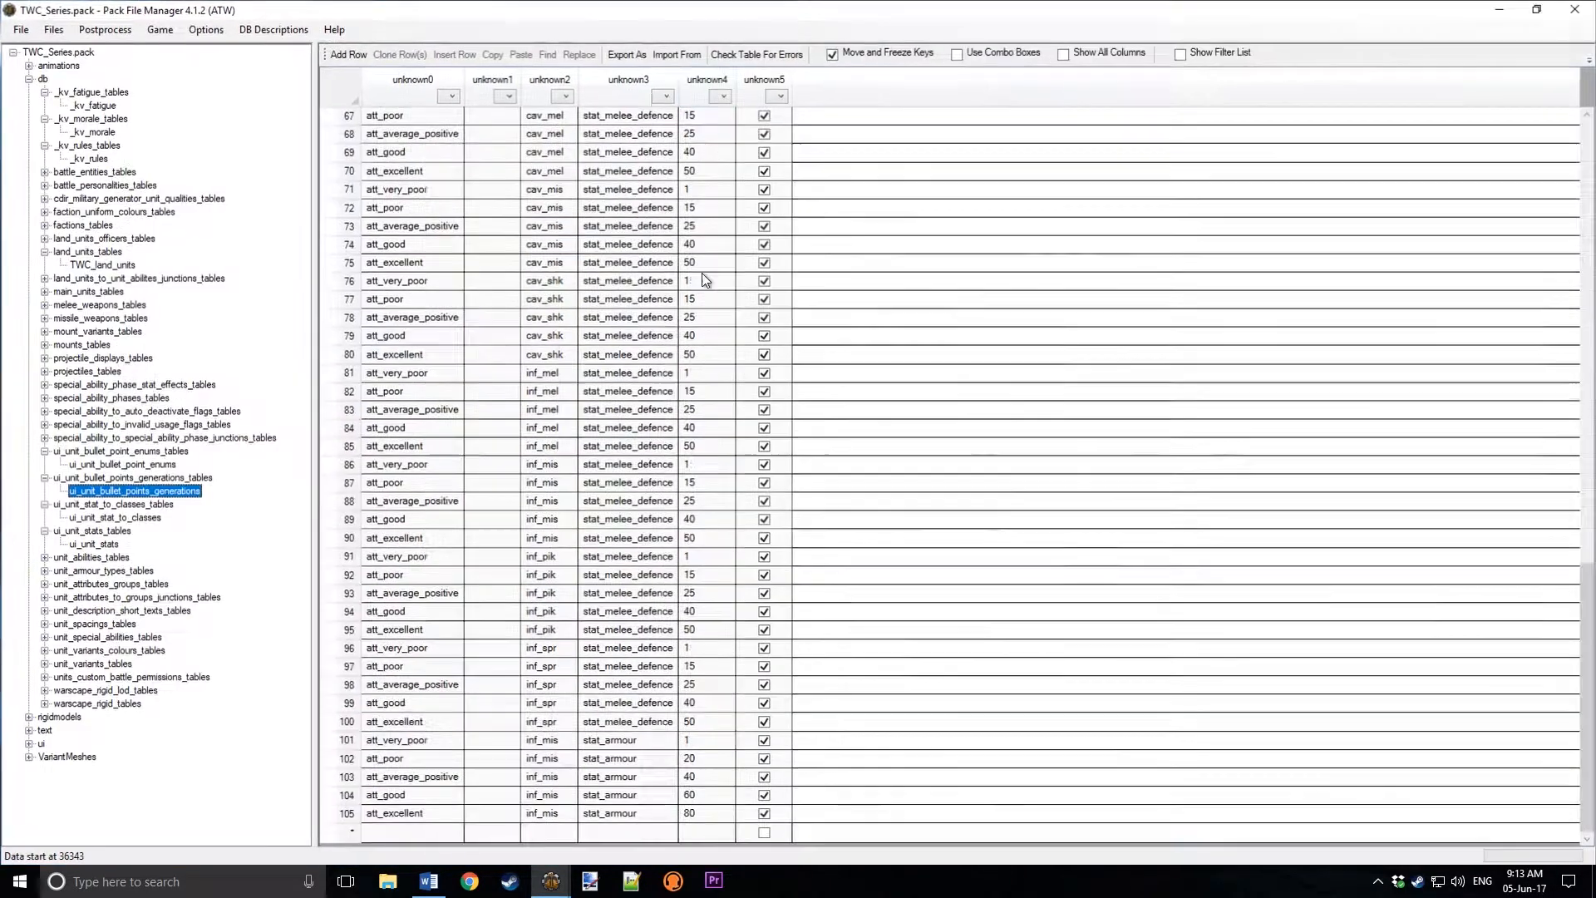
Step: Switch to Steam and launch Total War: Attila to test the saved pack in a custom battle
{"action": "right_click", "coordinate": [515, 888]}
{"action": "left_click", "coordinate": [478, 457]}
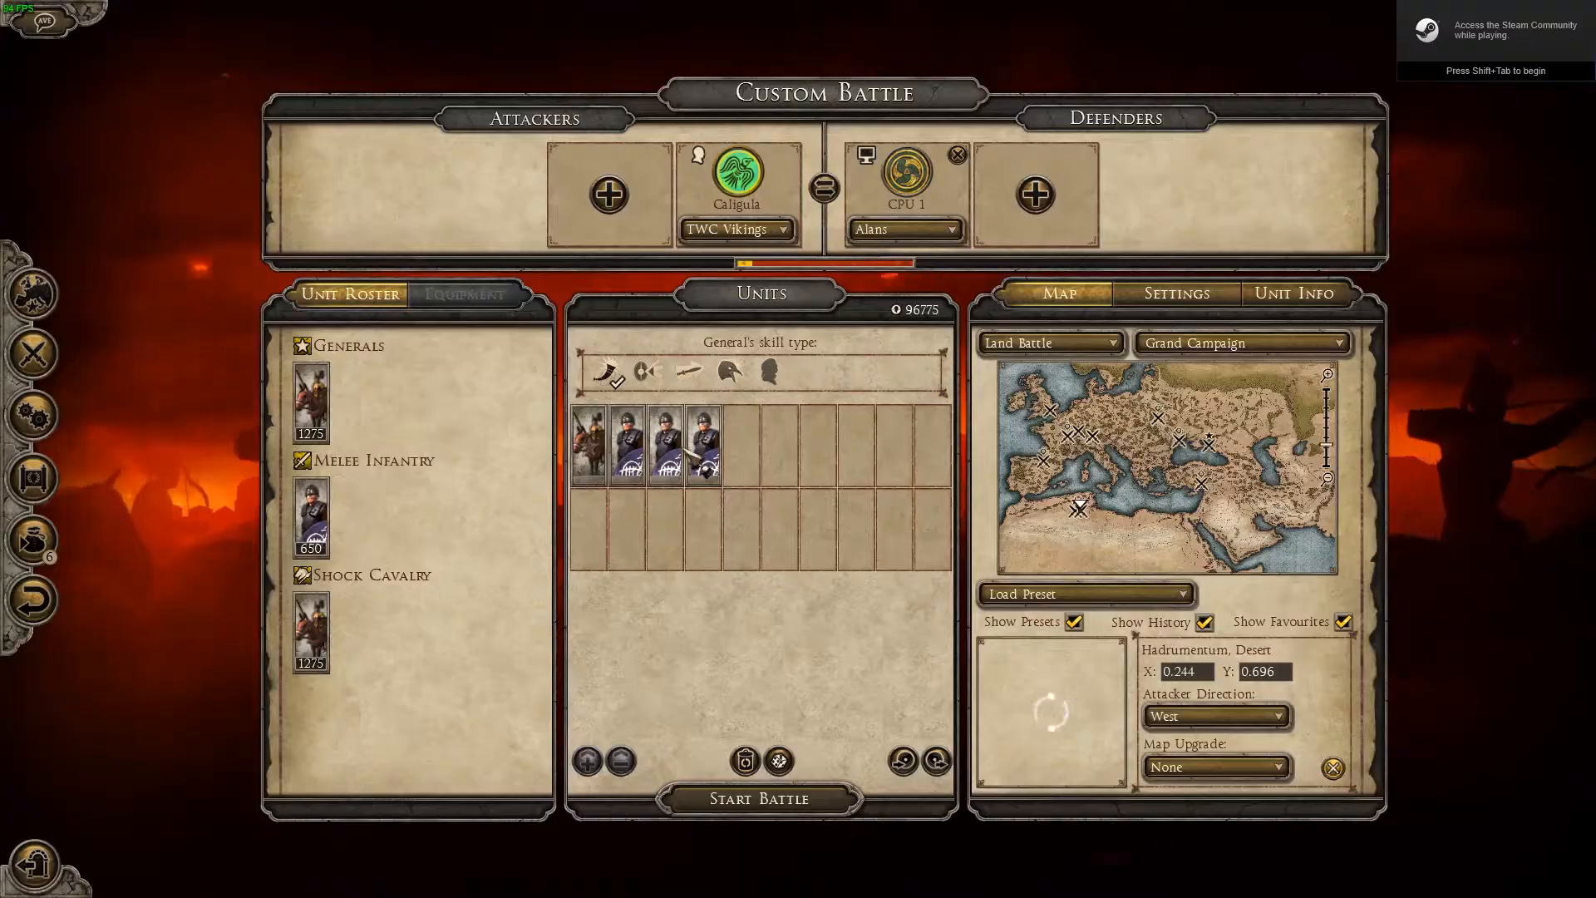
Step: Compare the unit info of the Viking Raiders and Valkyries in the custom battle, examining their bullet points, melee defence and armour
{"action": "left_click", "coordinate": [711, 457]}
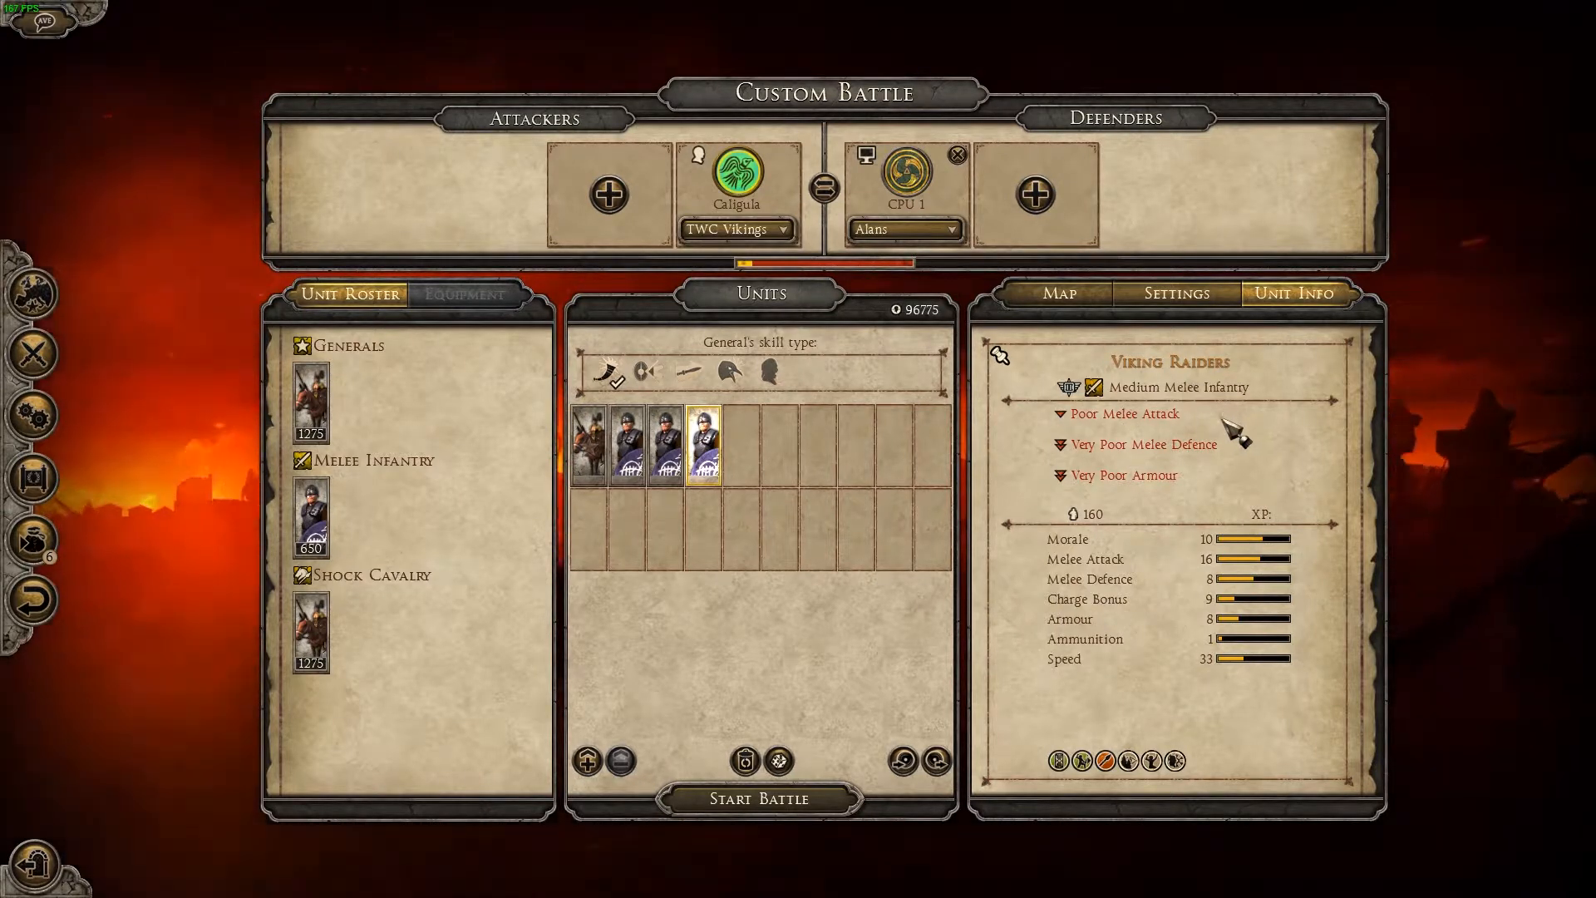
{"action": "mouse_move", "coordinate": [1249, 583]}
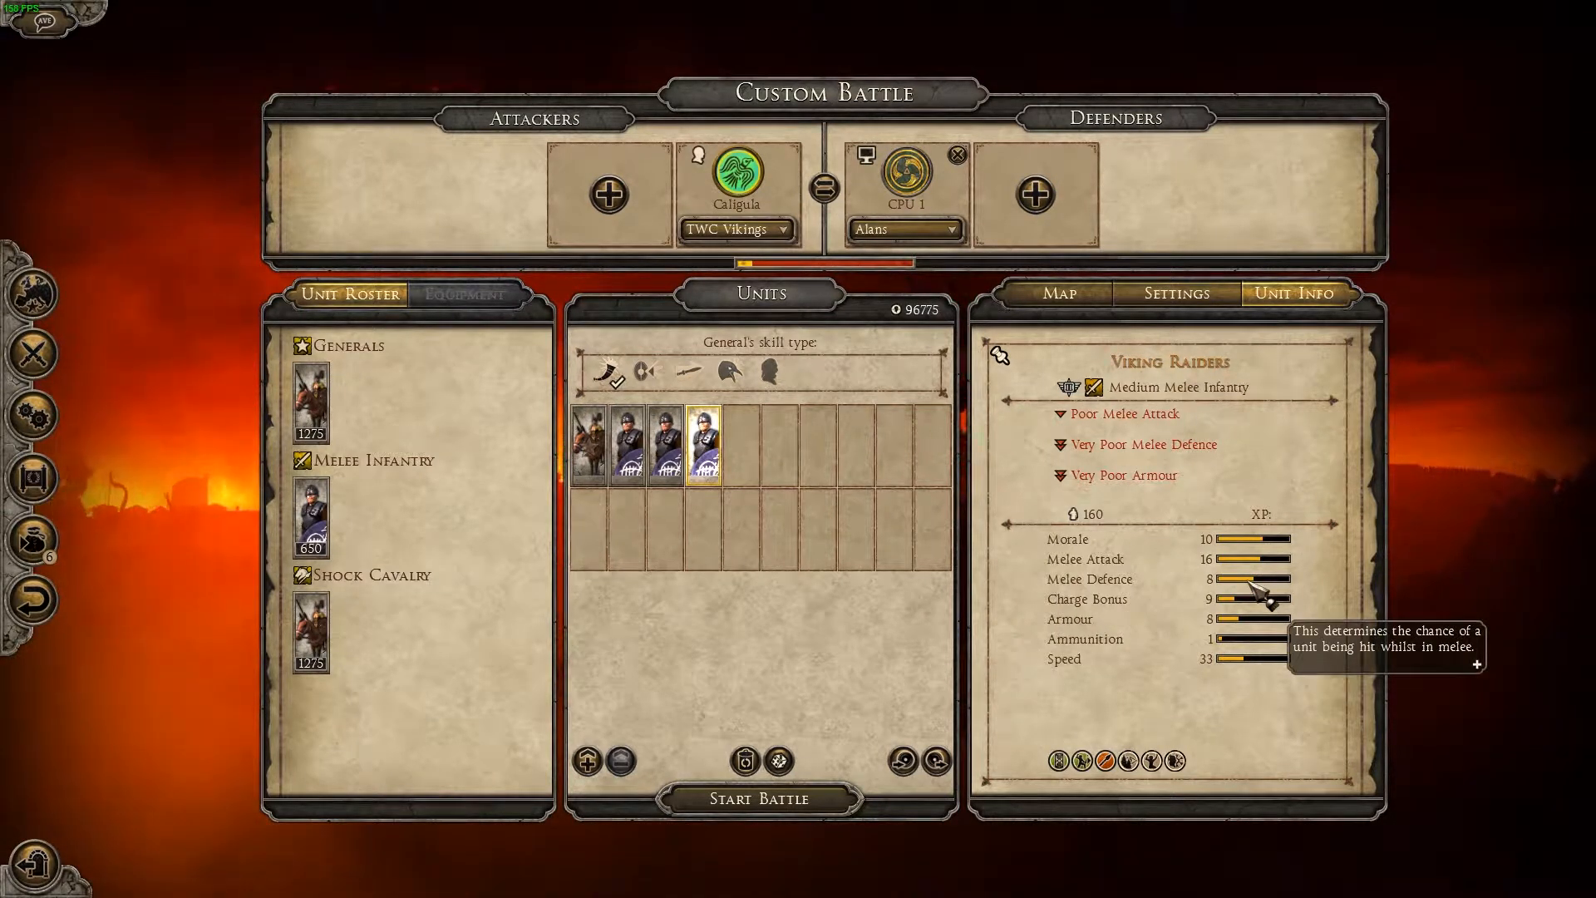
{"action": "mouse_move", "coordinate": [1252, 619]}
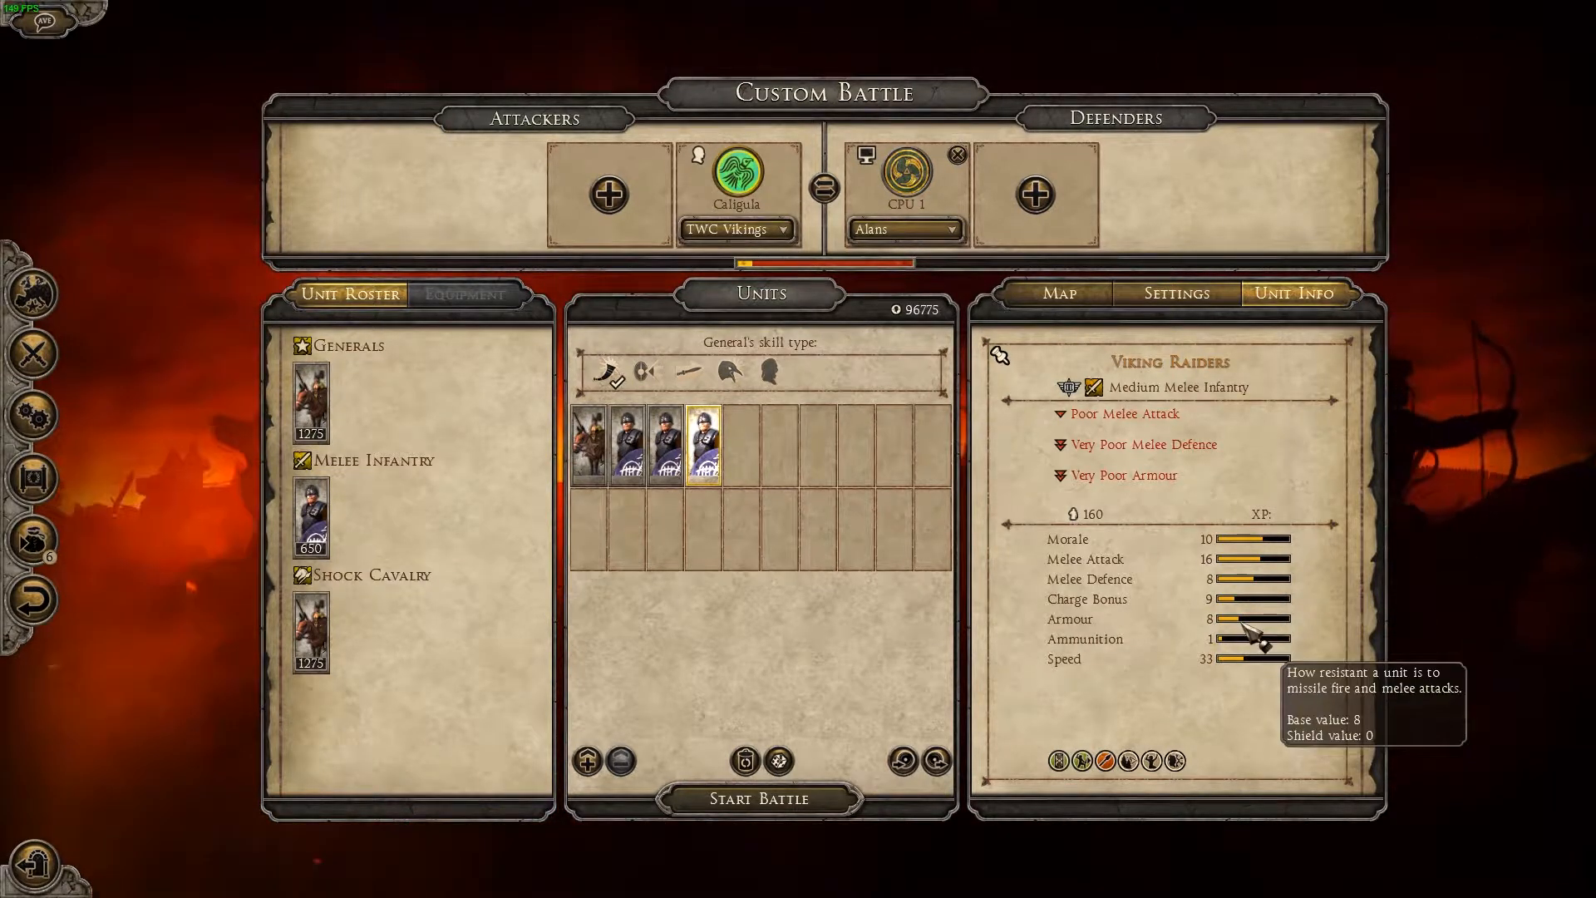
{"action": "left_click", "coordinate": [590, 445]}
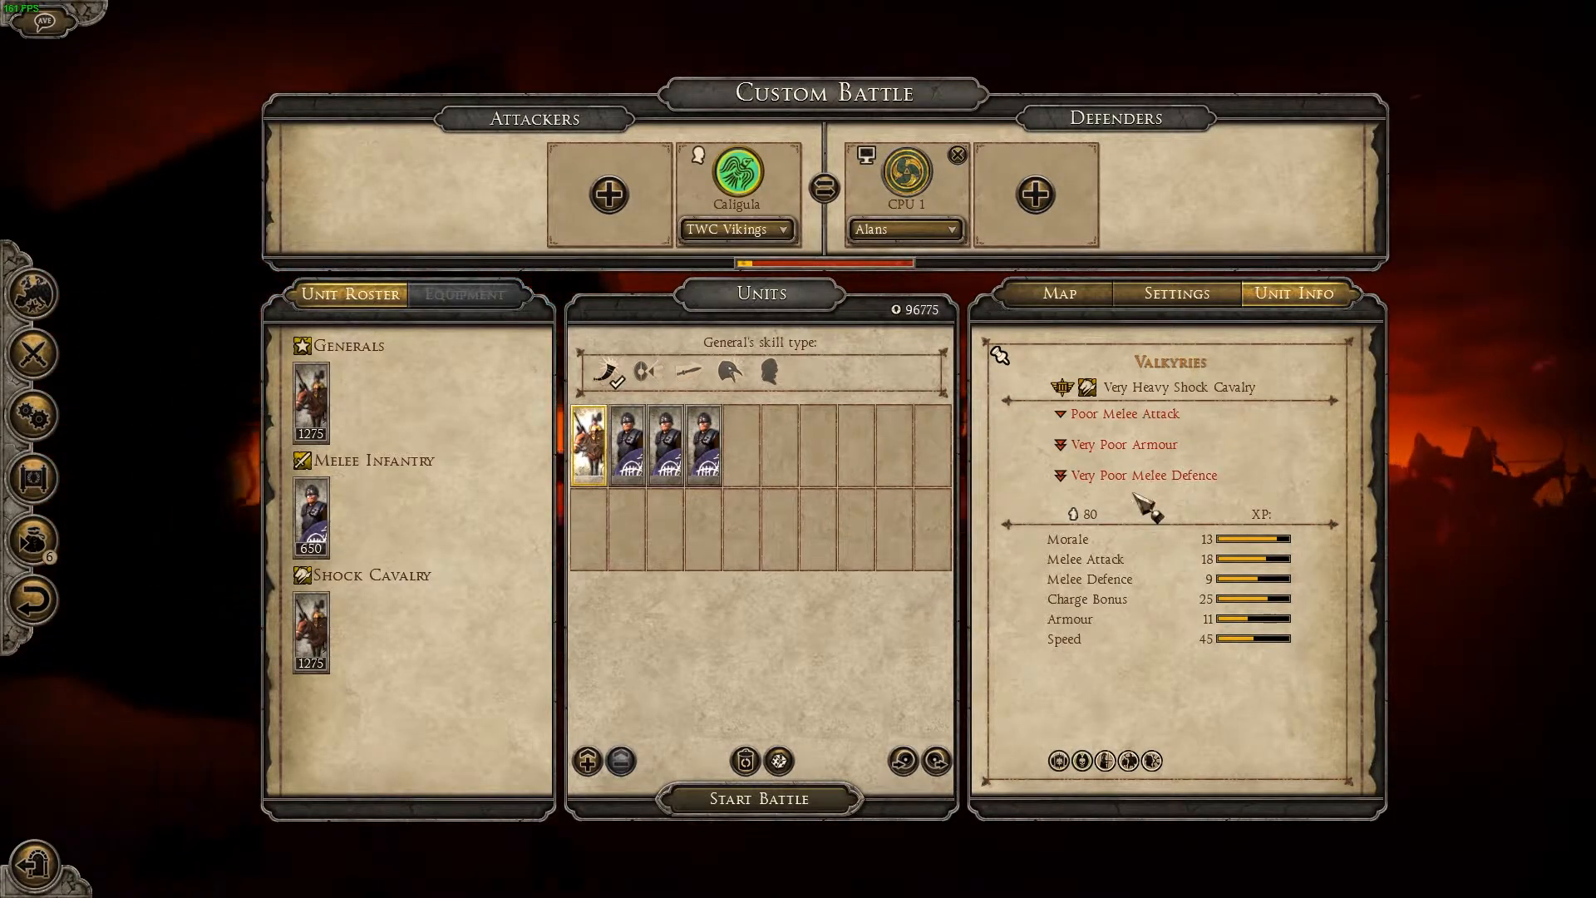
{"action": "mouse_move", "coordinate": [1258, 619]}
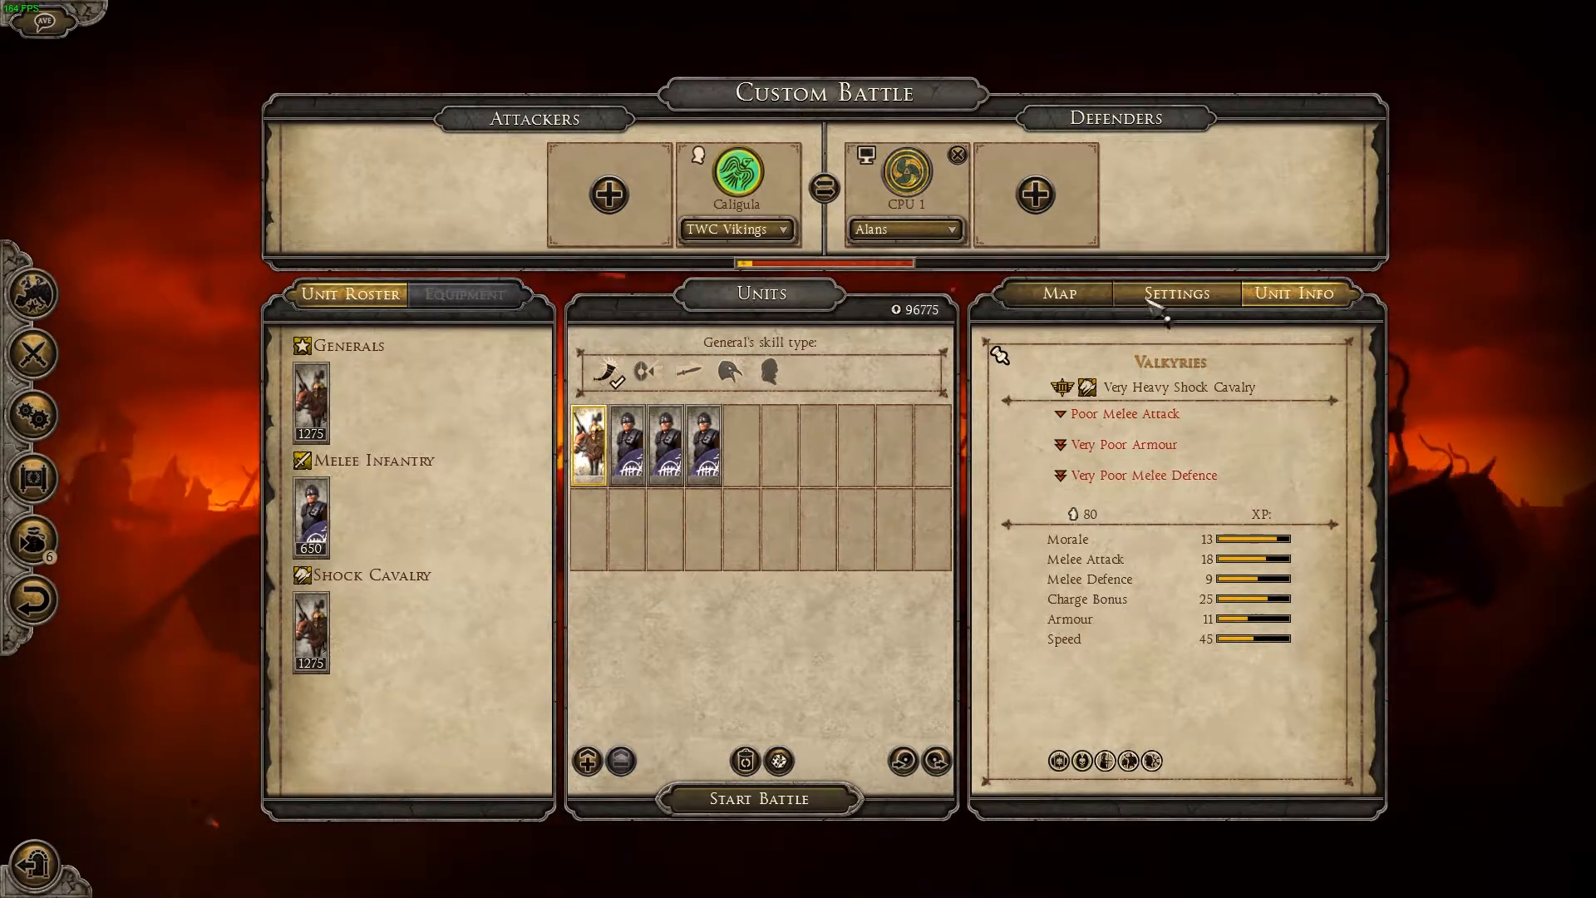
{"action": "left_click", "coordinate": [705, 445]}
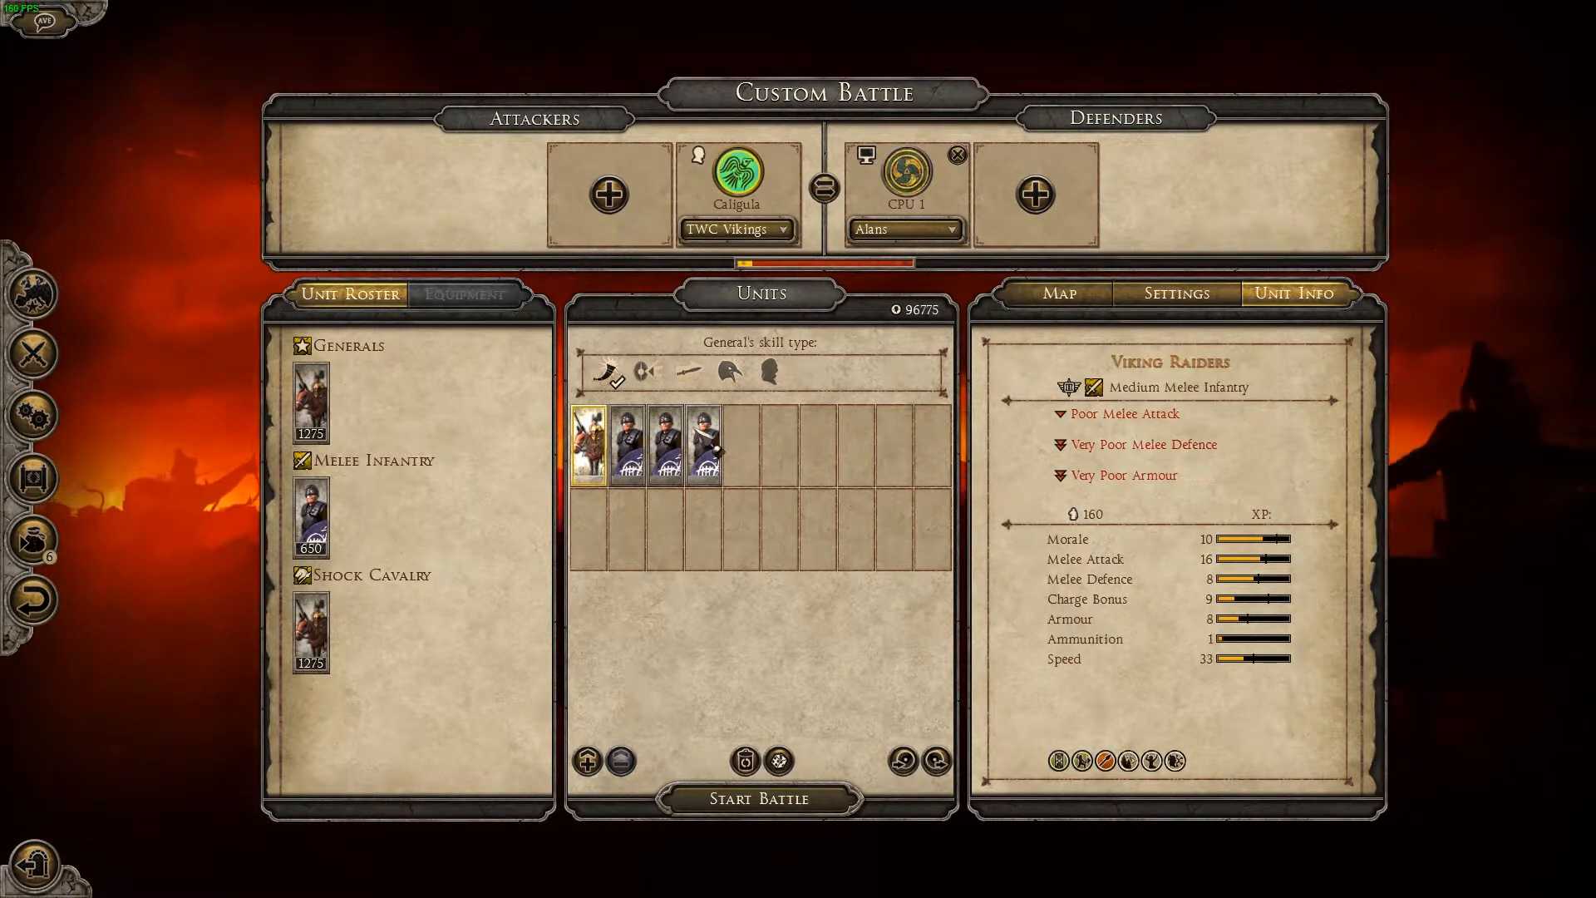